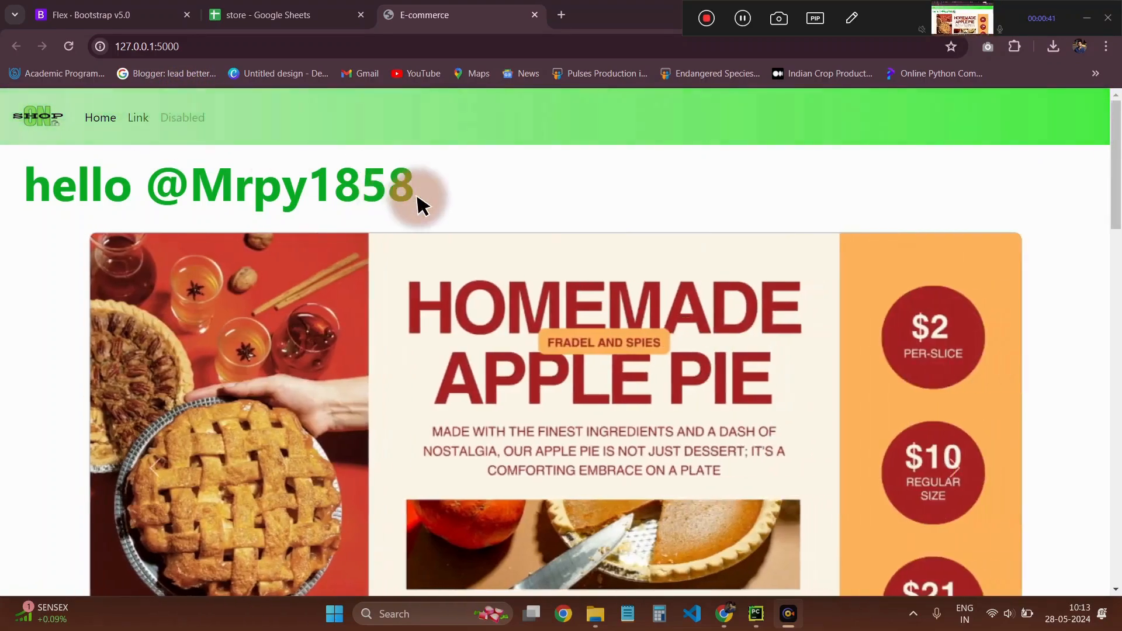
Review the shop home page from the greeting and banner carousel through the product cards to the footer
scroll(417, 202, "down", 4)
scroll(419, 204, "down", 6)
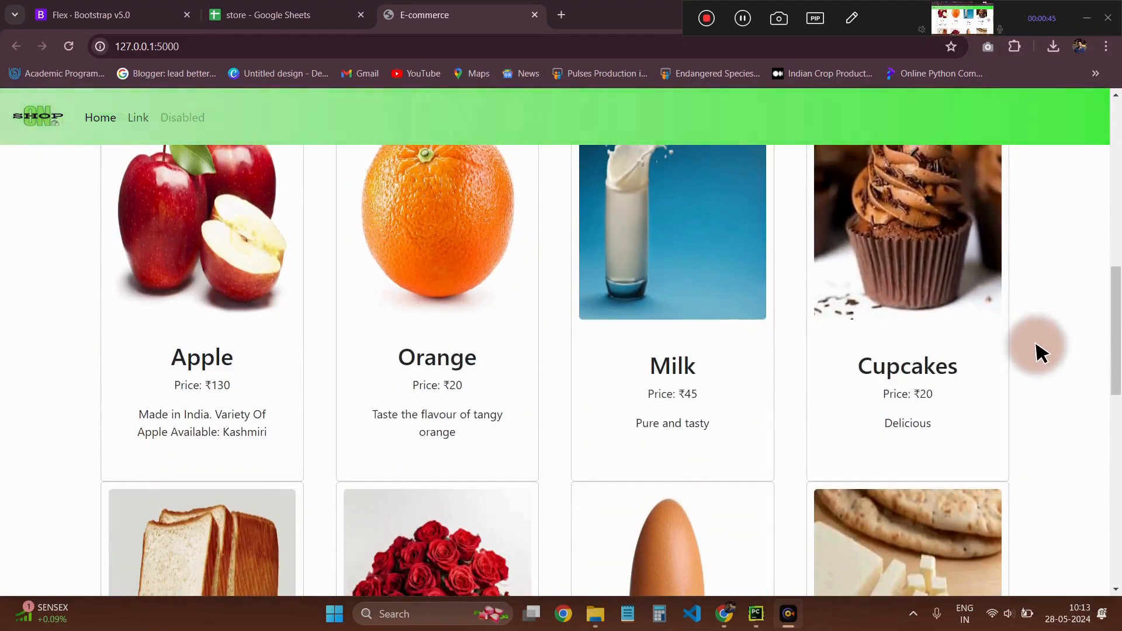
scroll(1040, 351, "up", 10)
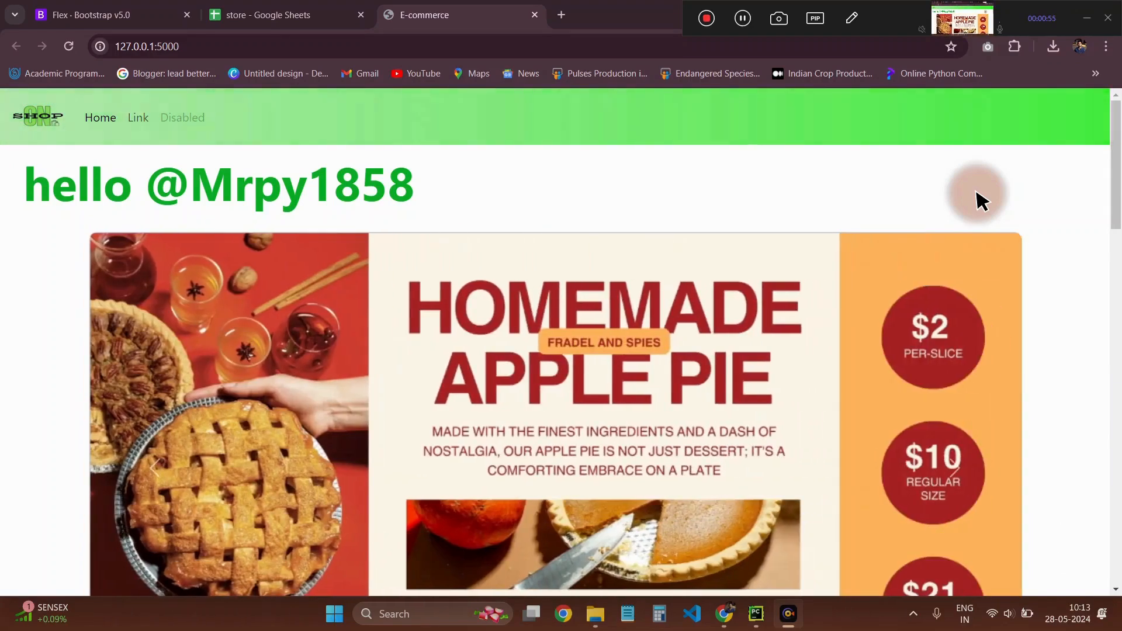
scroll(982, 199, "down", 3)
scroll(982, 199, "down", 2)
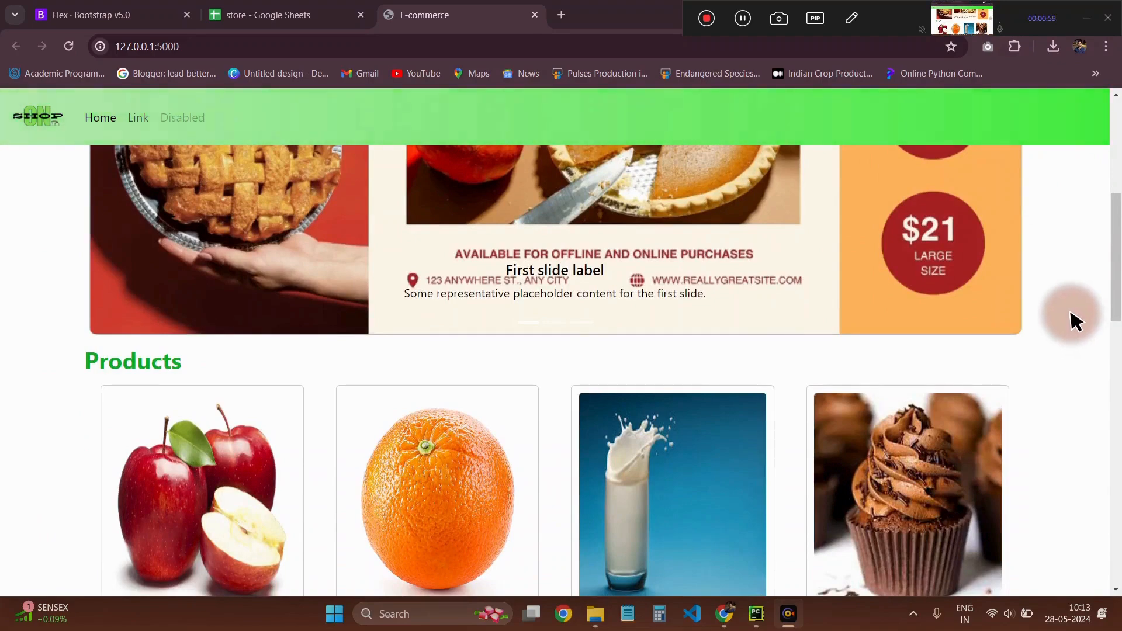
scroll(1074, 320, "down", 3)
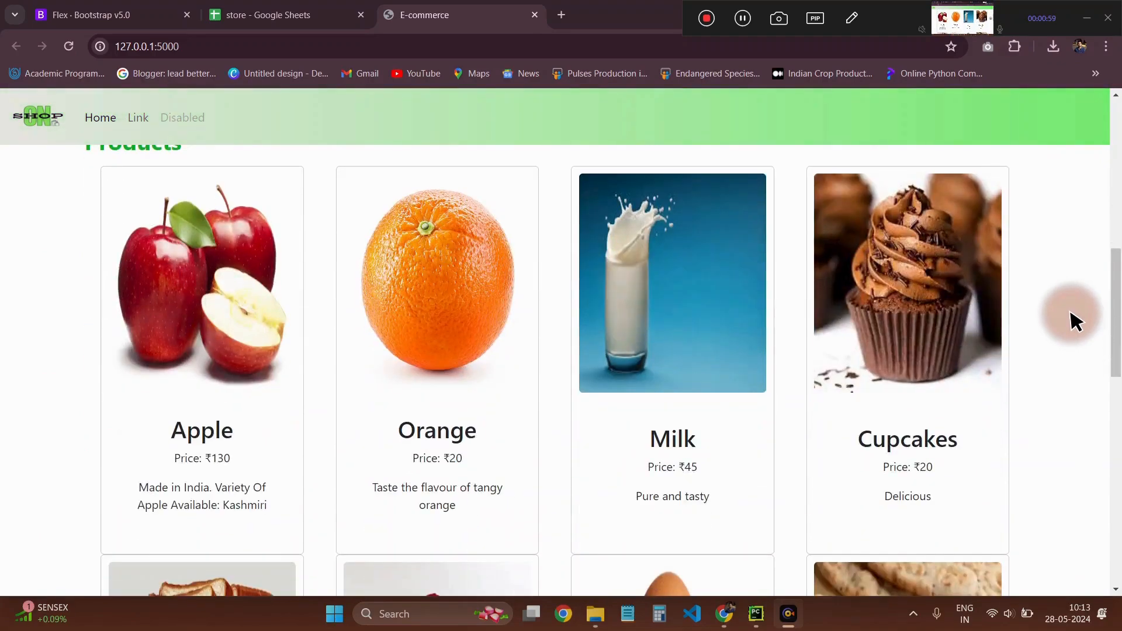
left_click(1091, 20)
left_click(1105, 517)
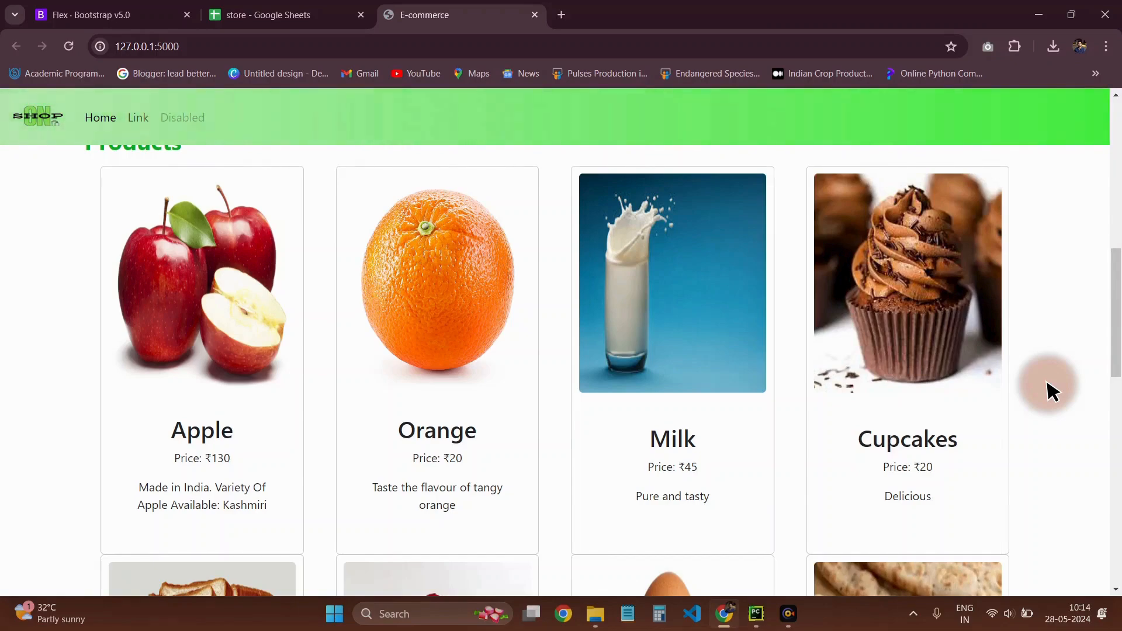
scroll(1052, 390, "up", 4)
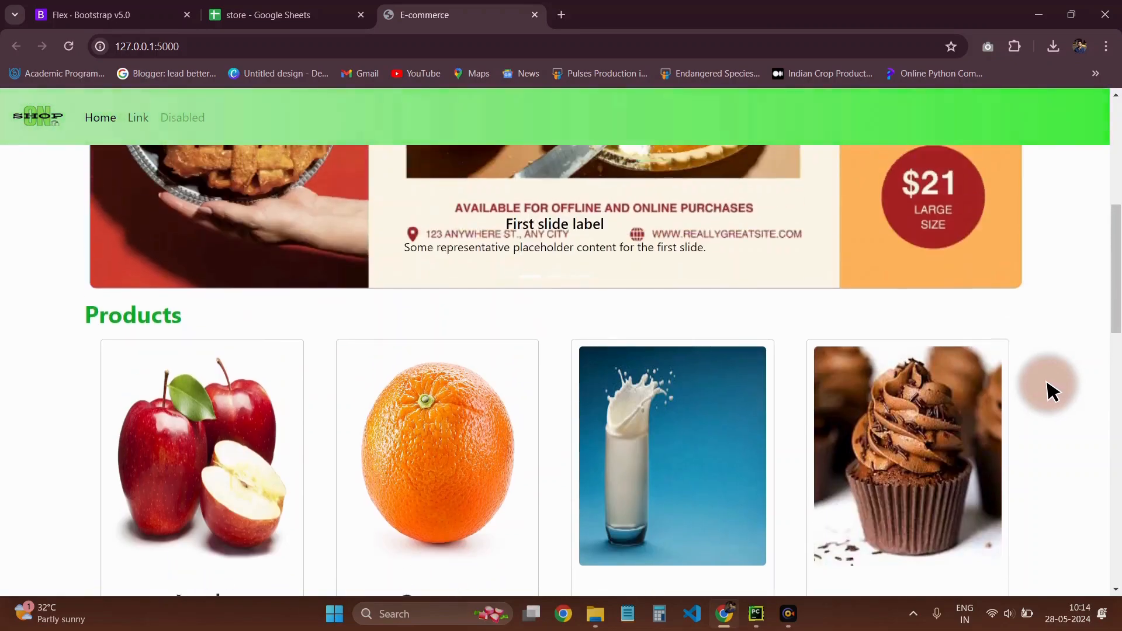
scroll(1052, 391, "down", 12)
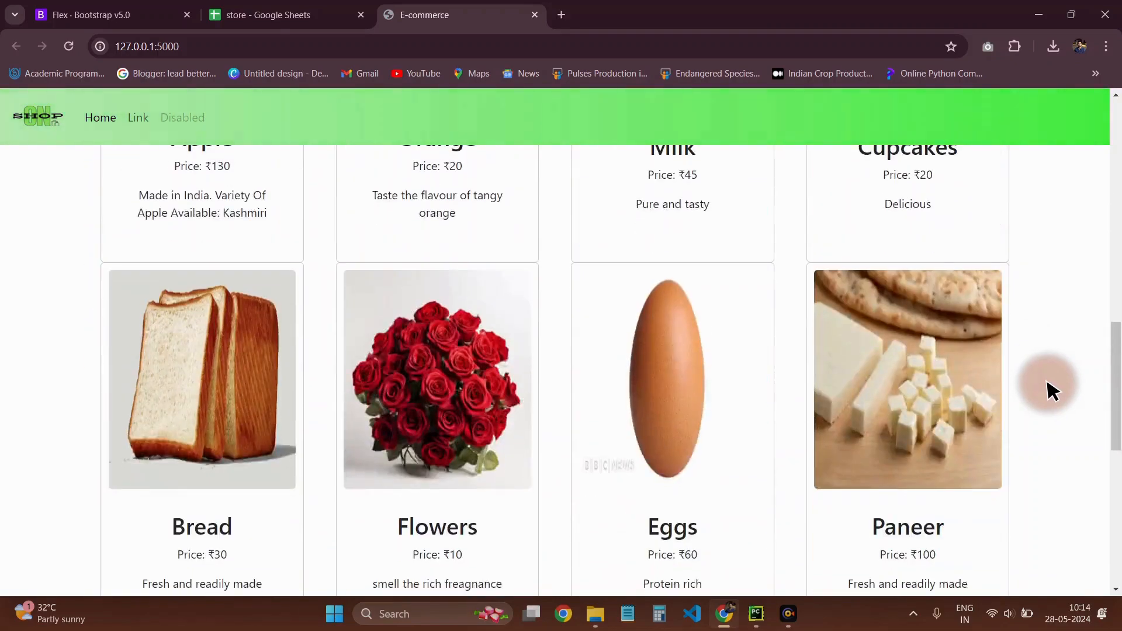
scroll(1052, 391, "down", 2)
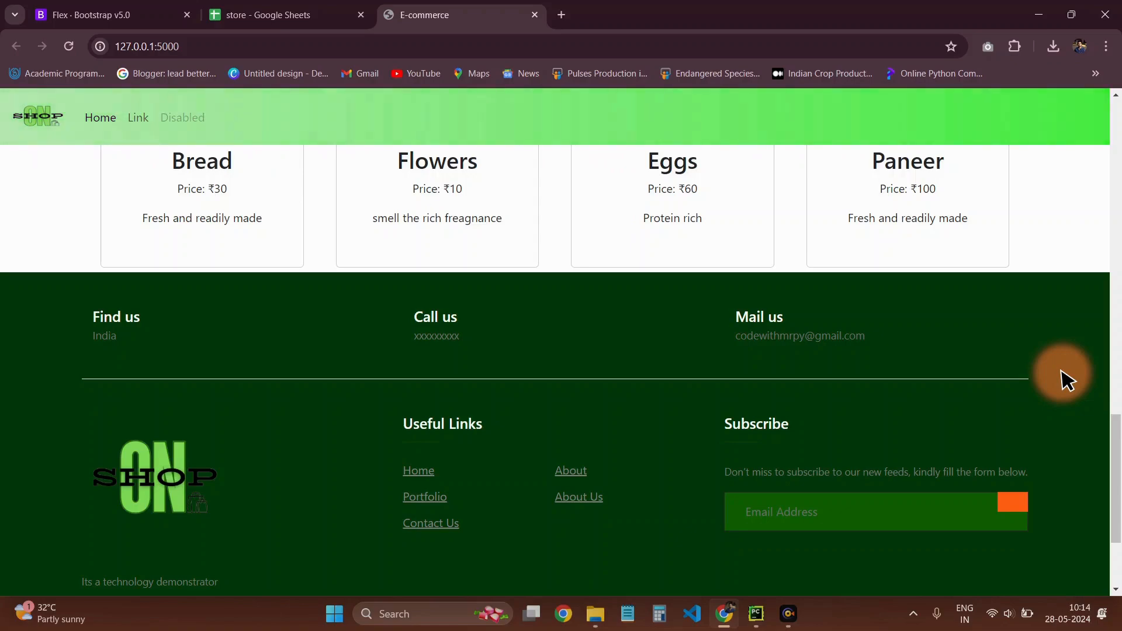
Examine both rows of product cards and the footer's contact, useful links and subscribe sections, returning to the page's greeting
scroll(1065, 379, "up", 14)
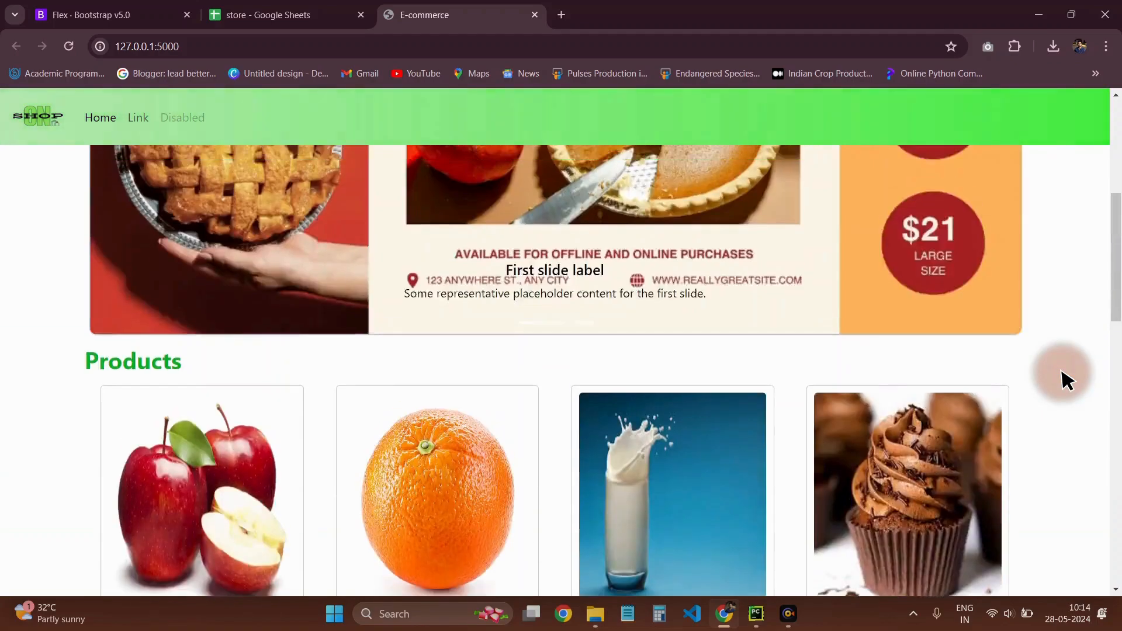
scroll(1057, 379, "down", 5)
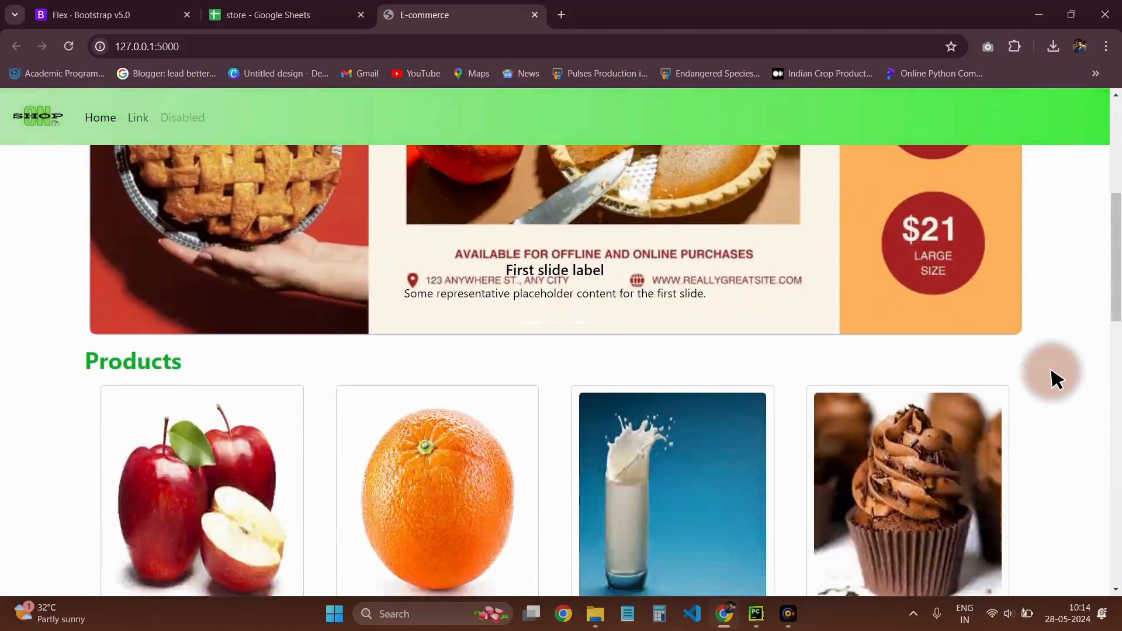
scroll(1057, 379, "down", 4)
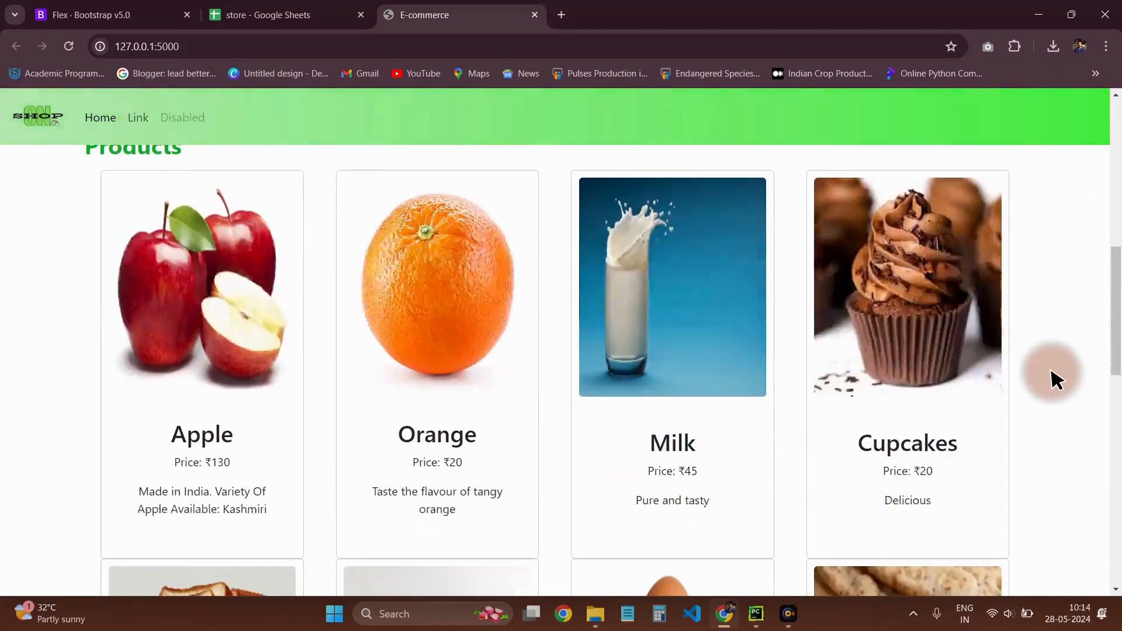
scroll(112, 417, "down", 5)
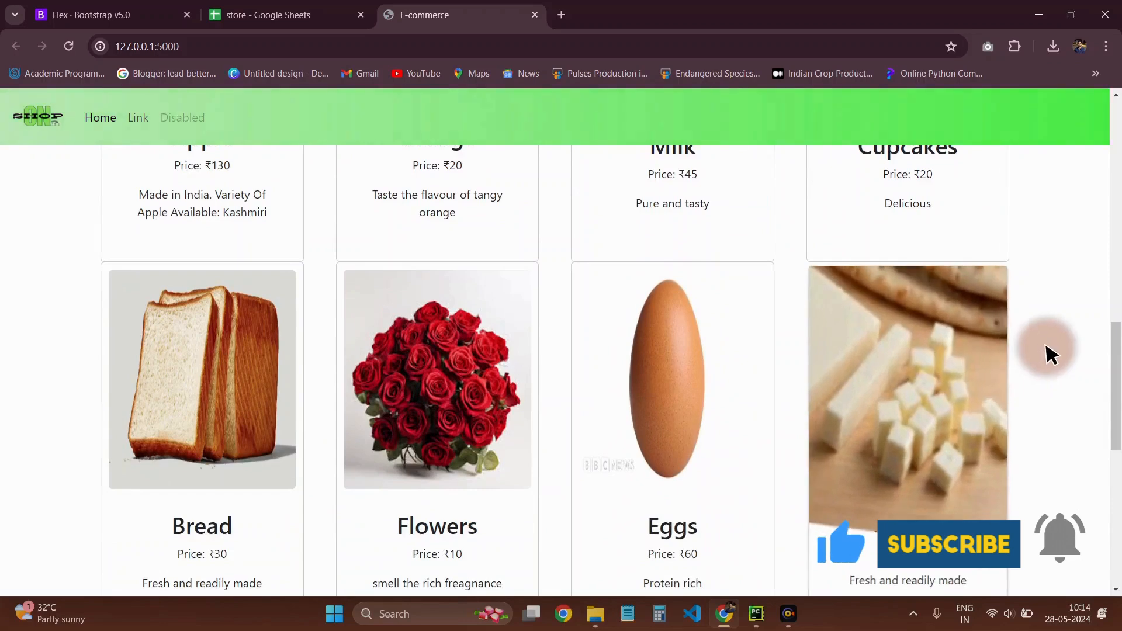
scroll(1051, 352, "down", 3)
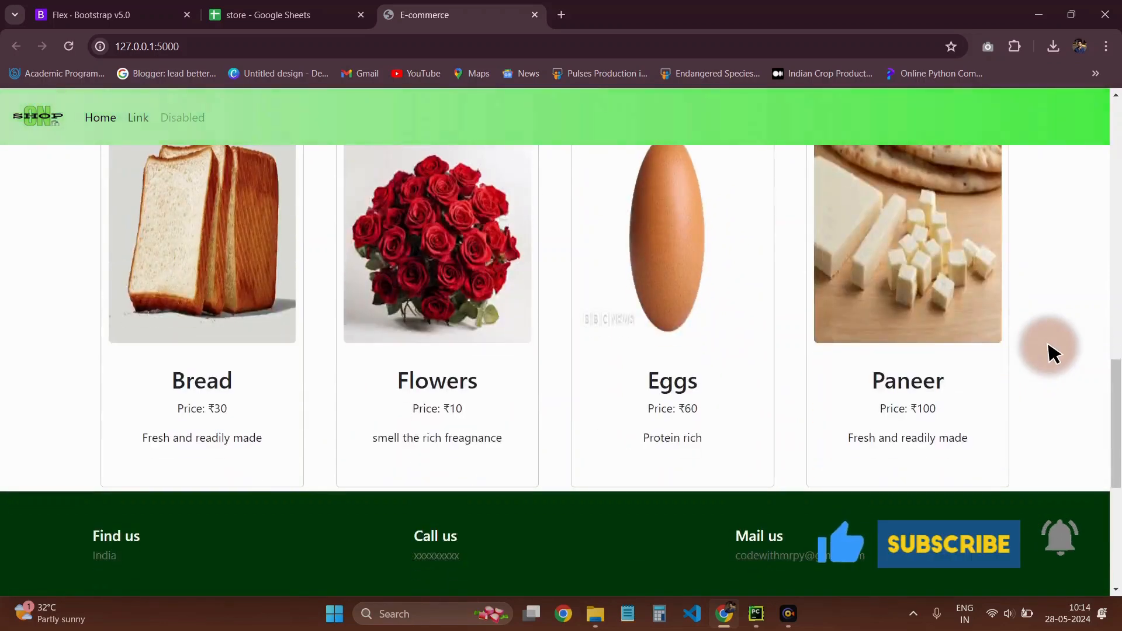
scroll(1051, 352, "down", 3)
scroll(1052, 352, "up", 1)
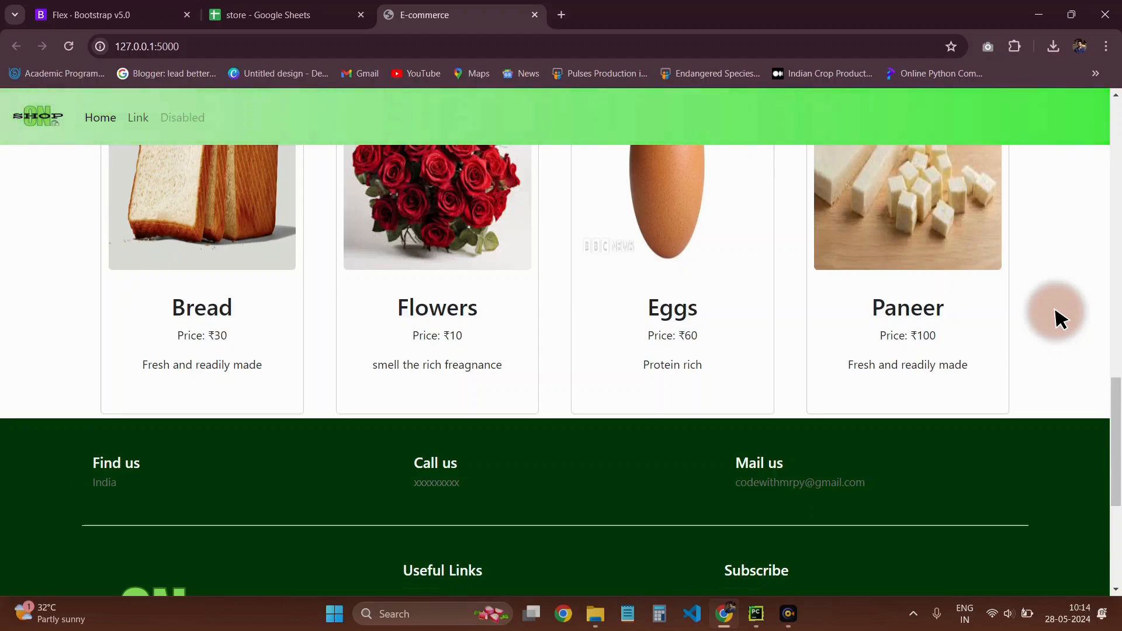
scroll(1061, 319, "down", 2)
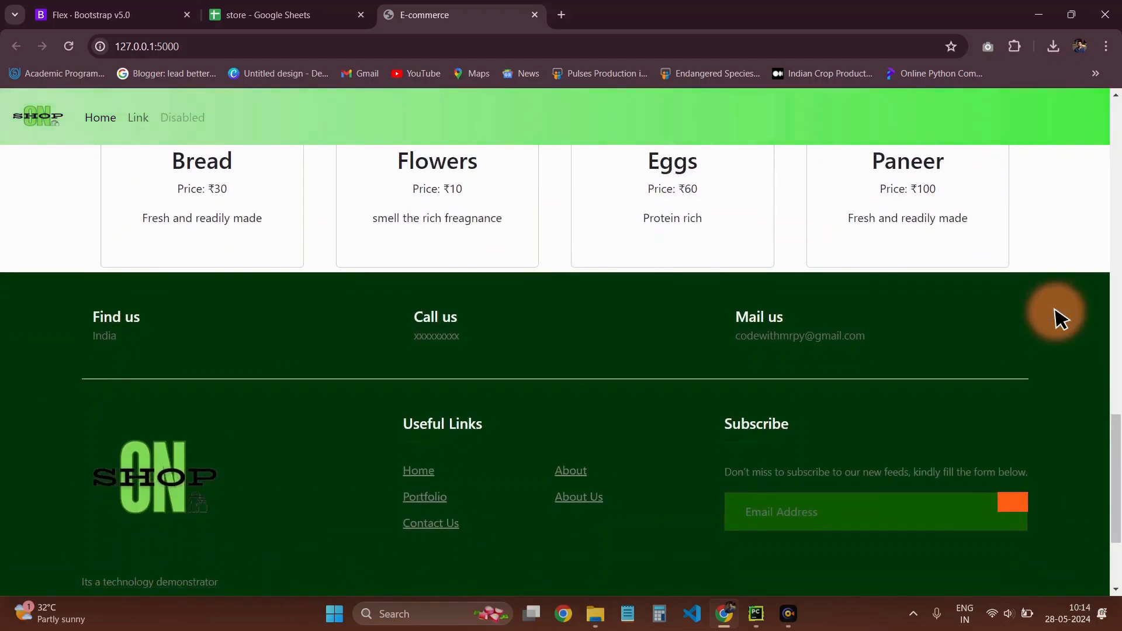
scroll(1060, 319, "up", 10)
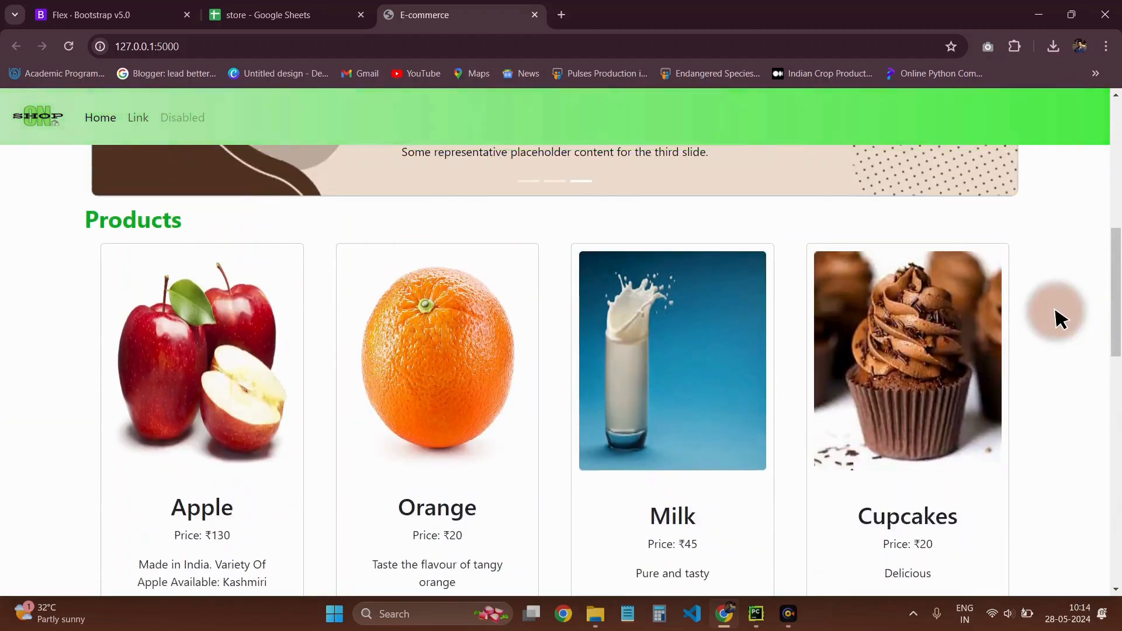
scroll(1060, 318, "up", 6)
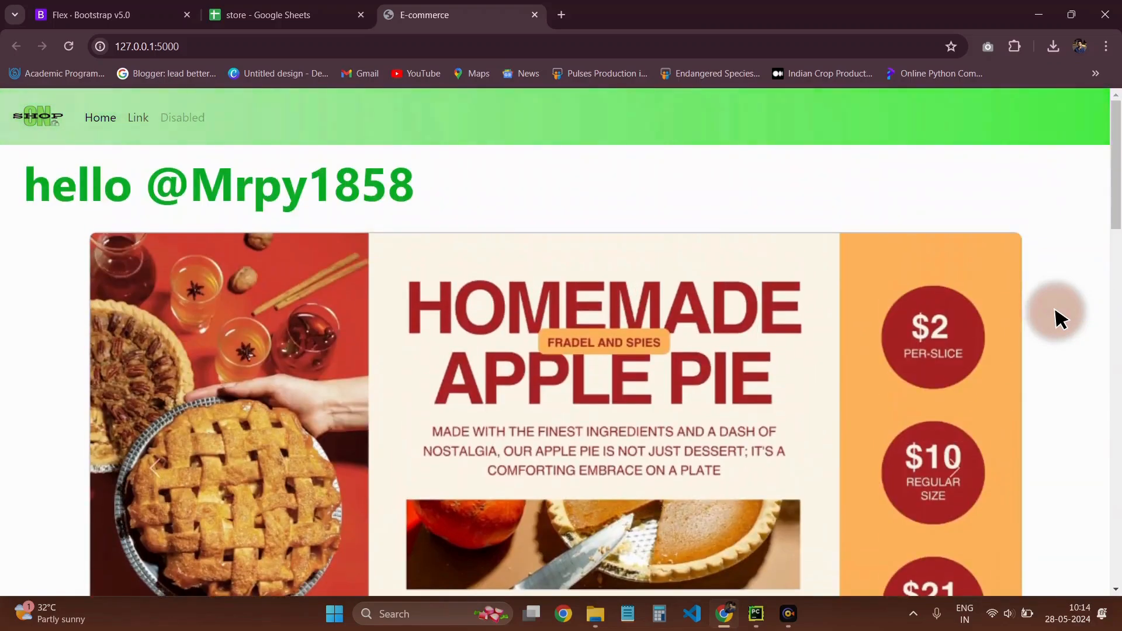
scroll(1061, 319, "down", 8)
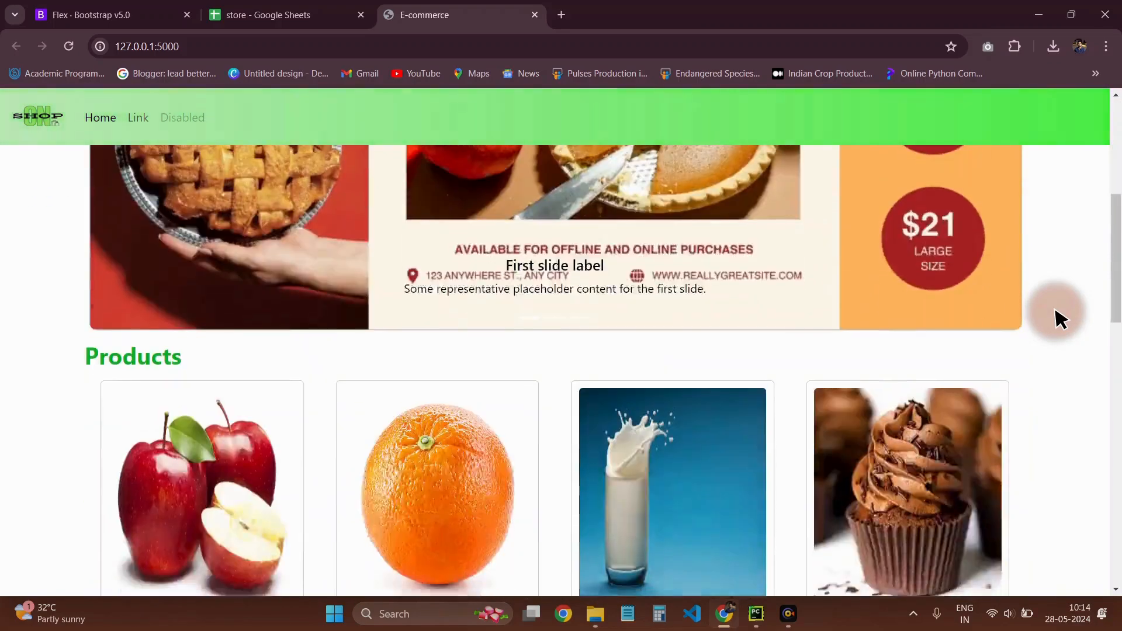
scroll(409, 351, "up", 7)
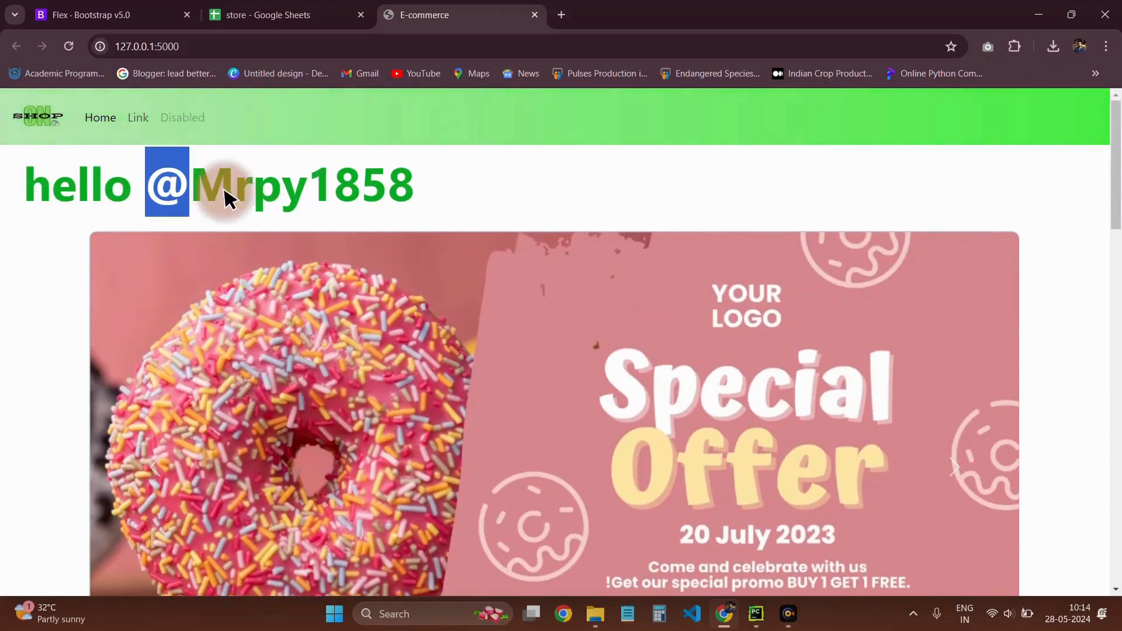
Highlight the username in the greeting heading above the banner carousel, and clear the selection
left_click_drag(228, 198, 438, 193)
left_click(425, 190)
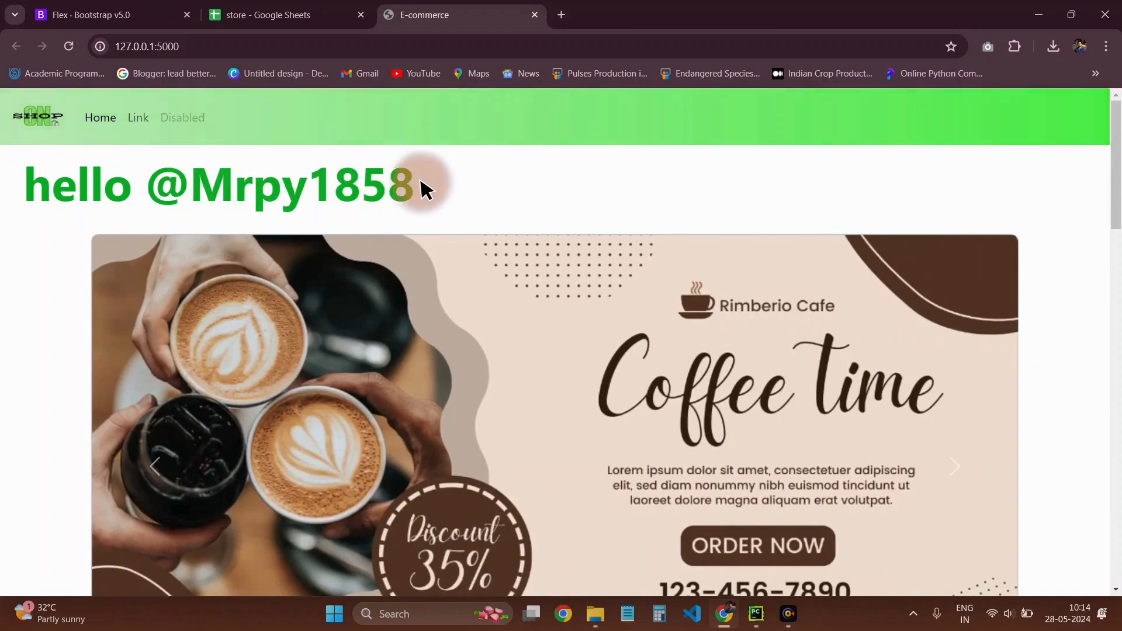
left_click_drag(175, 202, 87, 243)
left_click(30, 279)
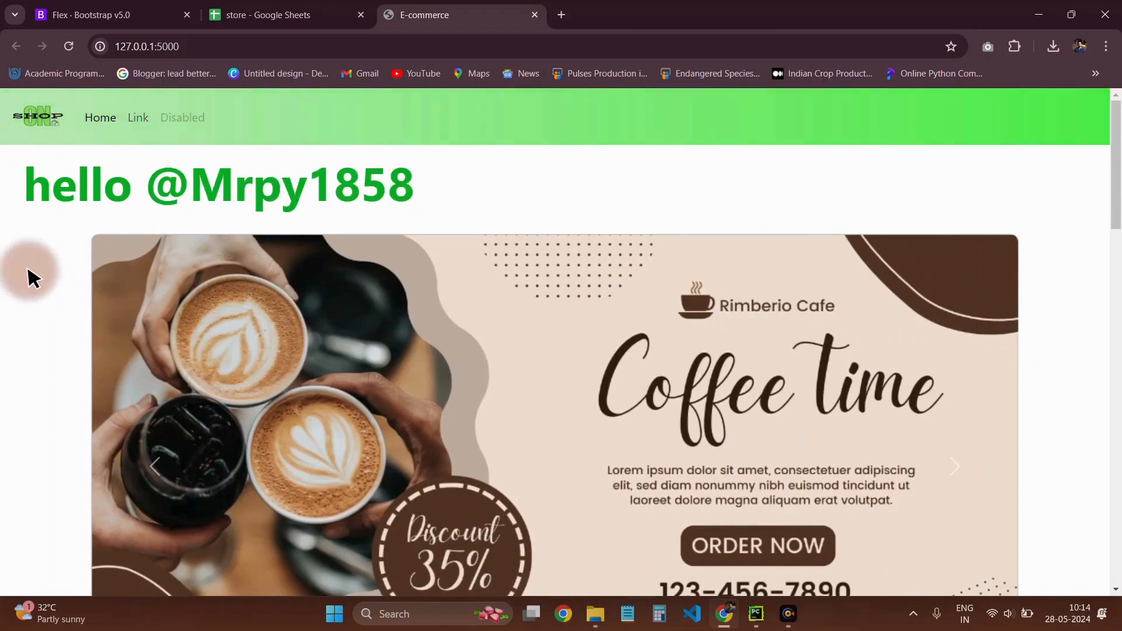
Advance the banner carousel manually through its slides
scroll(30, 278, "down", 6)
scroll(300, 232, "up", 5)
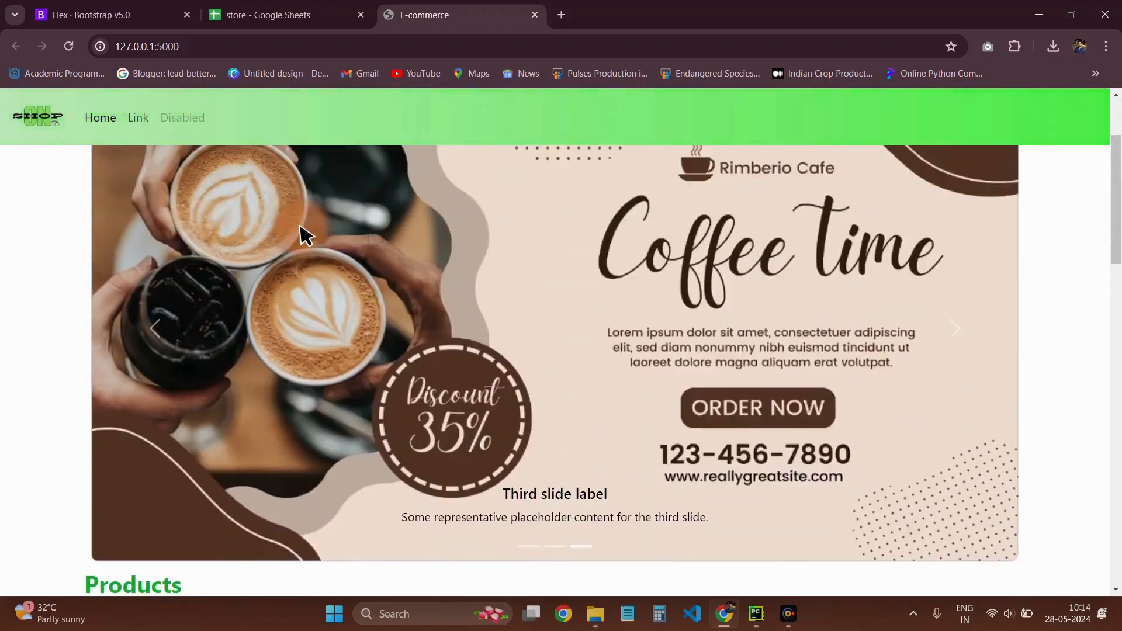
left_click(953, 394)
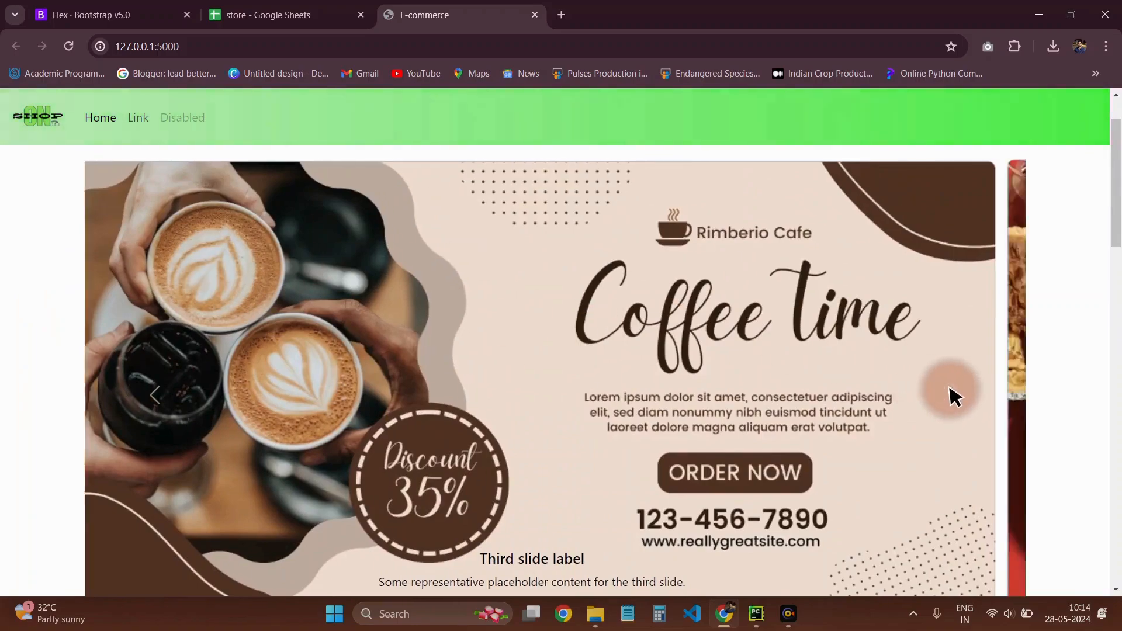
left_click(956, 396)
left_click(953, 396)
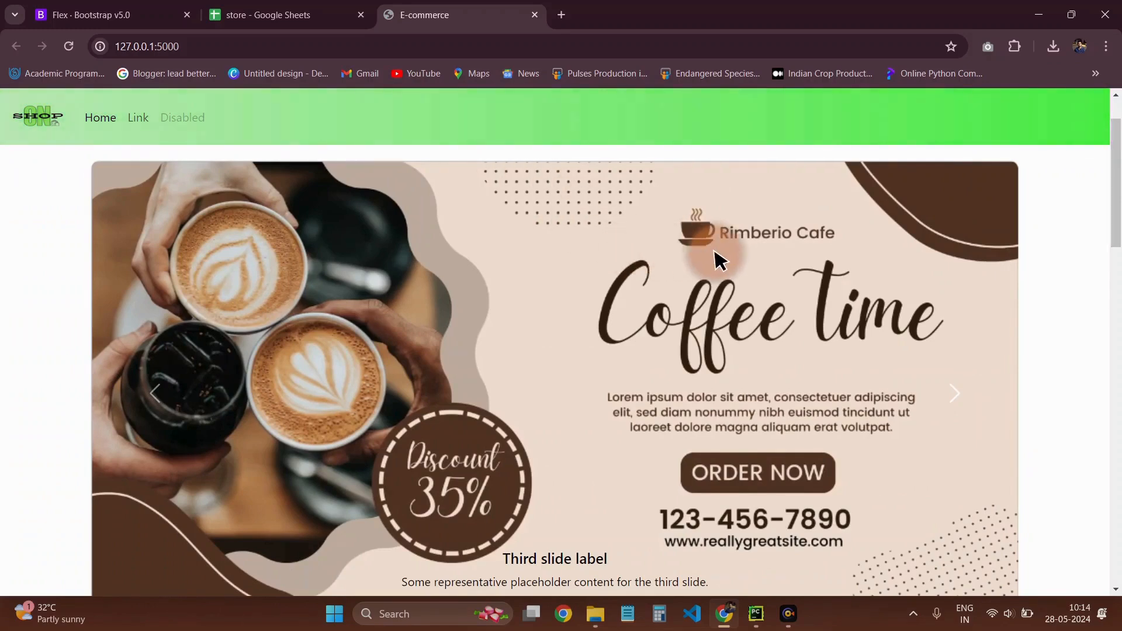
Examine the image zoom effect on the product cards in both rows, from Apple to Paneer
scroll(1034, 304, "down", 5)
scroll(1046, 298, "down", 1)
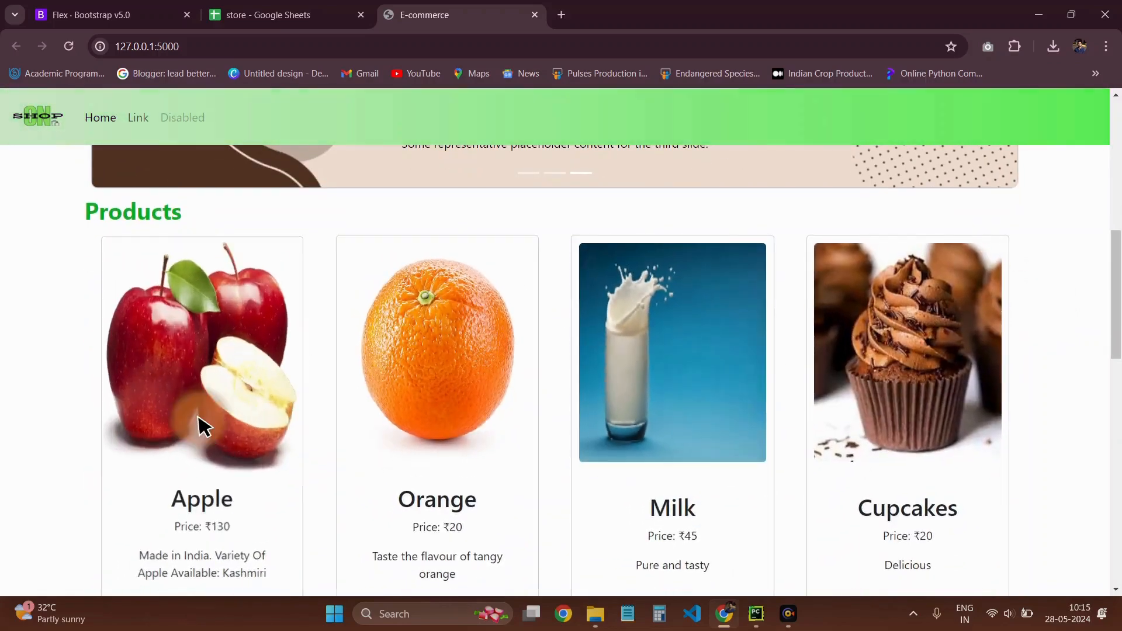
scroll(556, 398, "down", 1)
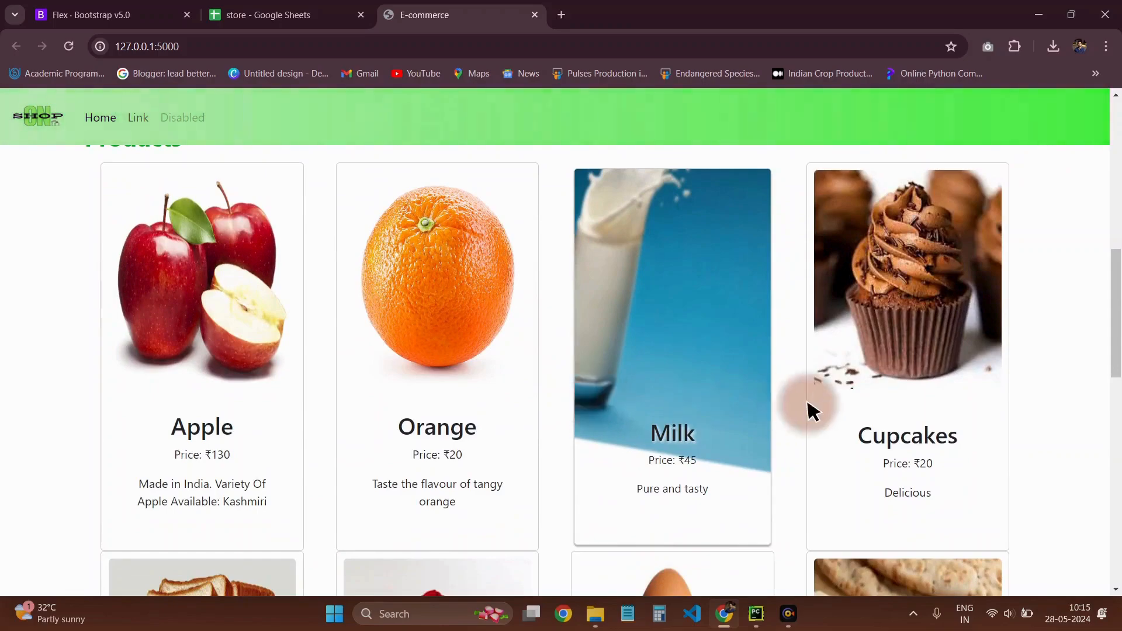
scroll(1057, 401, "down", 2)
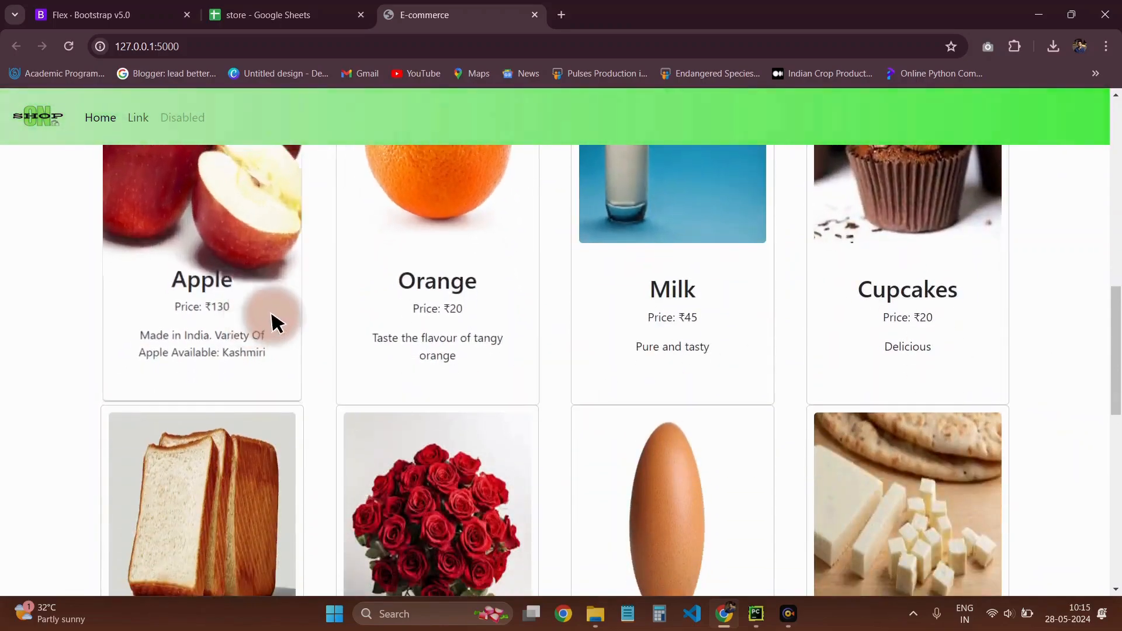
scroll(754, 319, "up", 5)
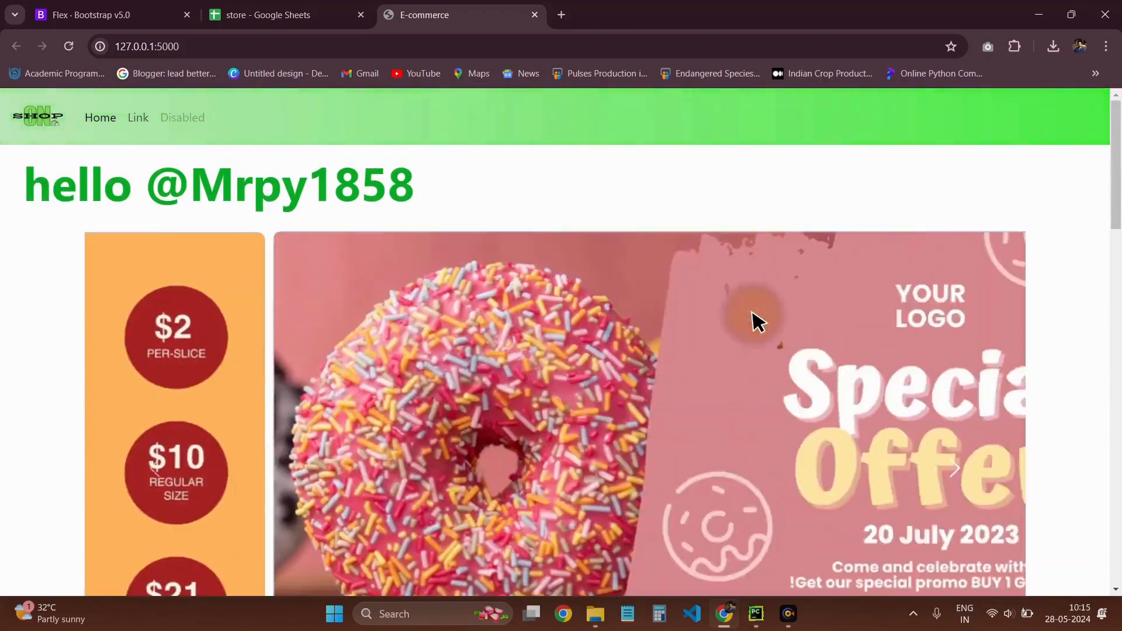
scroll(754, 319, "down", 9)
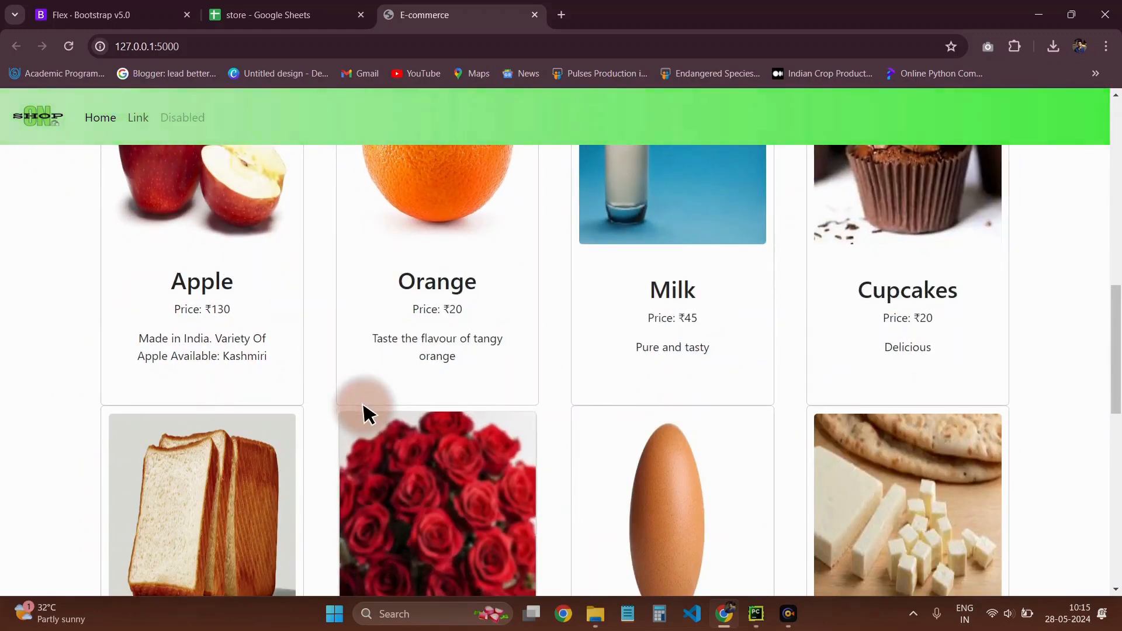
scroll(418, 393, "down", 2)
scroll(418, 394, "up", 1)
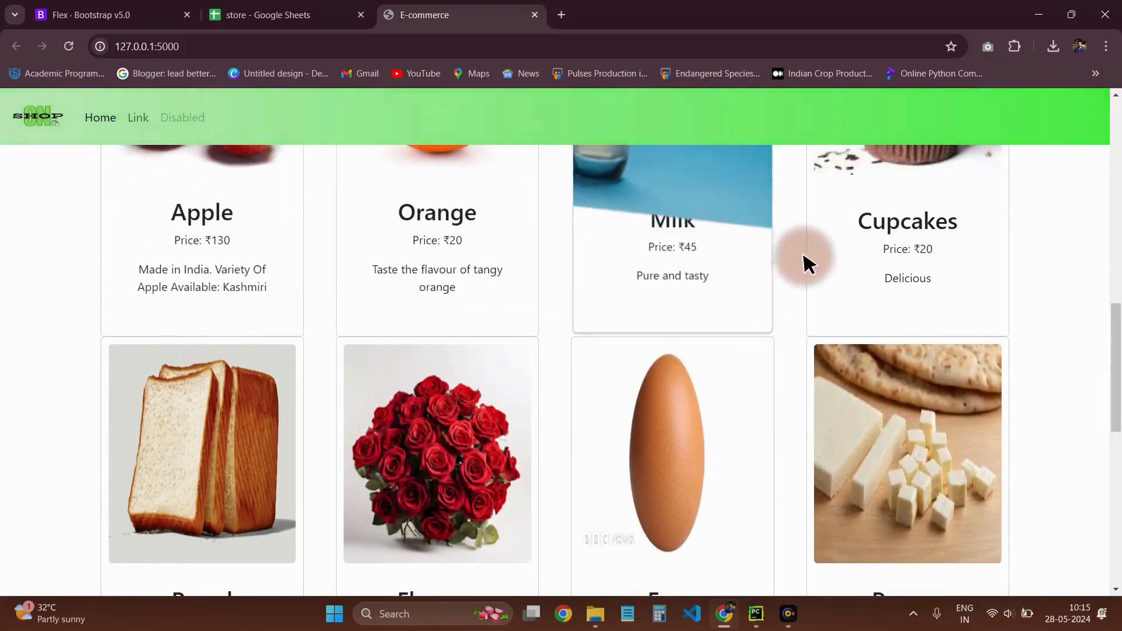
scroll(919, 248, "up", 2)
scroll(356, 446, "down", 4)
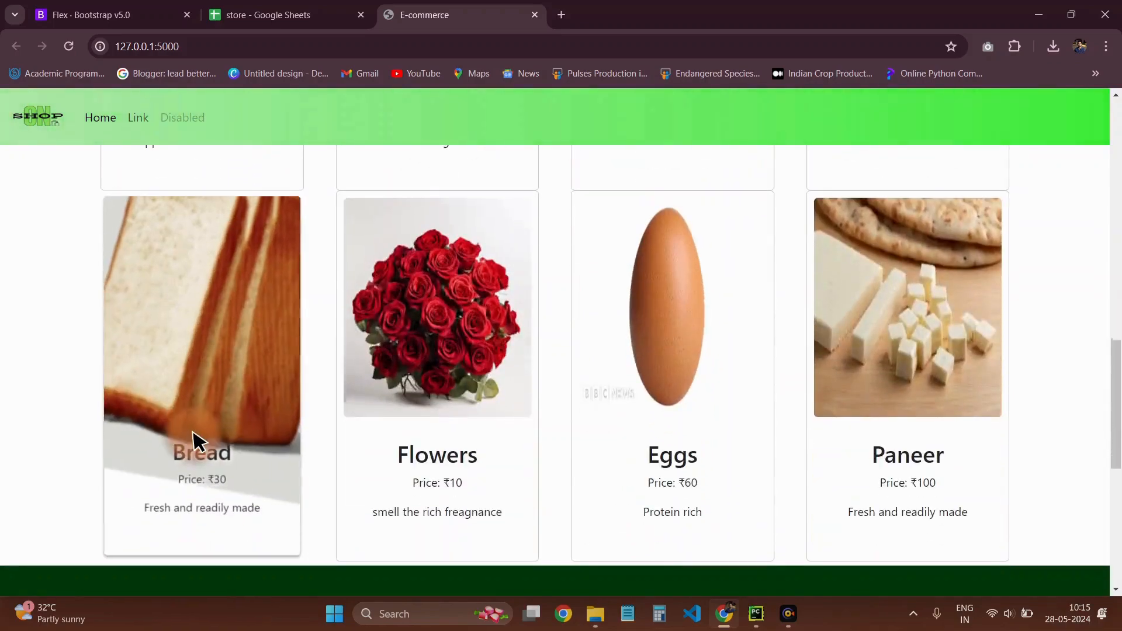
scroll(958, 374, "up", 2)
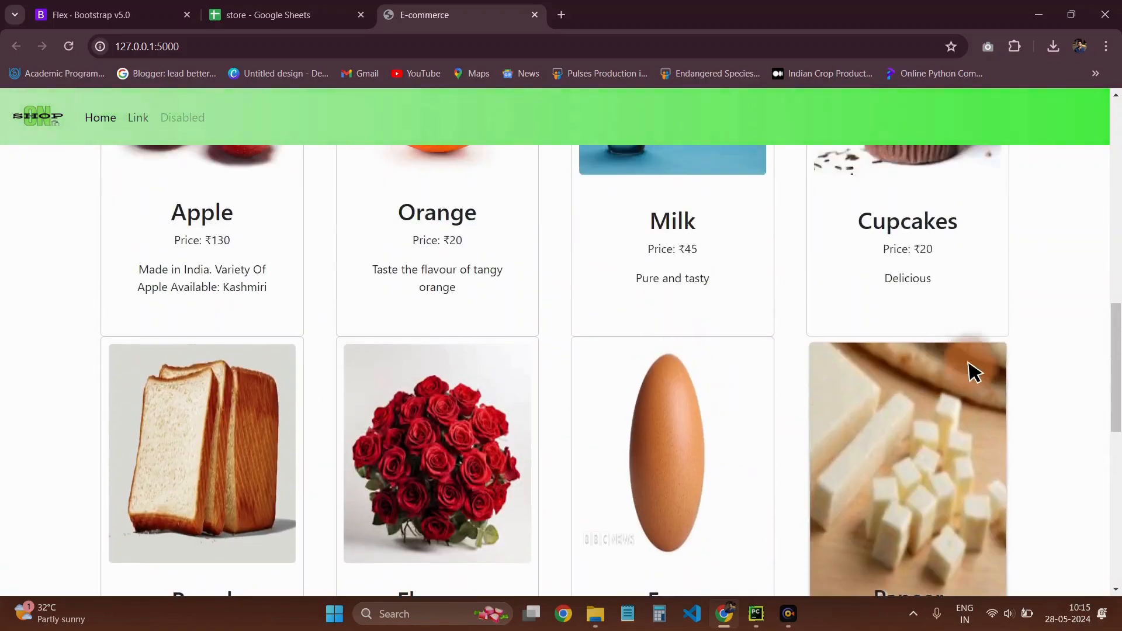
scroll(976, 369, "up", 7)
scroll(1043, 327, "down", 3)
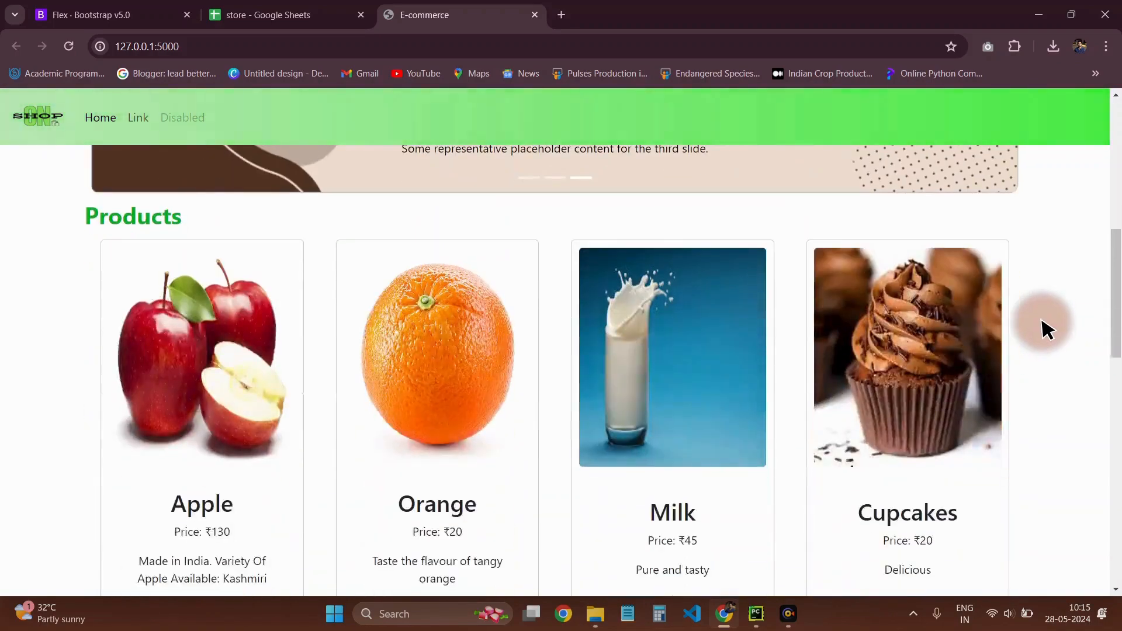
scroll(1044, 328, "down", 3)
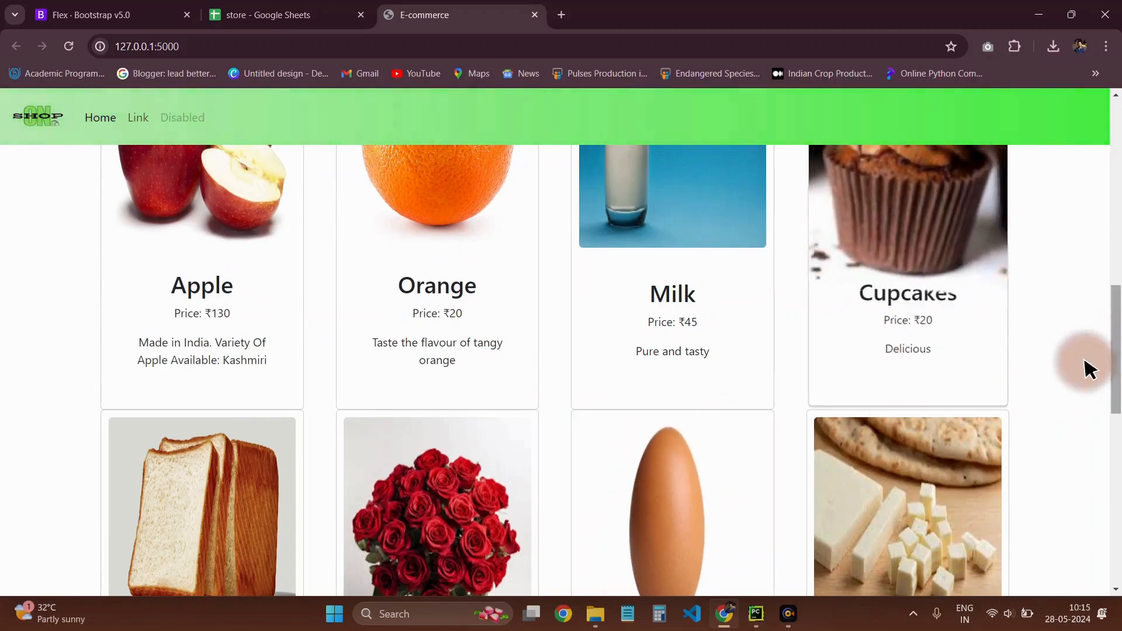
scroll(1045, 376, "down", 5)
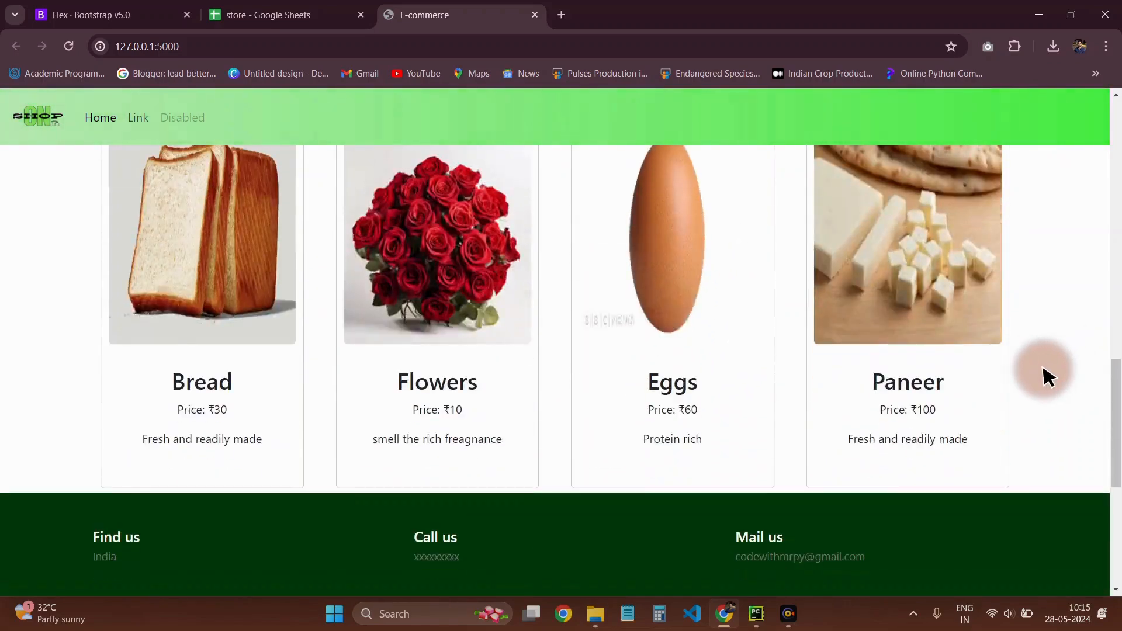
Review the banner, the product cards and the footer once more, returning to the Products heading
scroll(1044, 375, "up", 7)
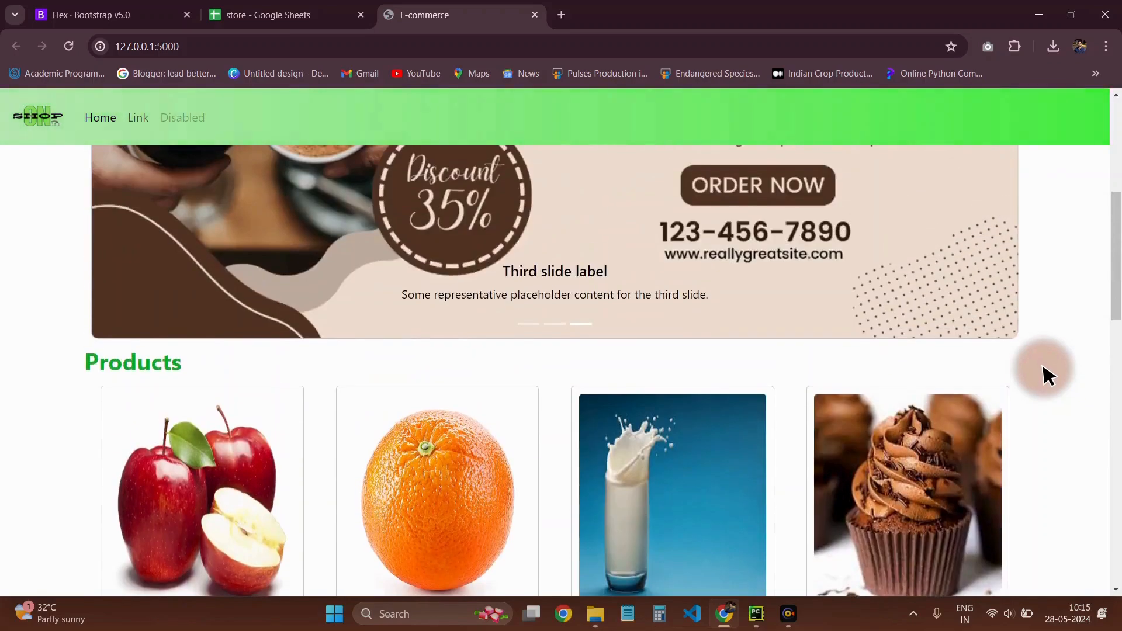
scroll(1044, 376, "down", 7)
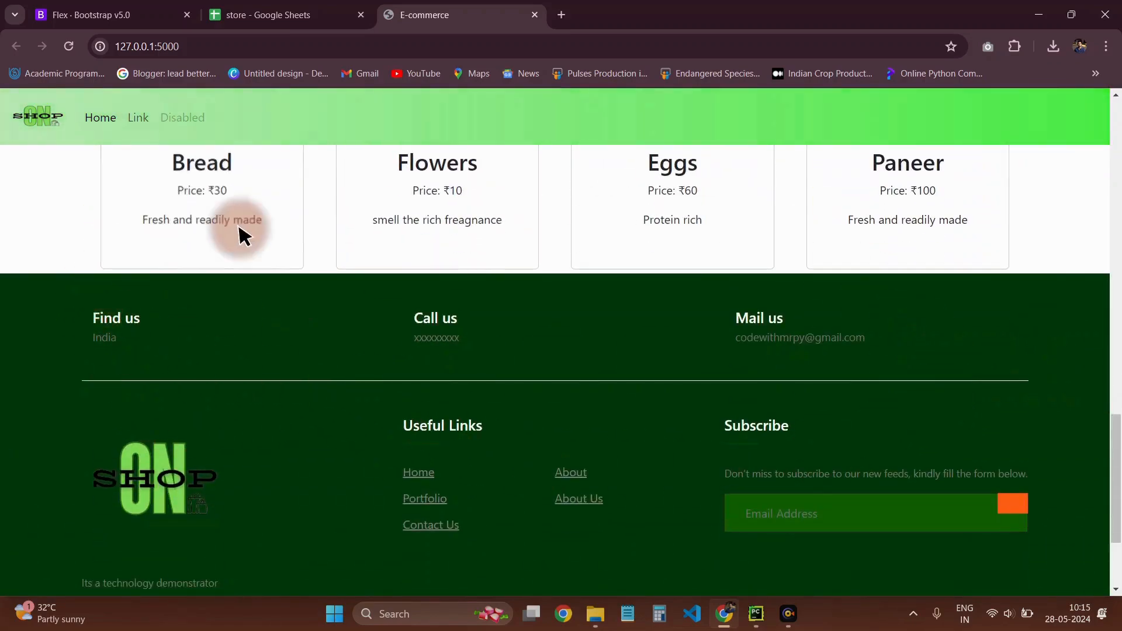
scroll(370, 226, "up", 8)
scroll(771, 211, "up", 4)
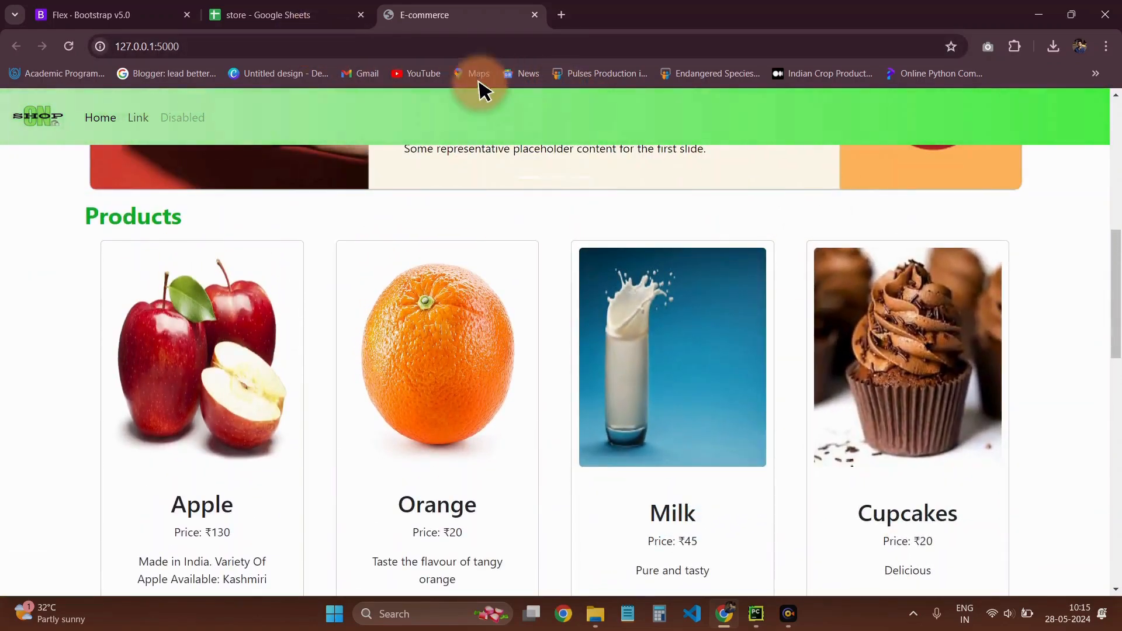
Detach the store spreadsheet into its own window and arrange it beside the E-commerce page, giving the page about two thirds of the width
left_click(301, 20)
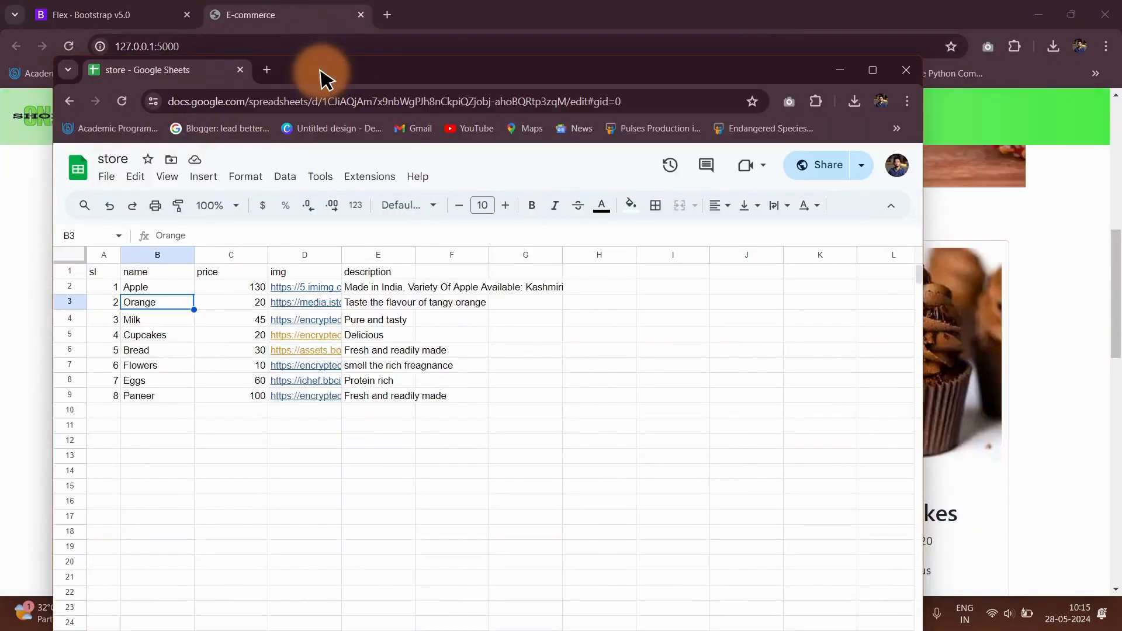
key("super+Right")
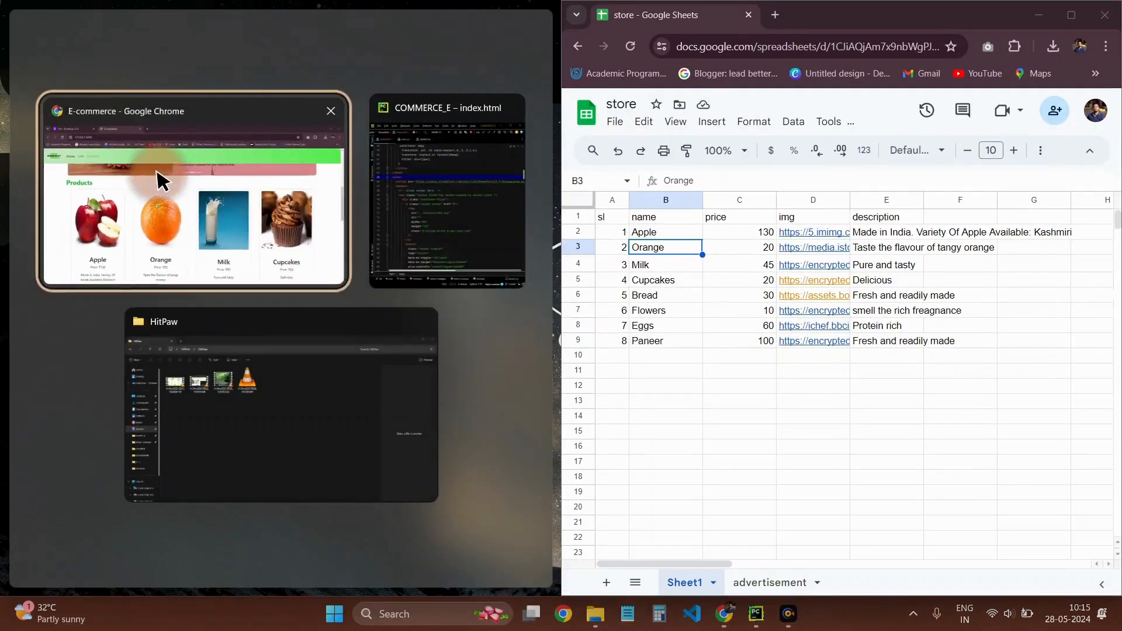
left_click(164, 177)
scroll(512, 253, "down", 3)
left_click_drag(553, 278, 836, 291)
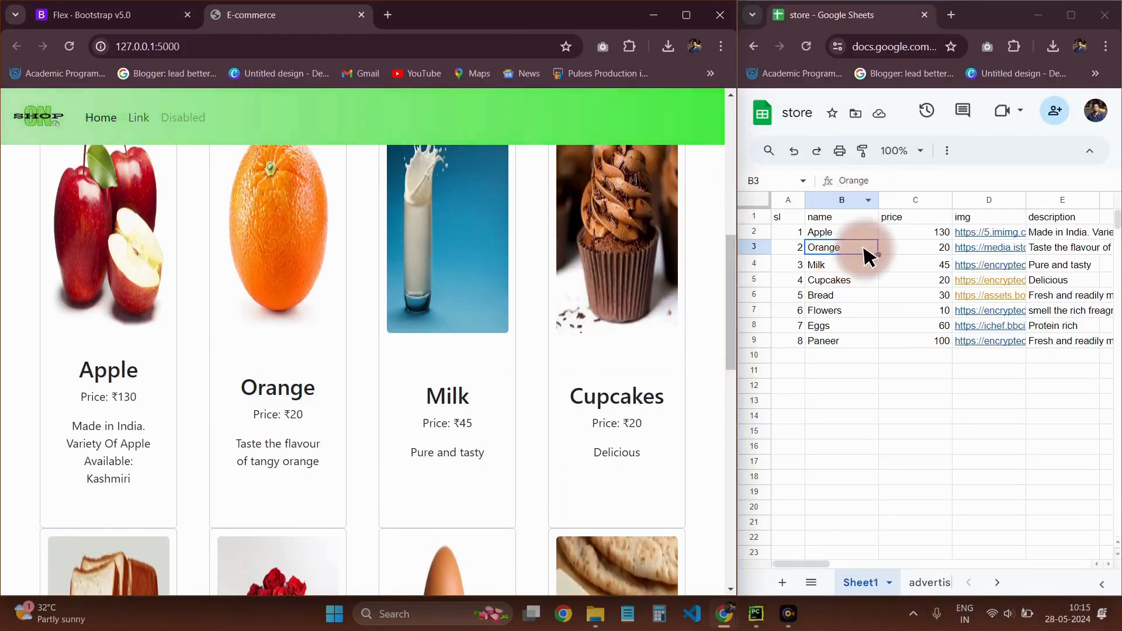
Compare the product cards on the page, from Apple to Paneer, with the product rows in the store sheet
scroll(616, 288, "up", 8)
scroll(616, 288, "down", 6)
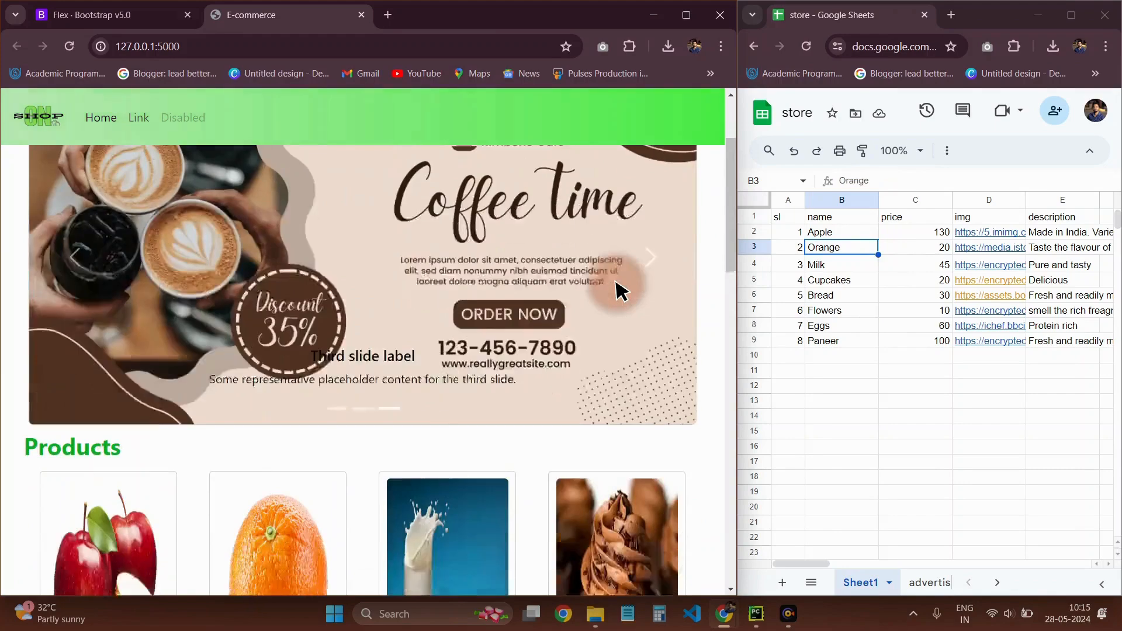
scroll(381, 358, "down", 3)
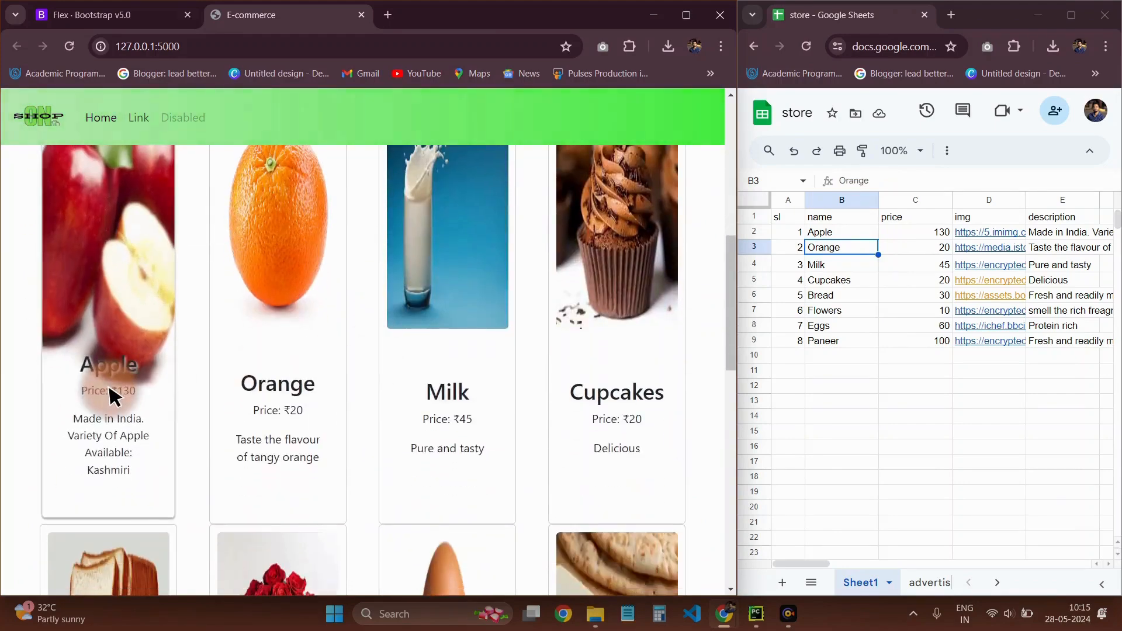
scroll(117, 484, "down", 7)
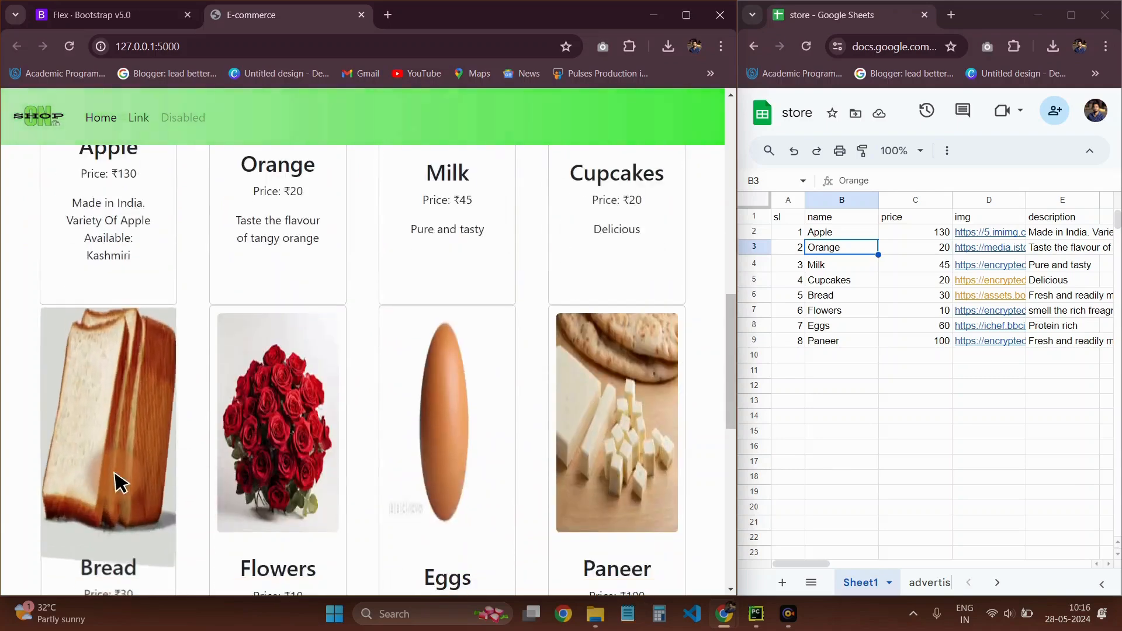
scroll(709, 376, "up", 3)
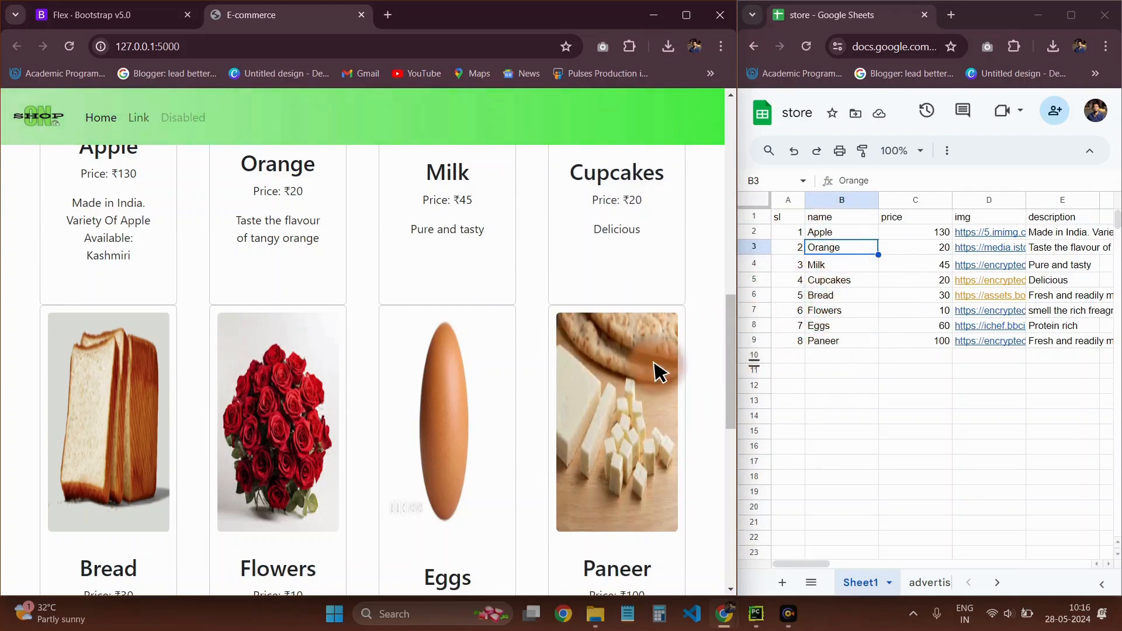
scroll(656, 371, "up", 4)
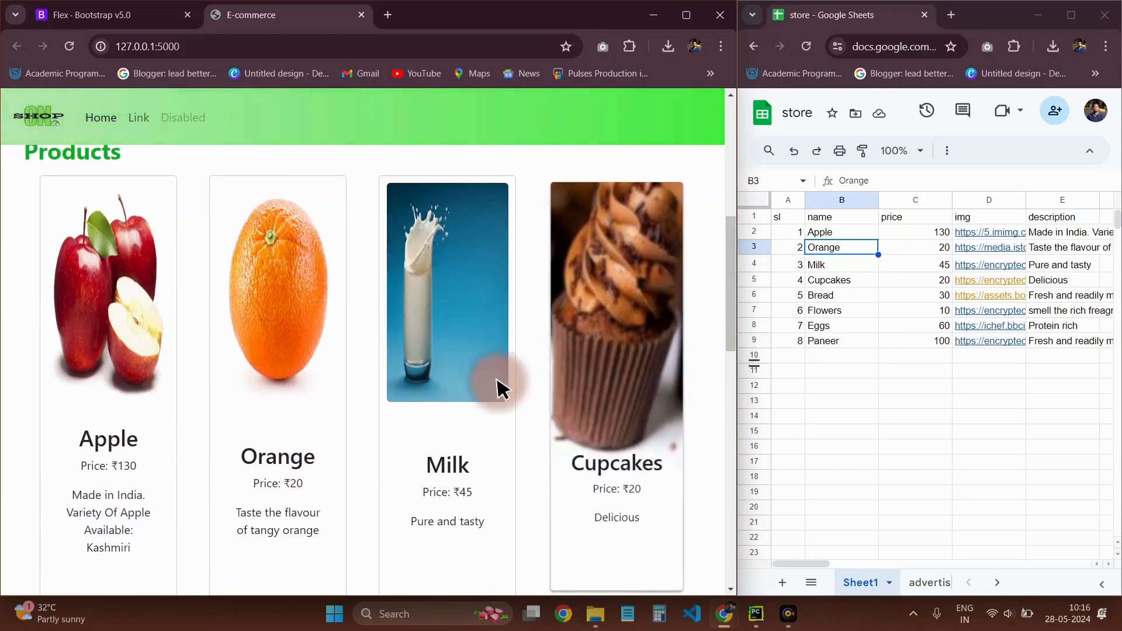
scroll(343, 388, "up", 2)
scroll(483, 296, "down", 2)
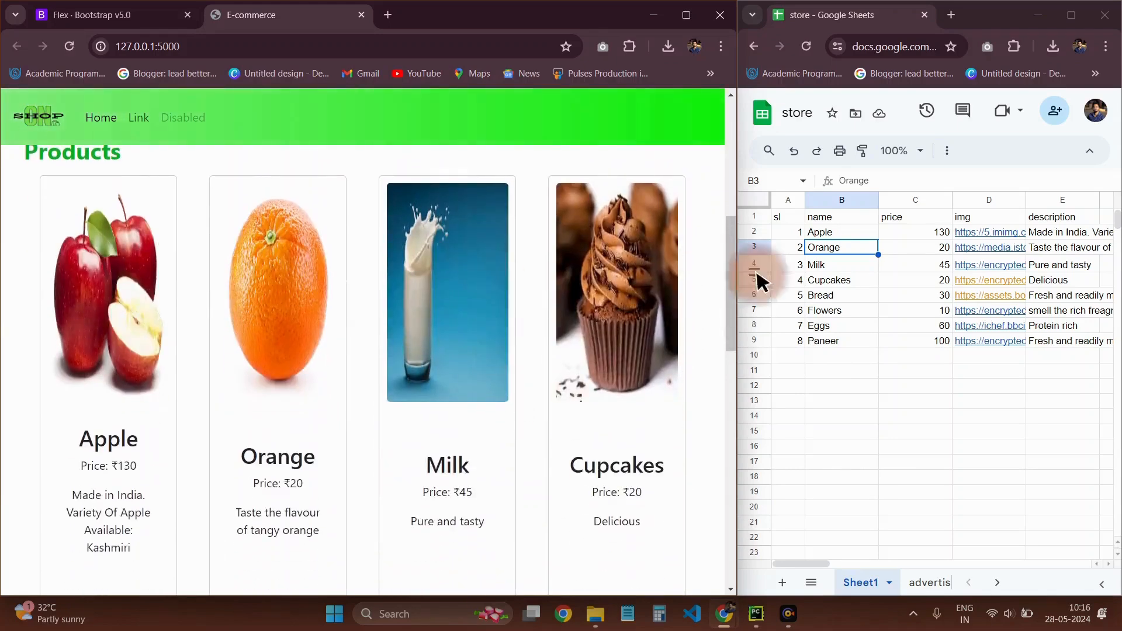
Change the first product in row 2 of the store sheet to the name sunflower and the price 50
left_click(829, 233)
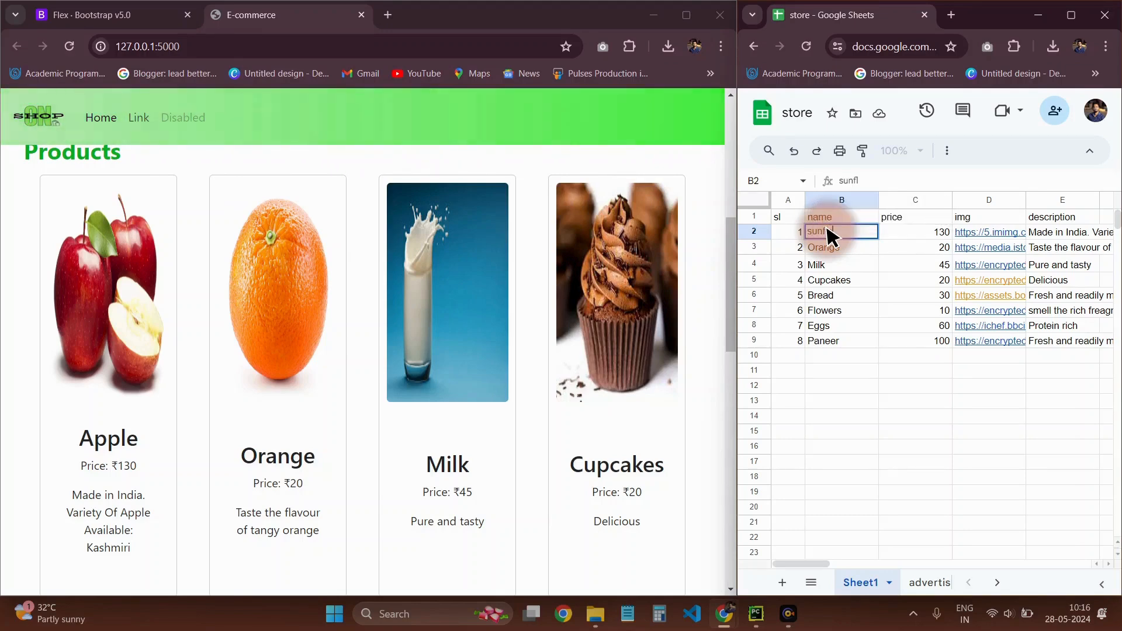
type("ower")
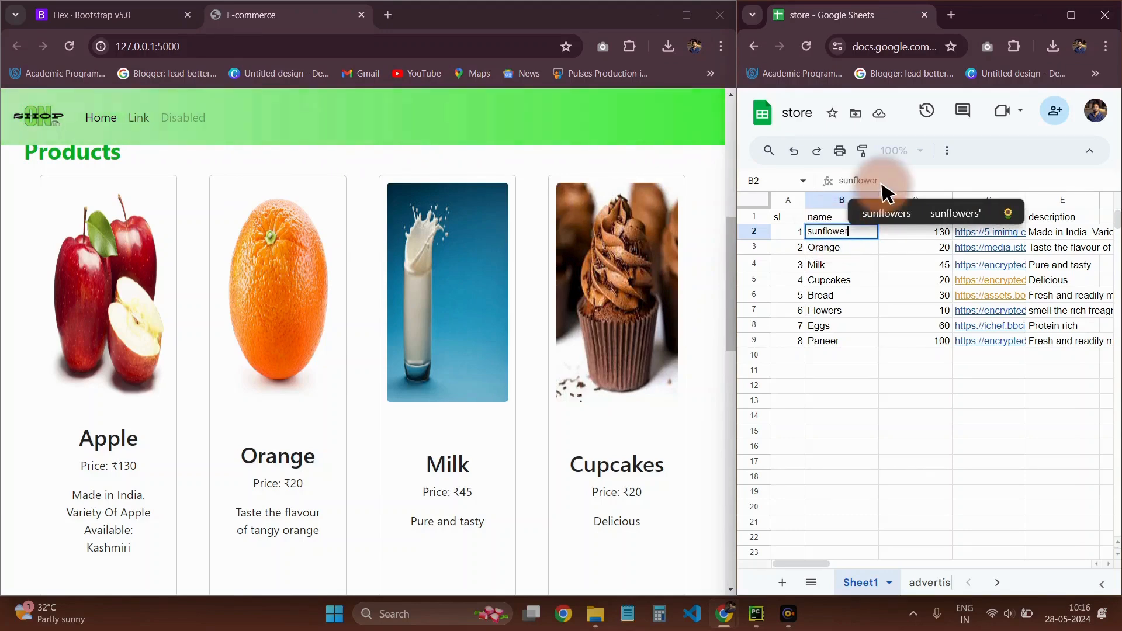
type("s")
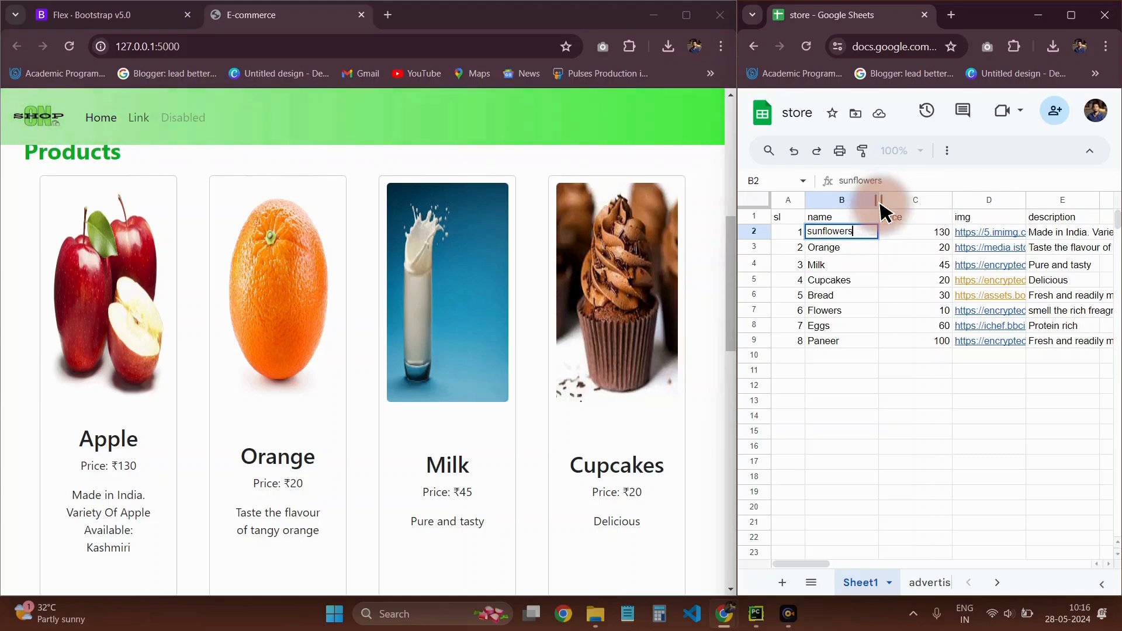
left_click(894, 311)
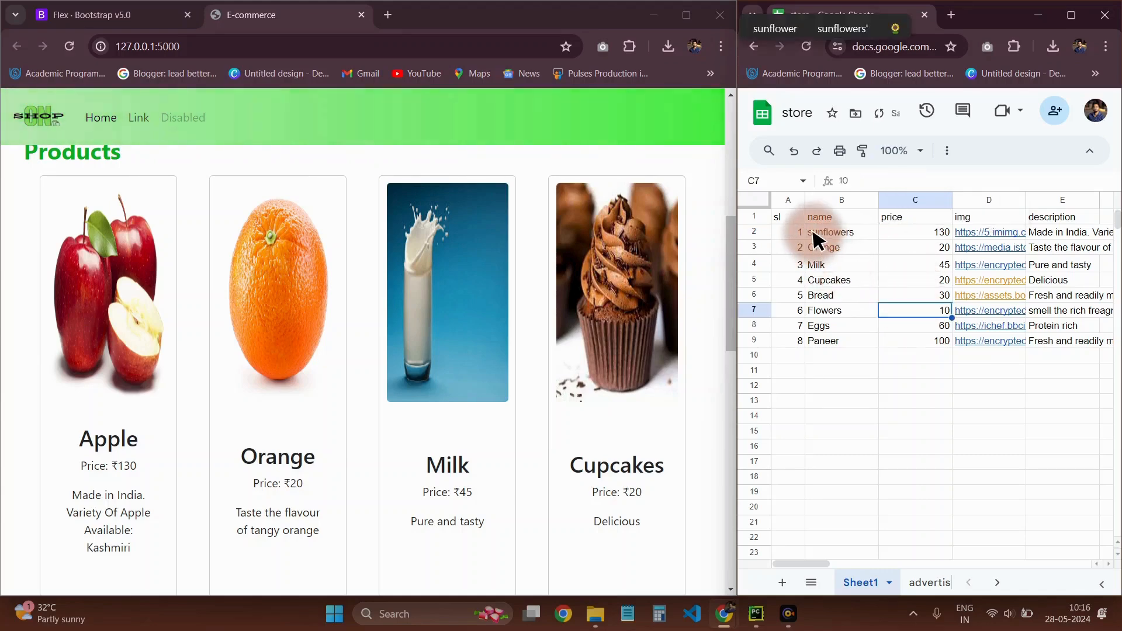
type("S")
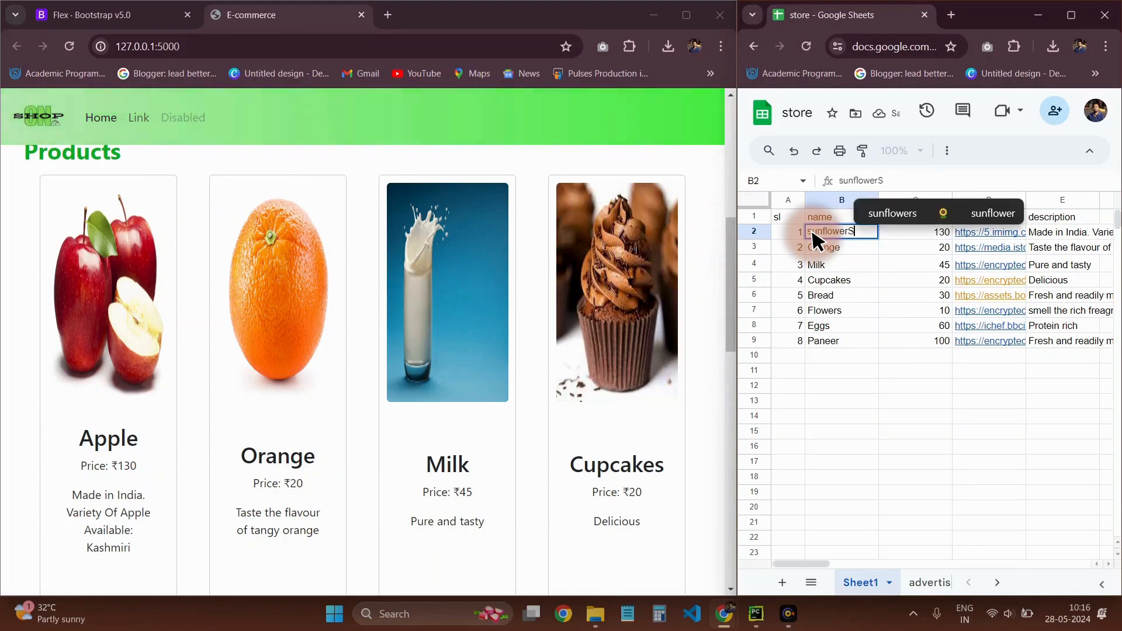
key("BackSpace")
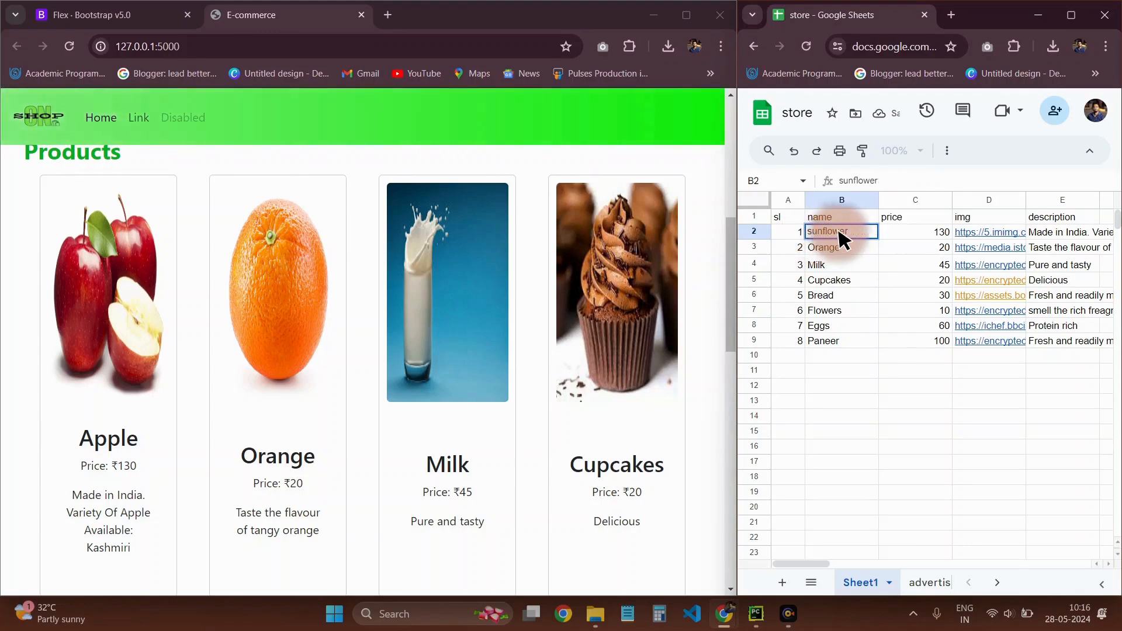
double_click(931, 233)
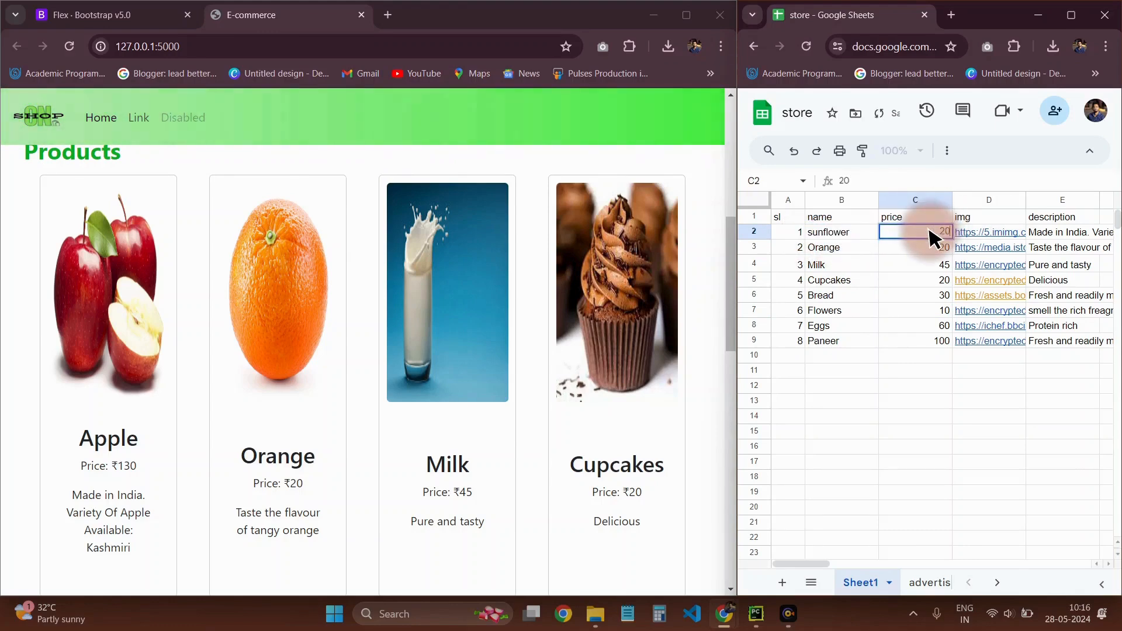
type("50")
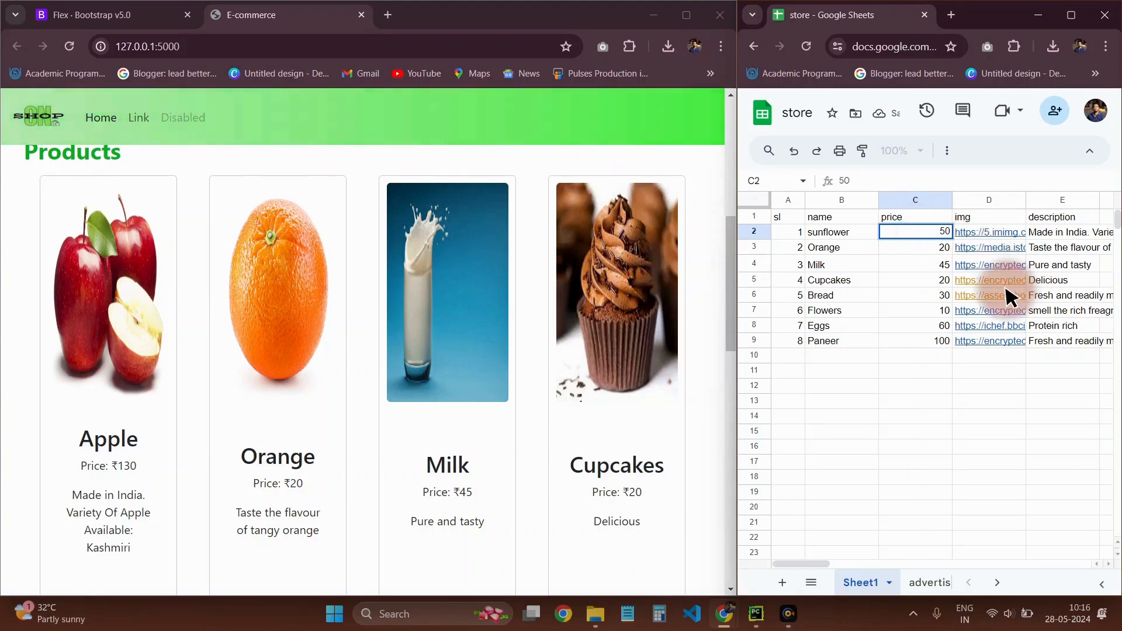
left_click(1009, 294)
Search Google in a new browser tab for sunflower and show the image results
left_click(401, 12)
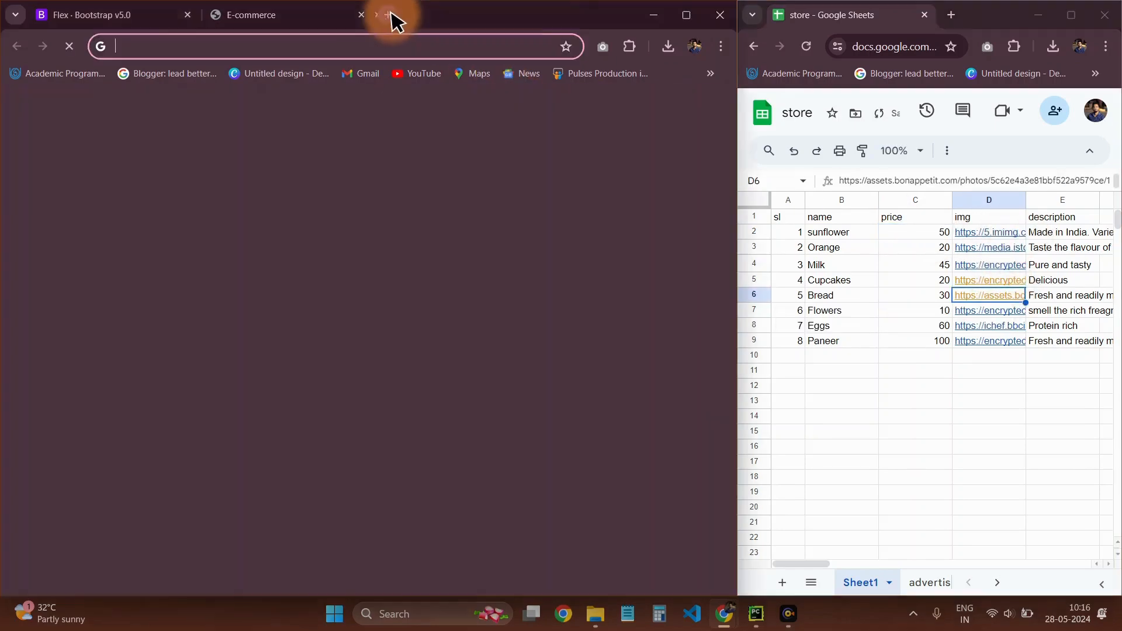
type("sunflower")
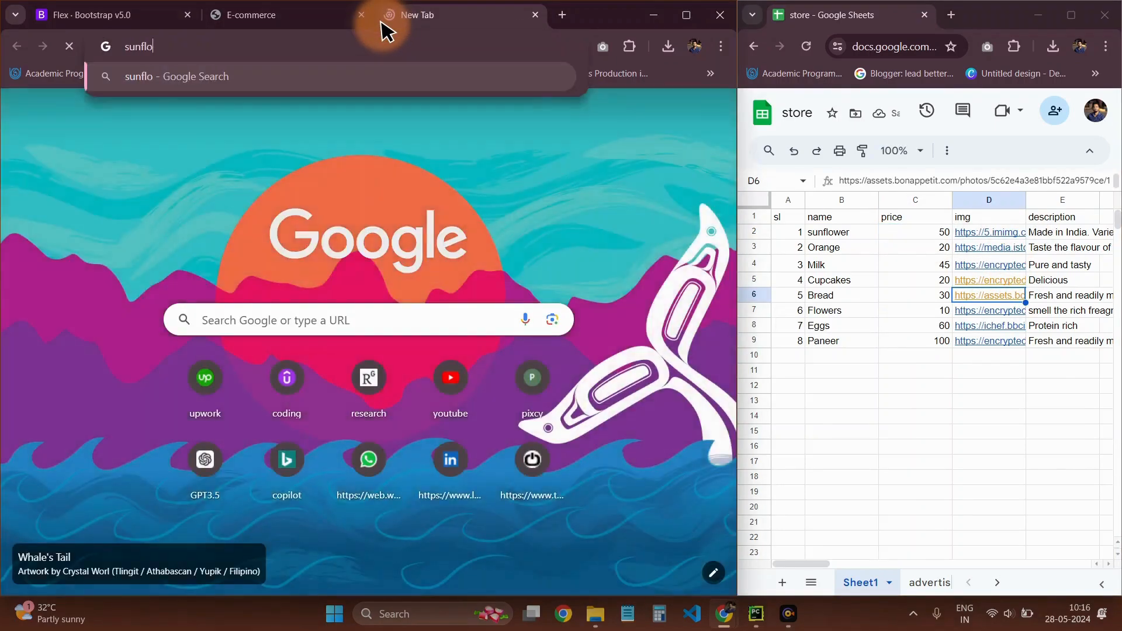
key("Return")
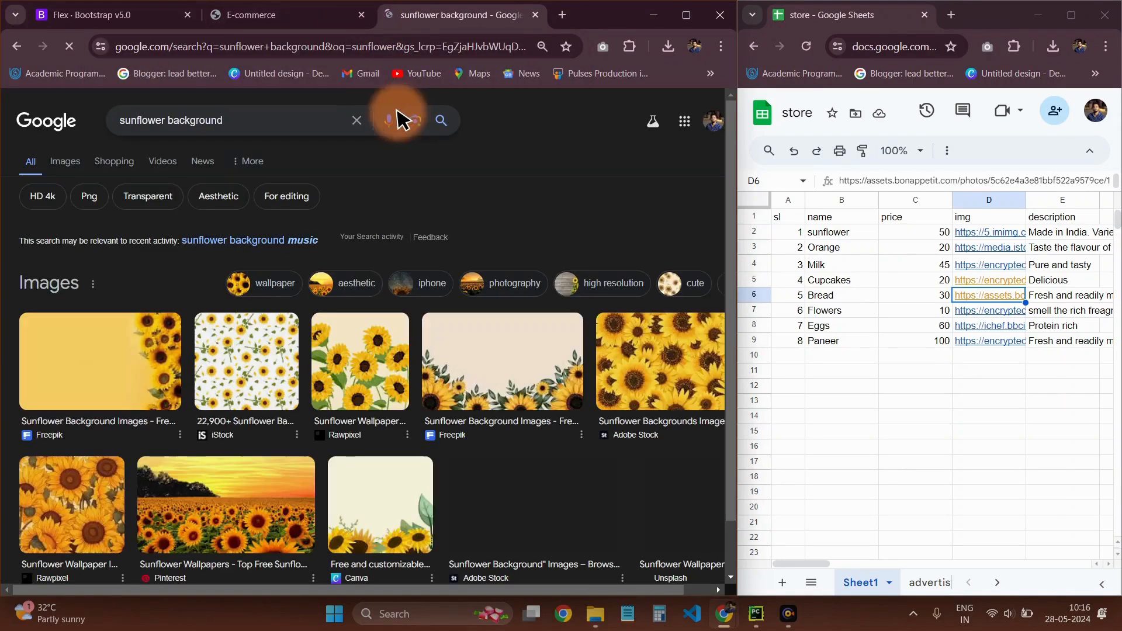
double_click(203, 123)
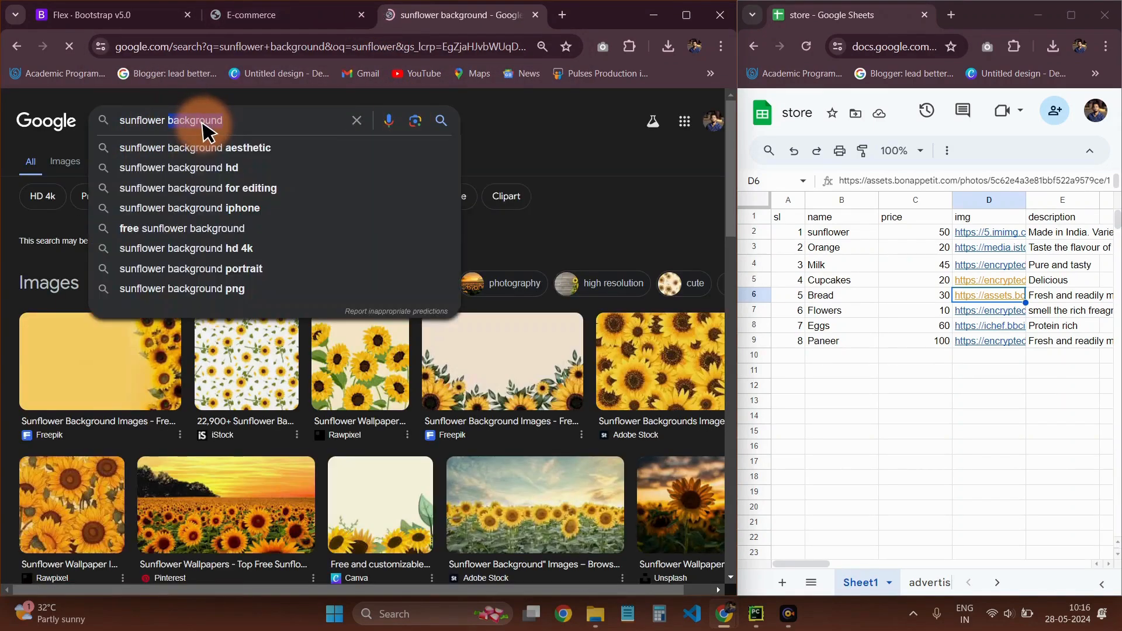
key("Return")
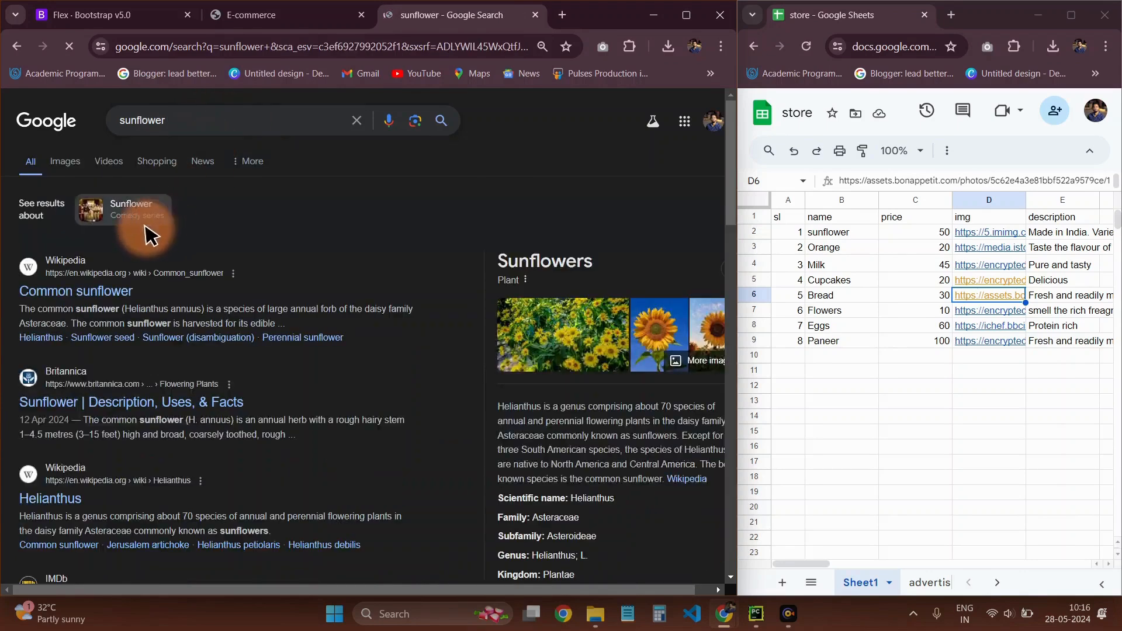
left_click(74, 168)
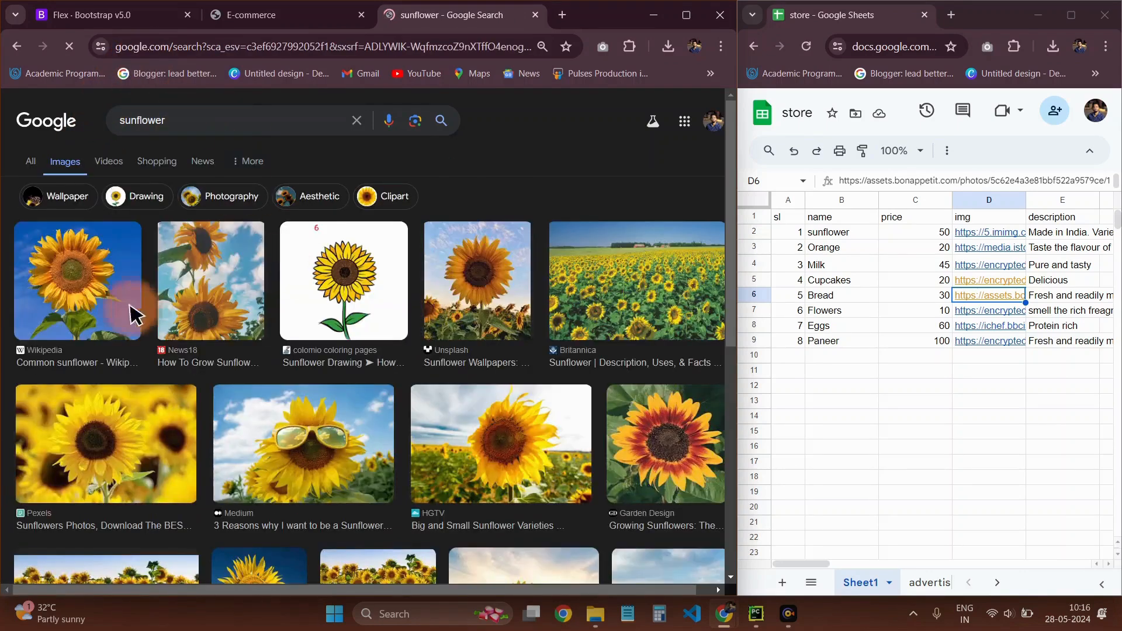
Open the Wikipedia common sunflower image result and copy its image address
left_click(79, 304)
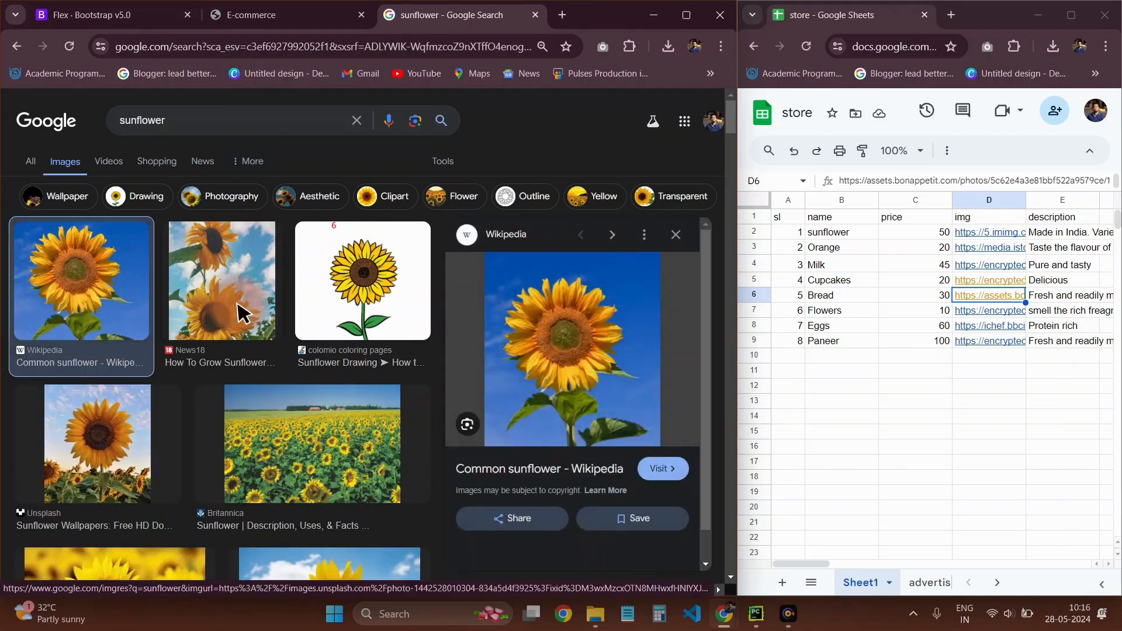
right_click(553, 322)
left_click(628, 294)
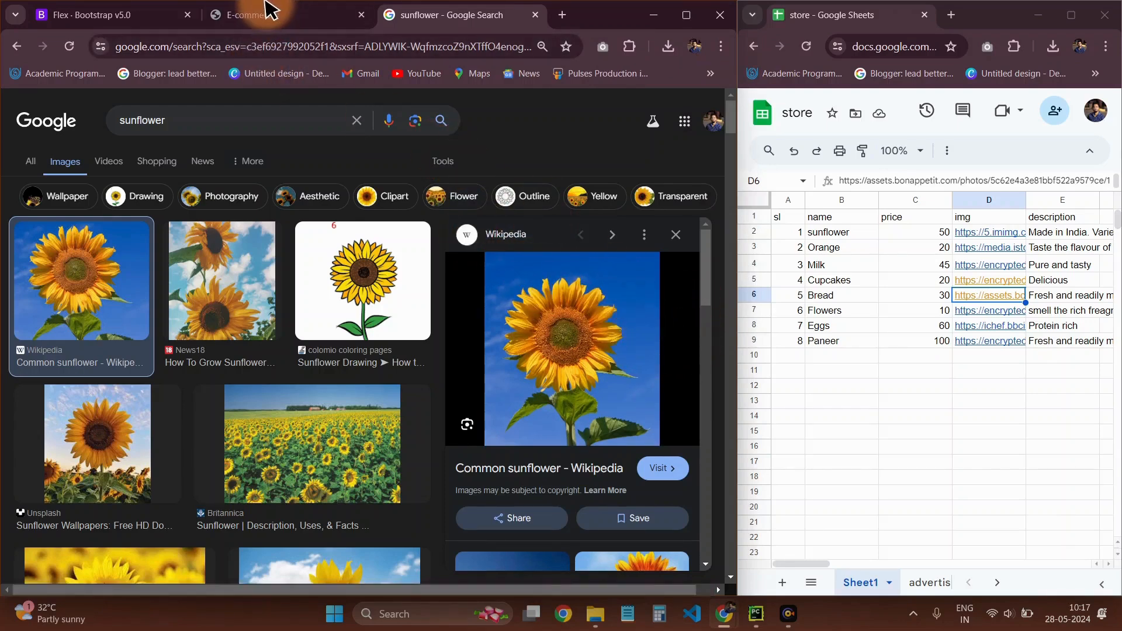
Return to the E-commerce page and replace the image link in cell D2 of the store sheet with the copied sunflower address
left_click(272, 23)
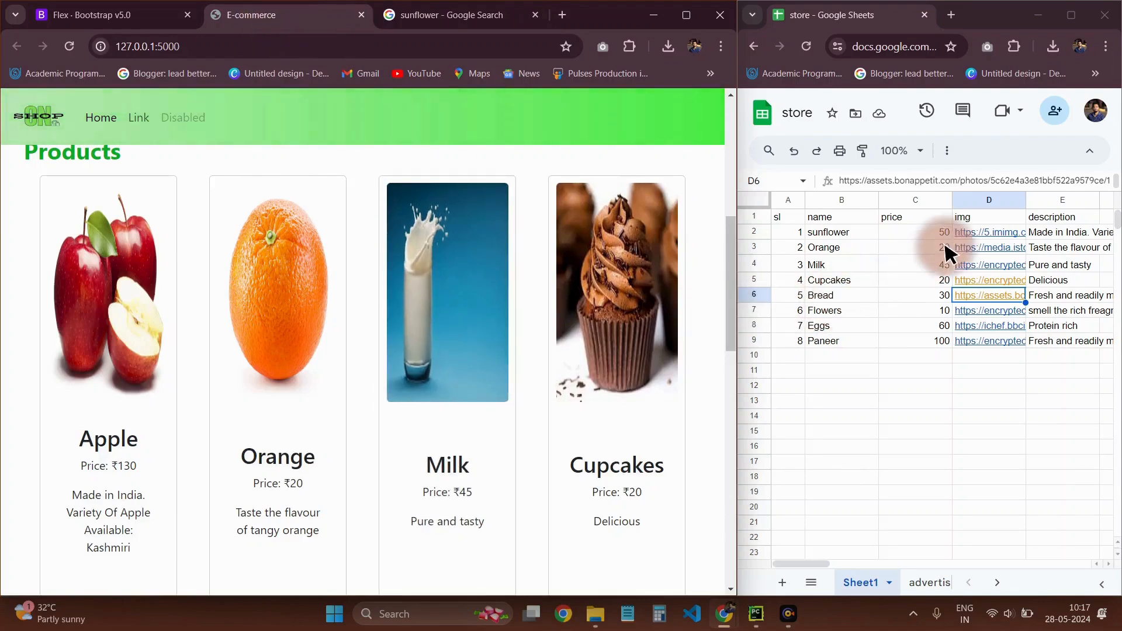
left_click(985, 234)
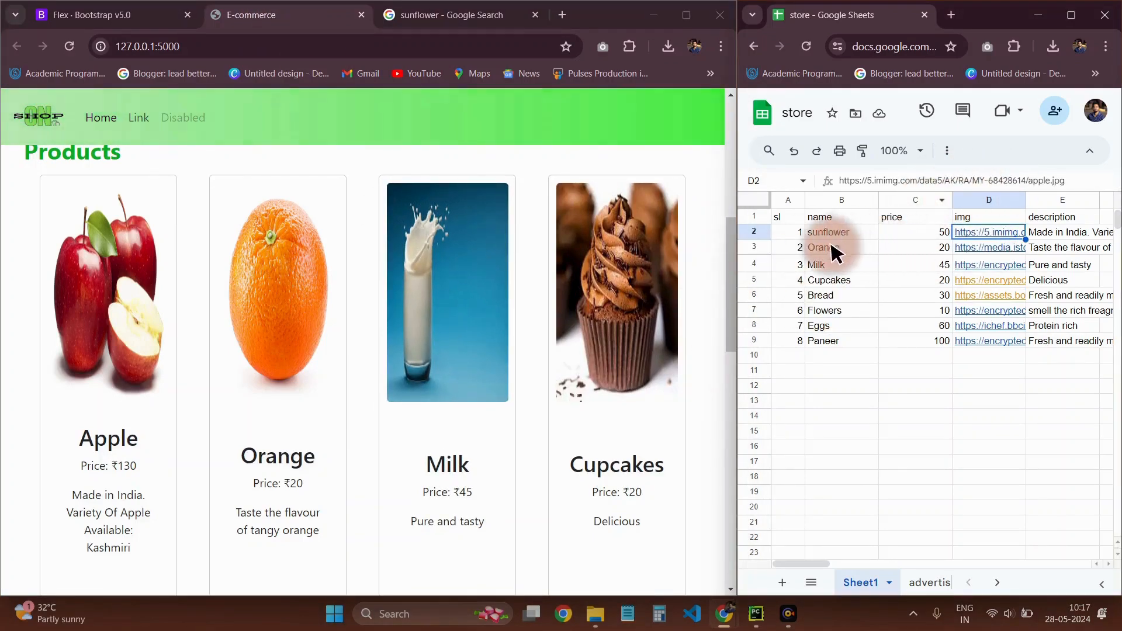
triple_click(929, 185)
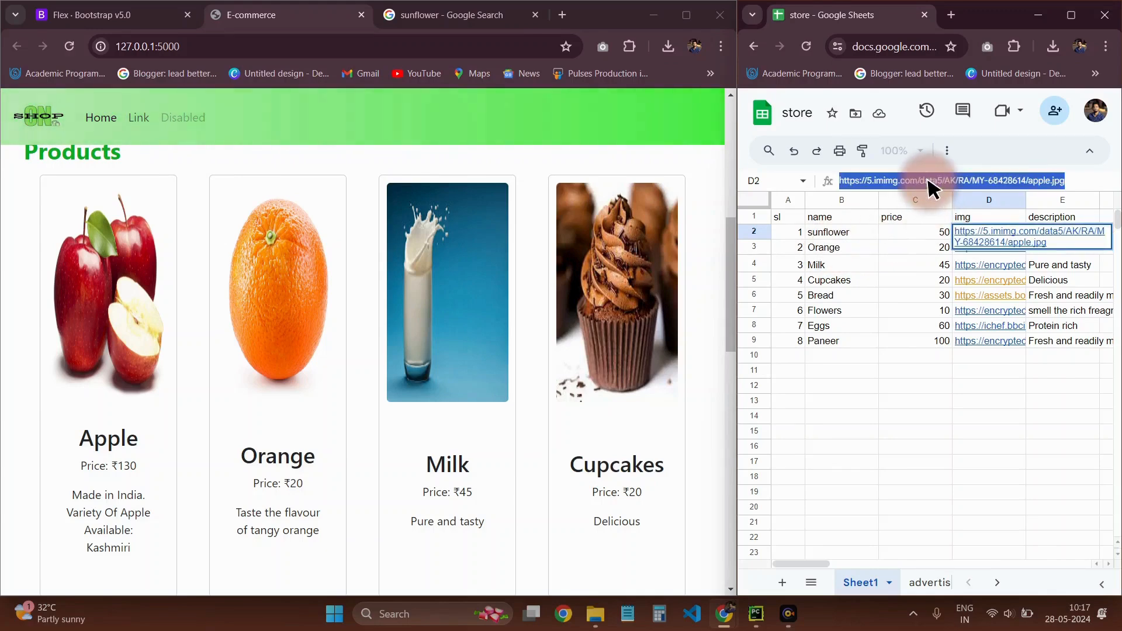
key("ctrl+v")
key("Return")
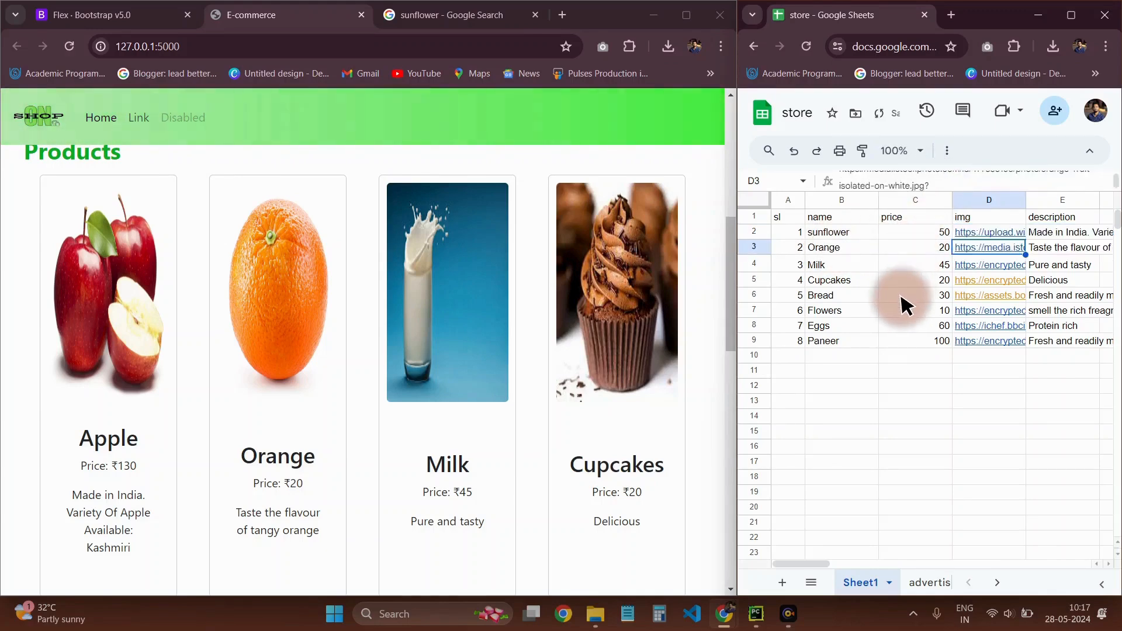
Replace the sunflower row's description in cell E2 of the store sheet with "For sale fresh sunflowers"
left_click(1038, 234)
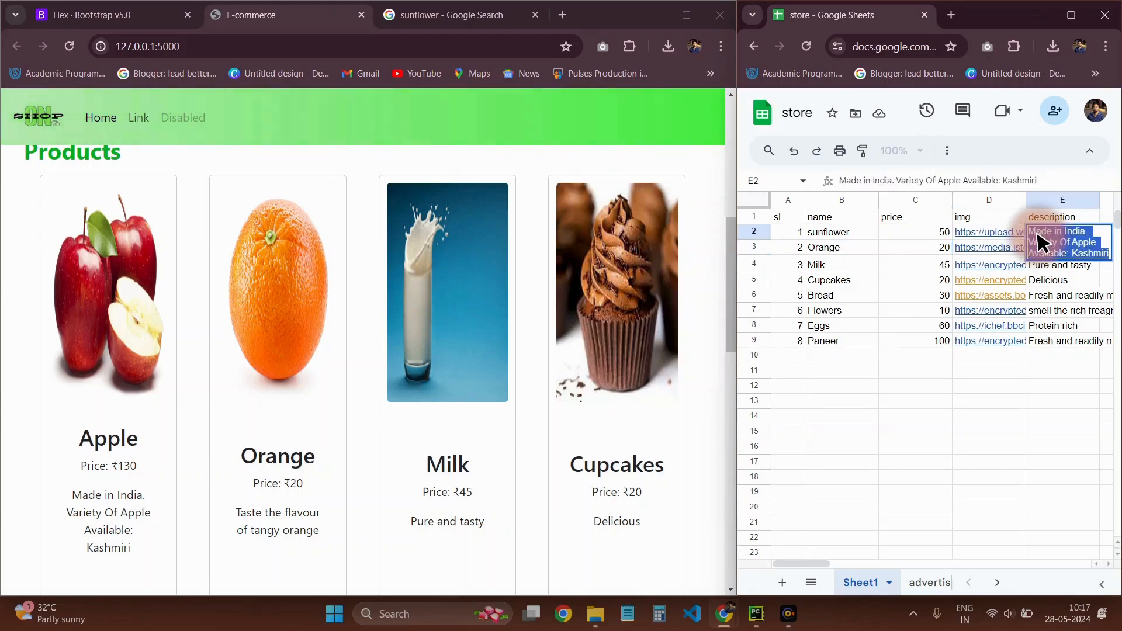
type("For sa")
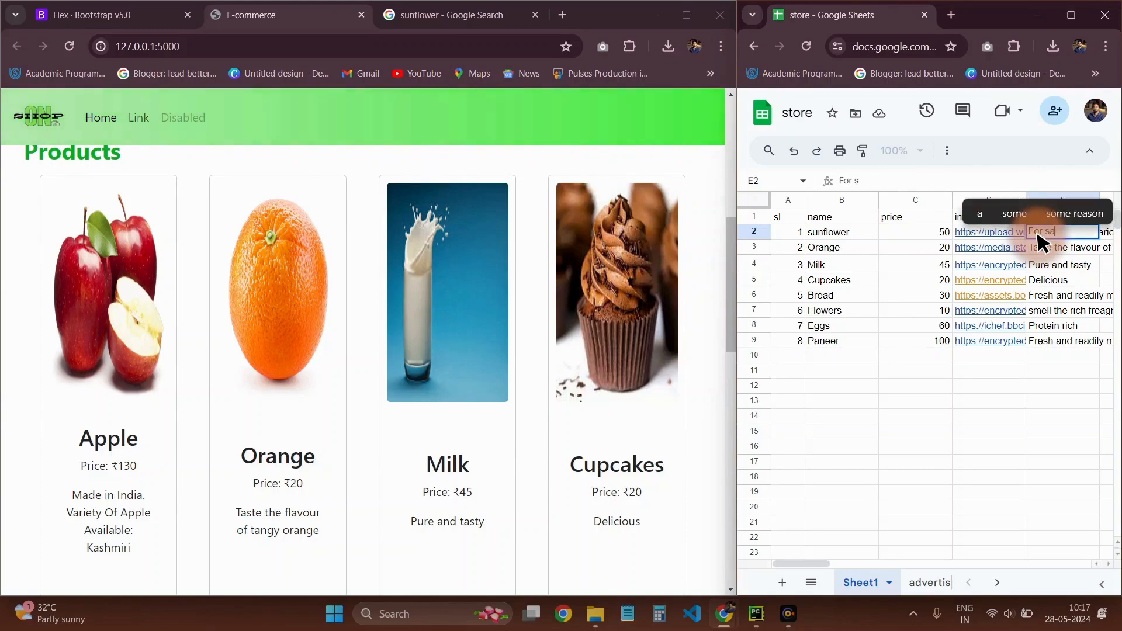
type("le fre")
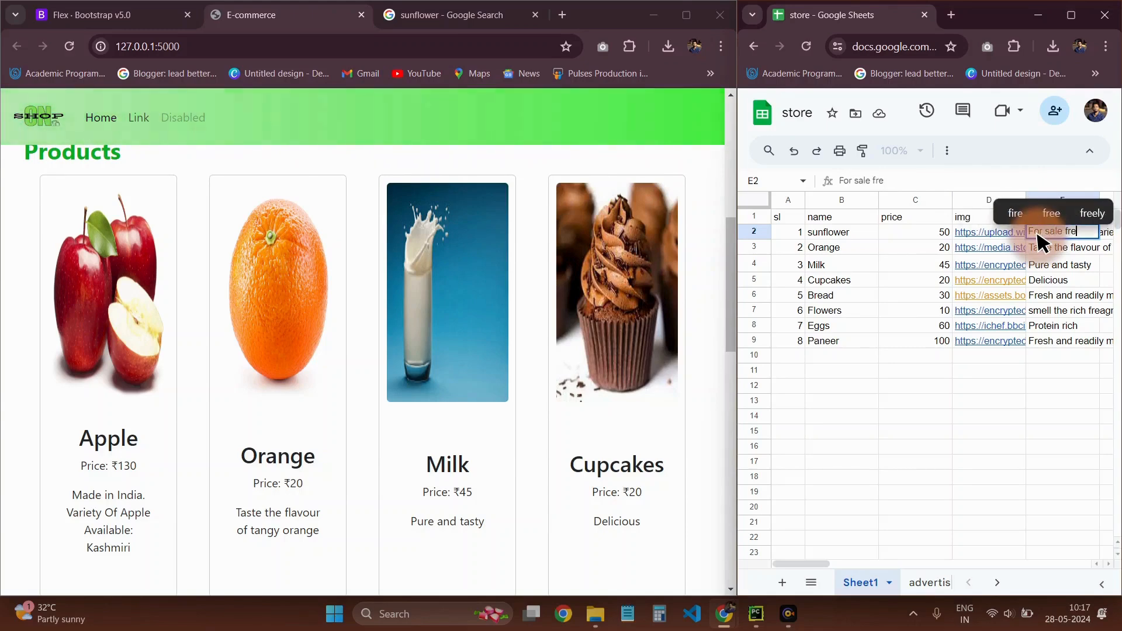
type("sh sunfl")
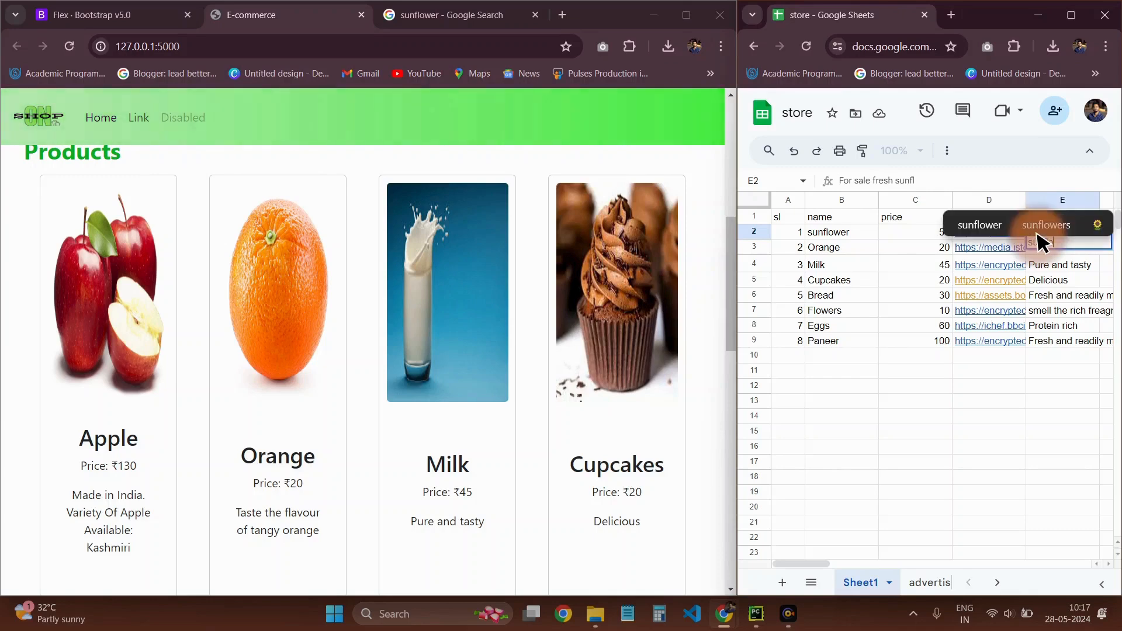
type("oers")
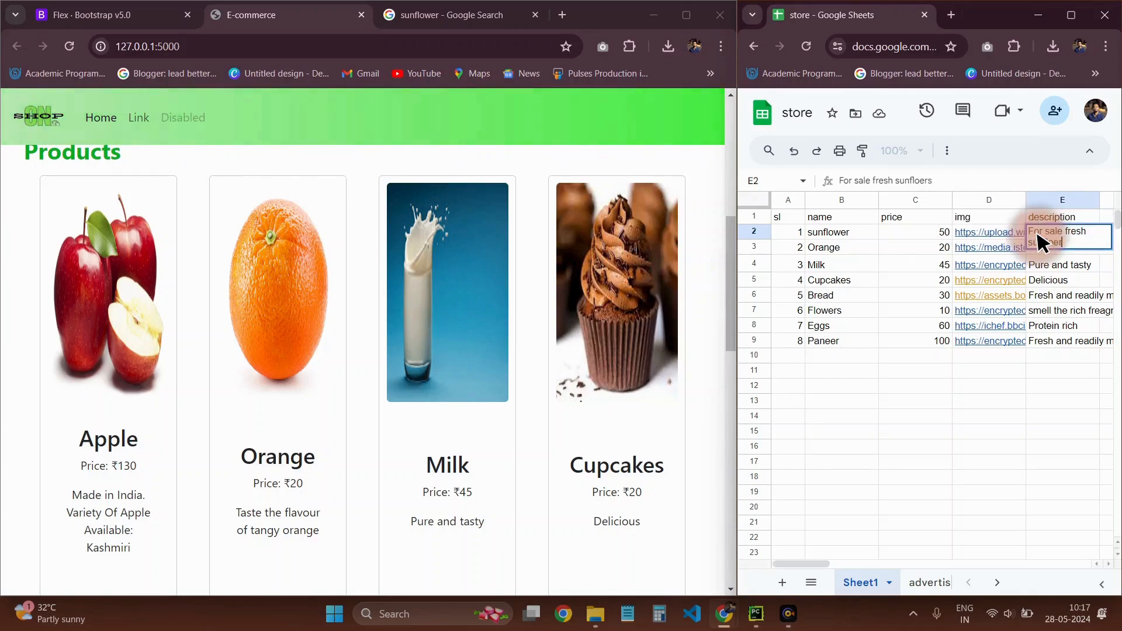
key("BackSpace")
key("BackSpace")
key("BackSpace")
type("wer")
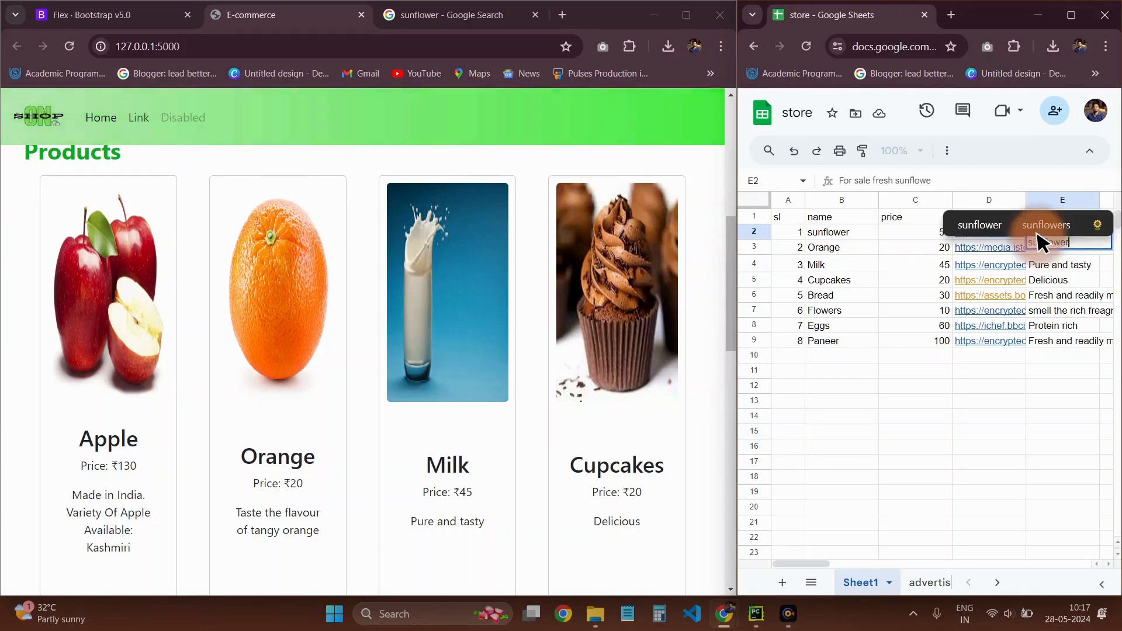
key("Return")
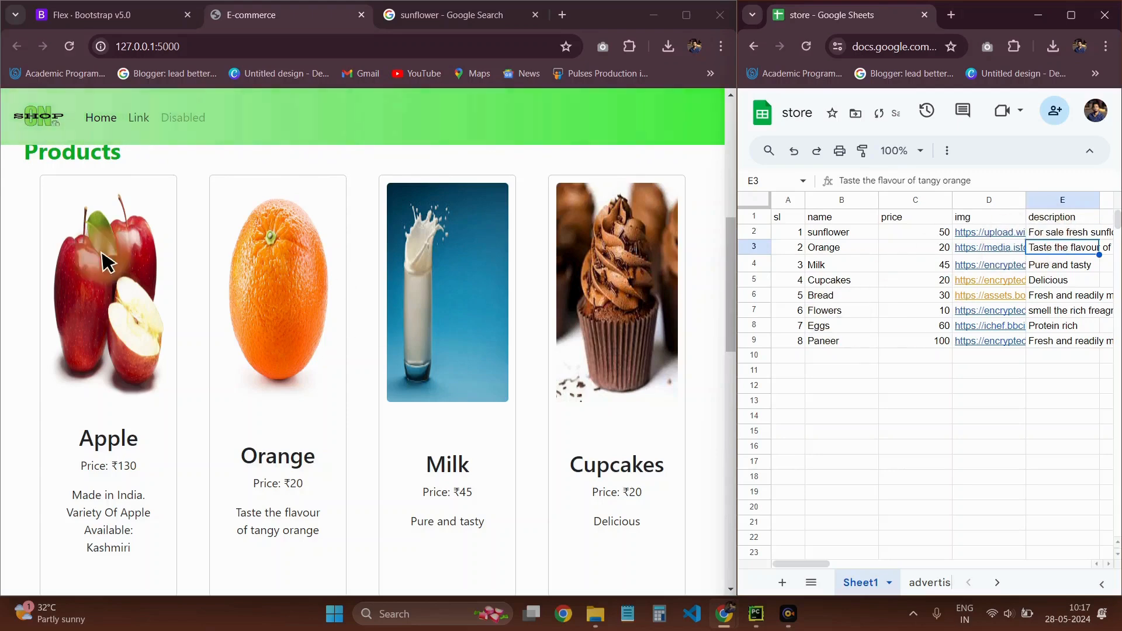
Reload the E-commerce page and examine the first product card's image, name, price and description
scroll(262, 344, "down", 1)
scroll(464, 276, "up", 3)
scroll(802, 251, "down", 3)
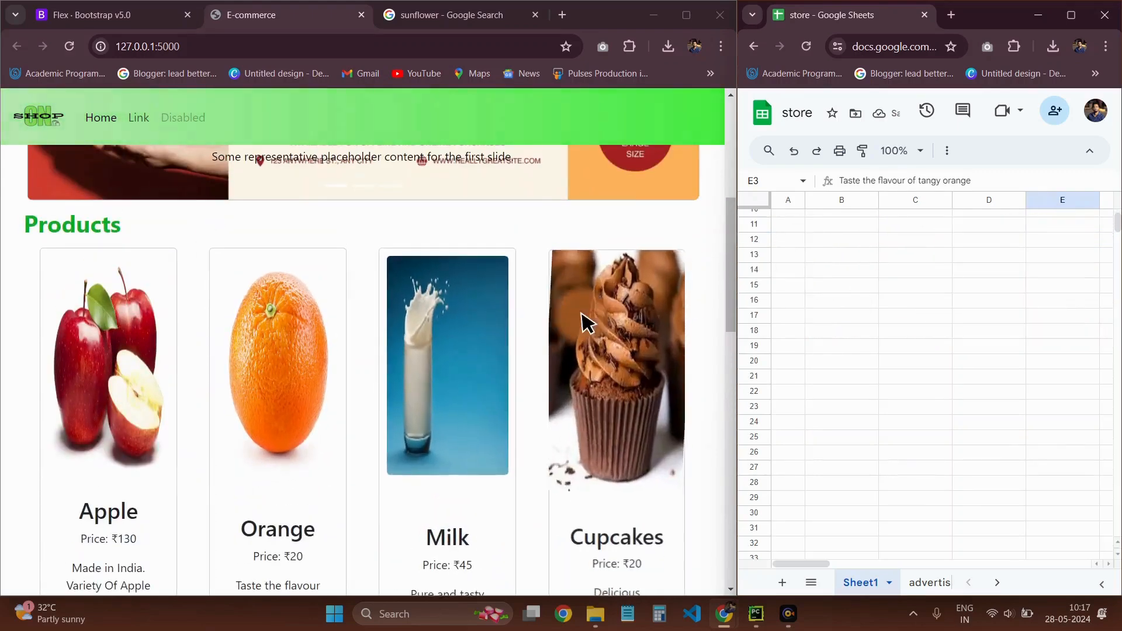
scroll(886, 323, "up", 3)
scroll(552, 351, "down", 3)
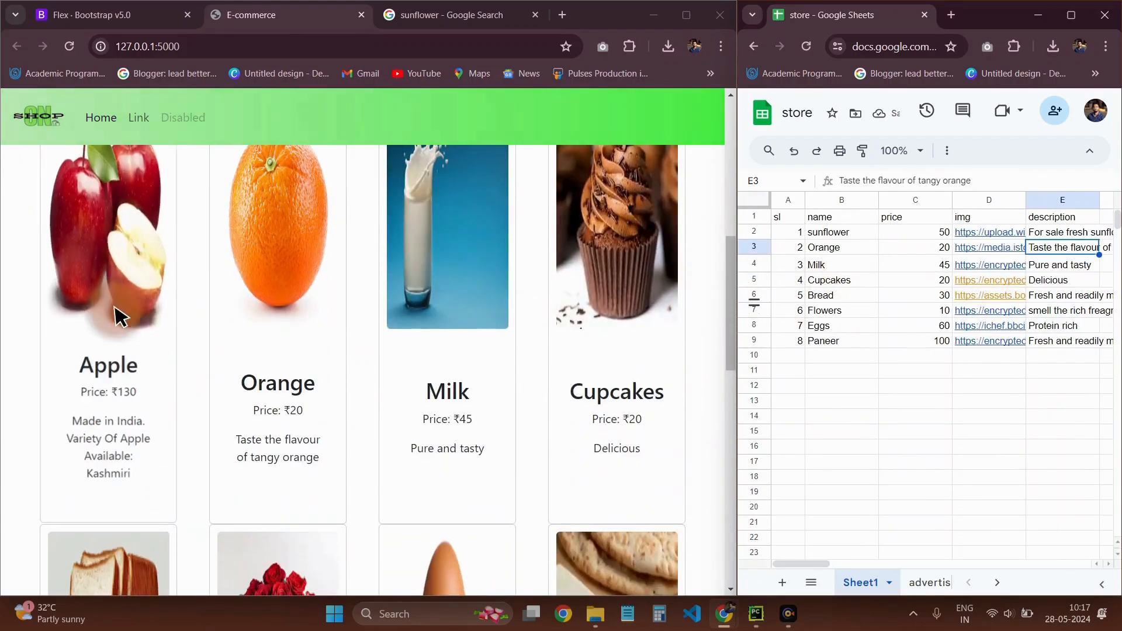
left_click(67, 49)
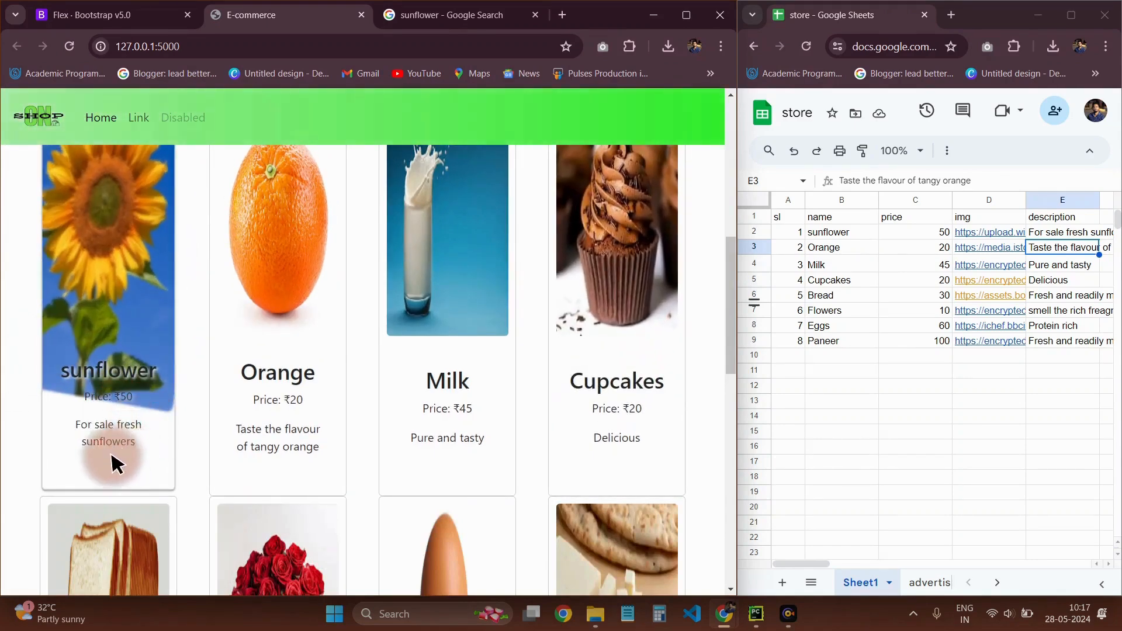
left_click_drag(138, 446, 1, 402)
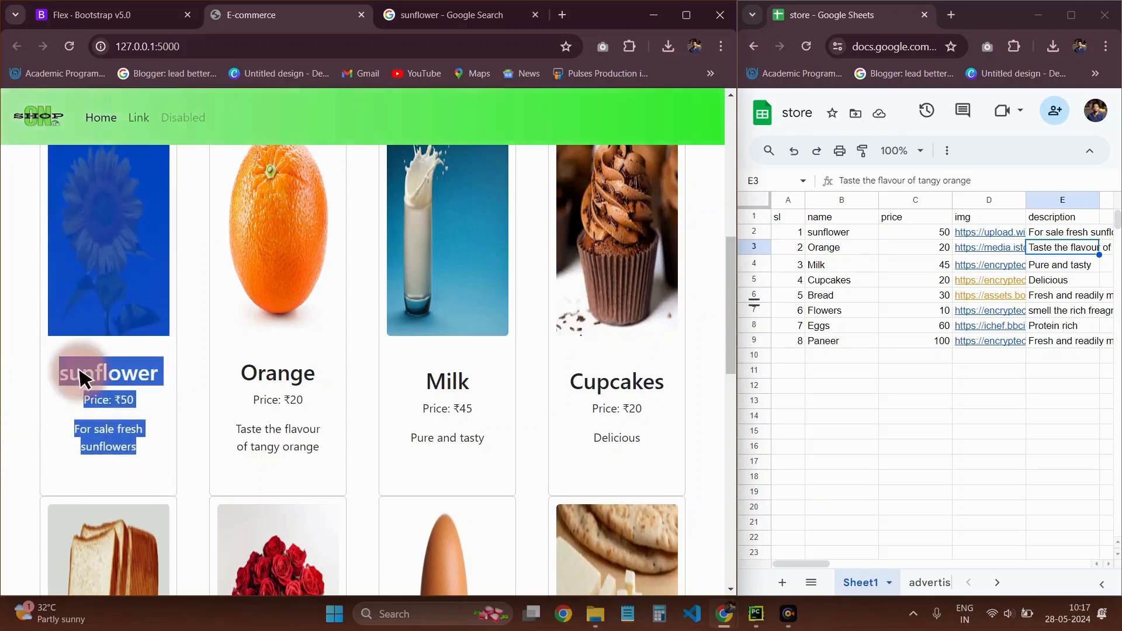
left_click(701, 390)
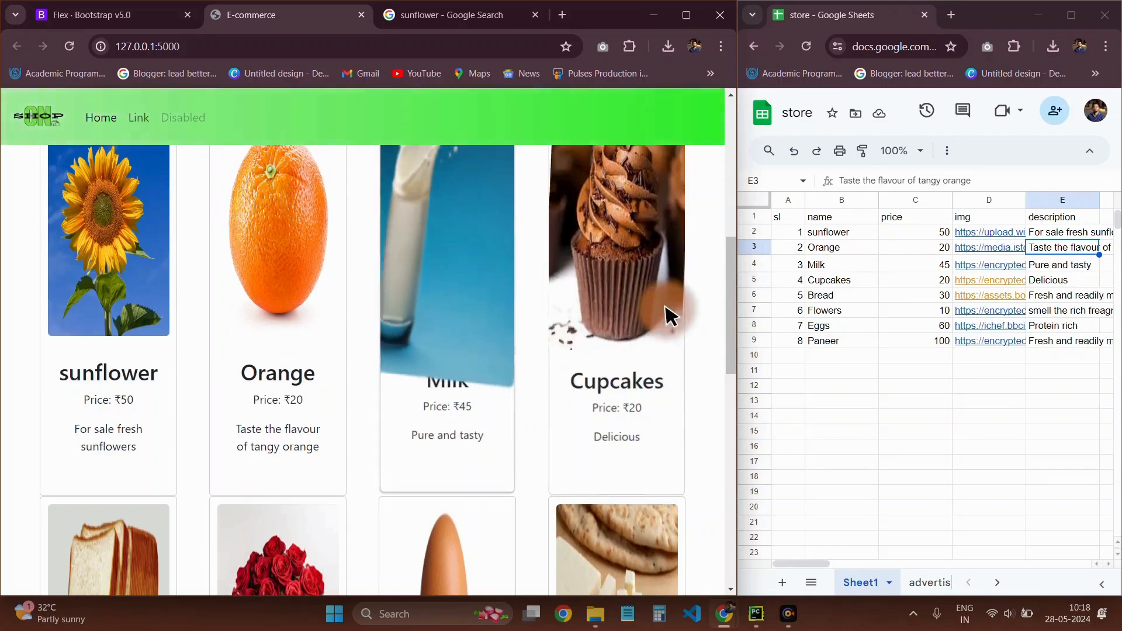
Change the second product in row 3 to the name ball and the price 80, and reload the E-commerce page
left_click(817, 251)
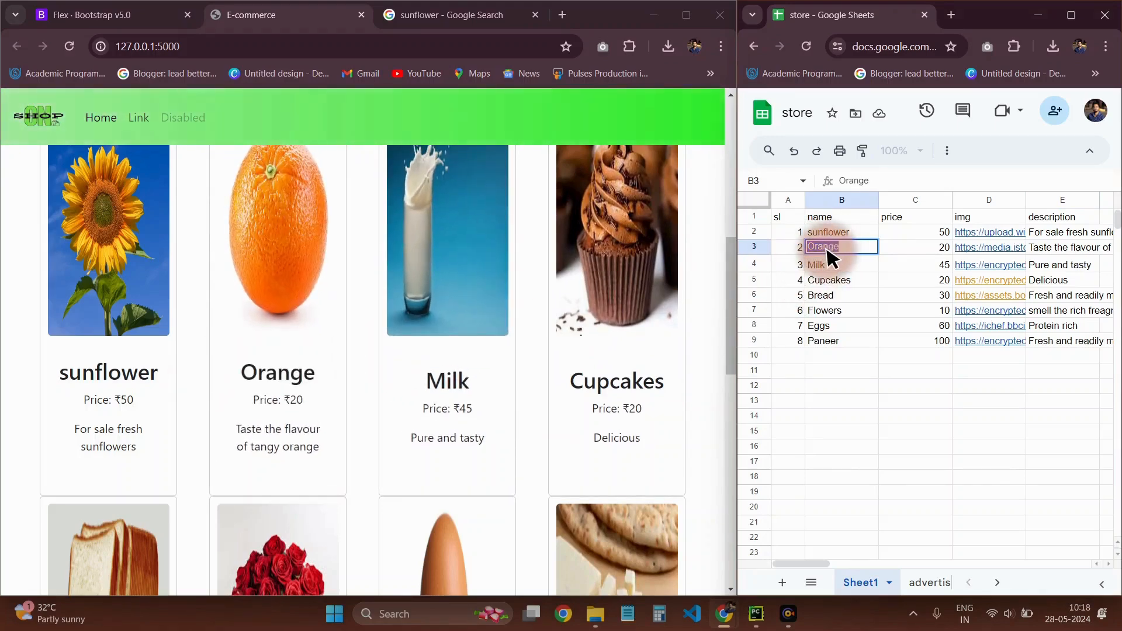
type("ball\\")
key("BackSpace")
key("Return")
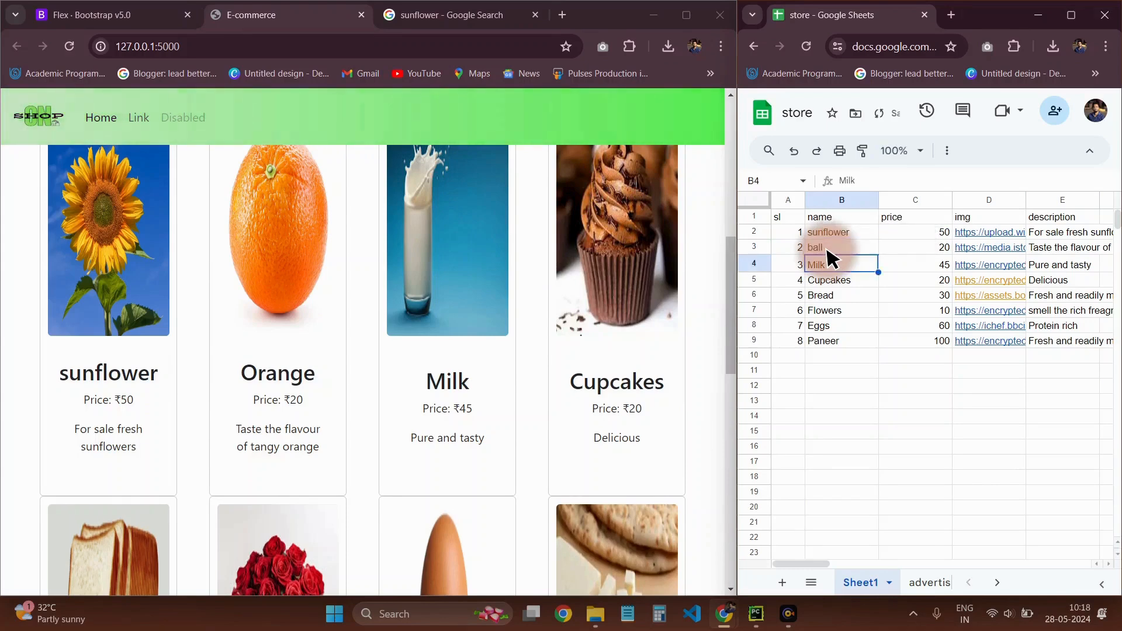
left_click(915, 325)
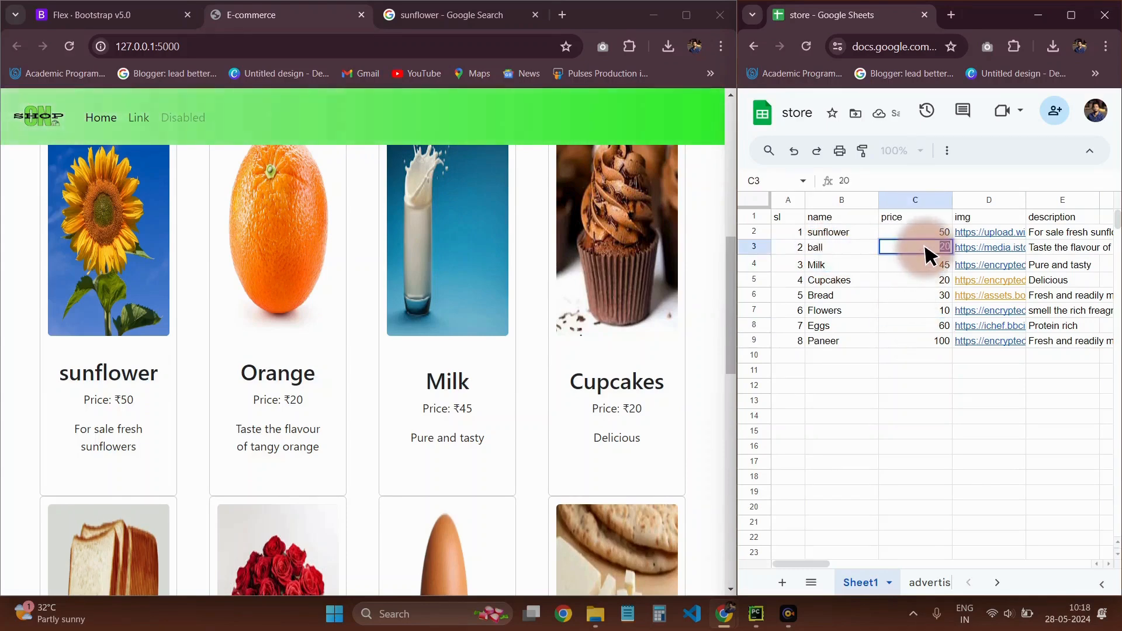
type("80")
key("Return")
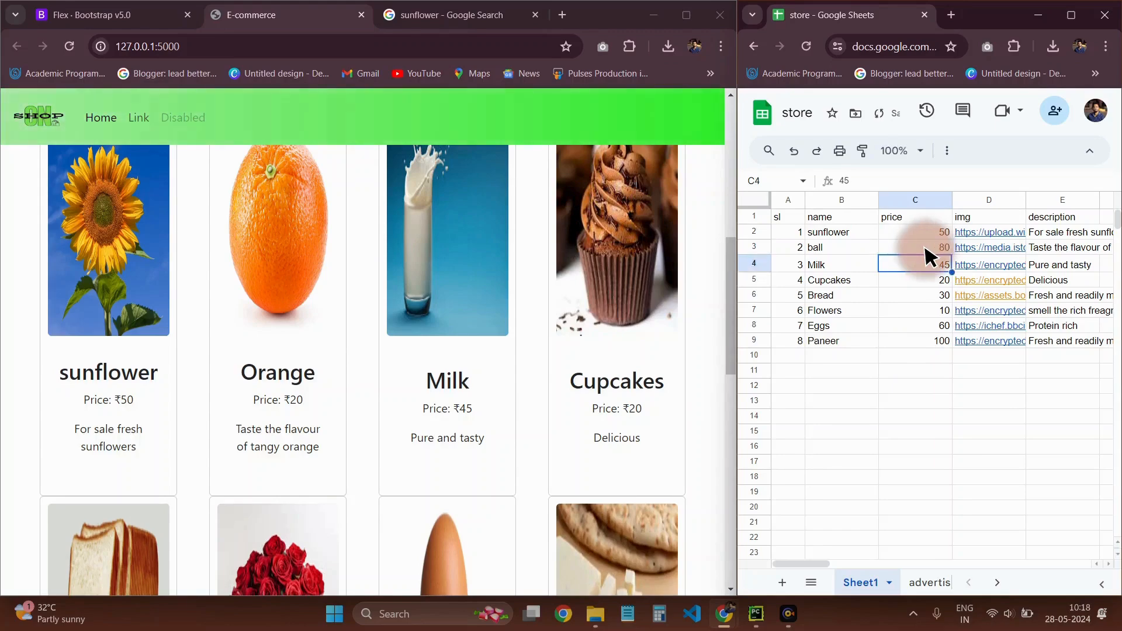
left_click(70, 47)
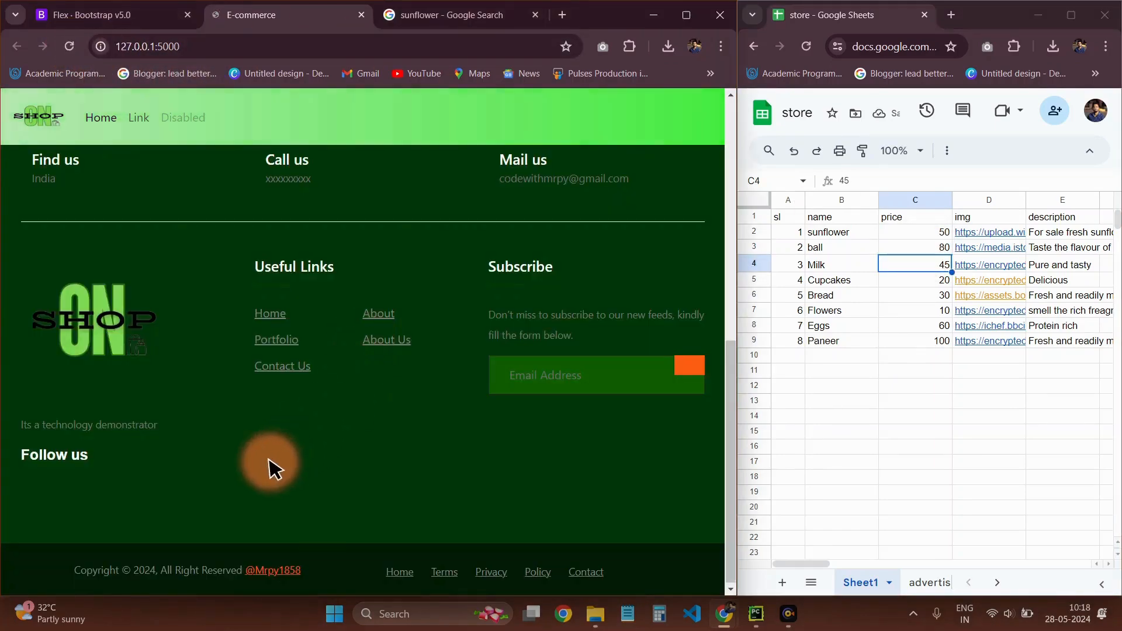
scroll(283, 421, "down", 9)
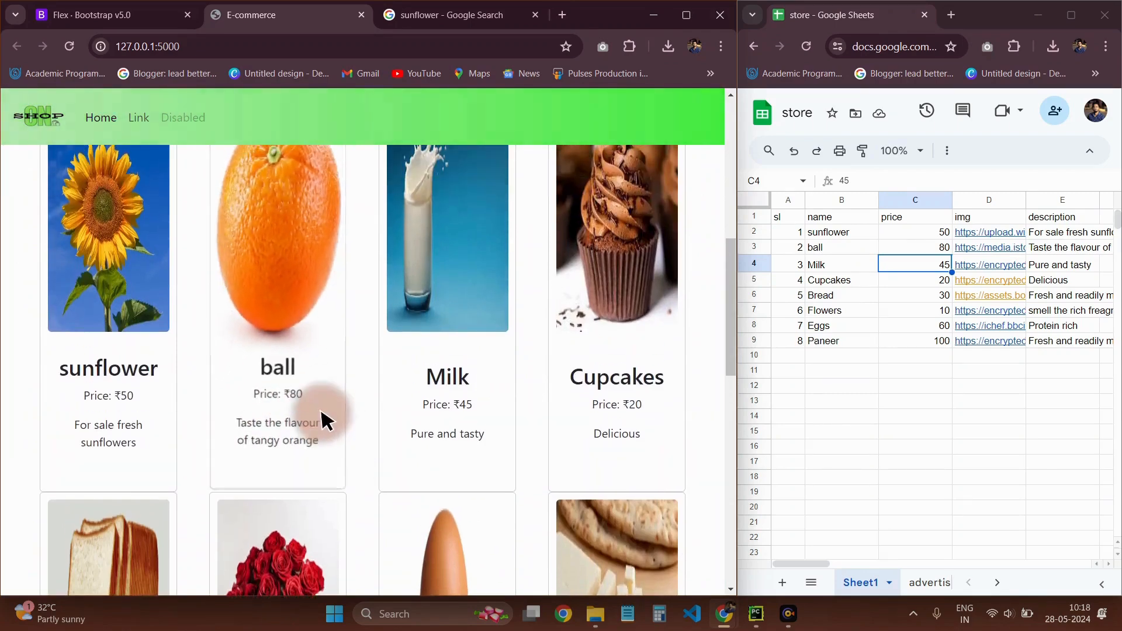
Search Google in a new browser tab for ball and show the image results
left_click(564, 15)
type("ball")
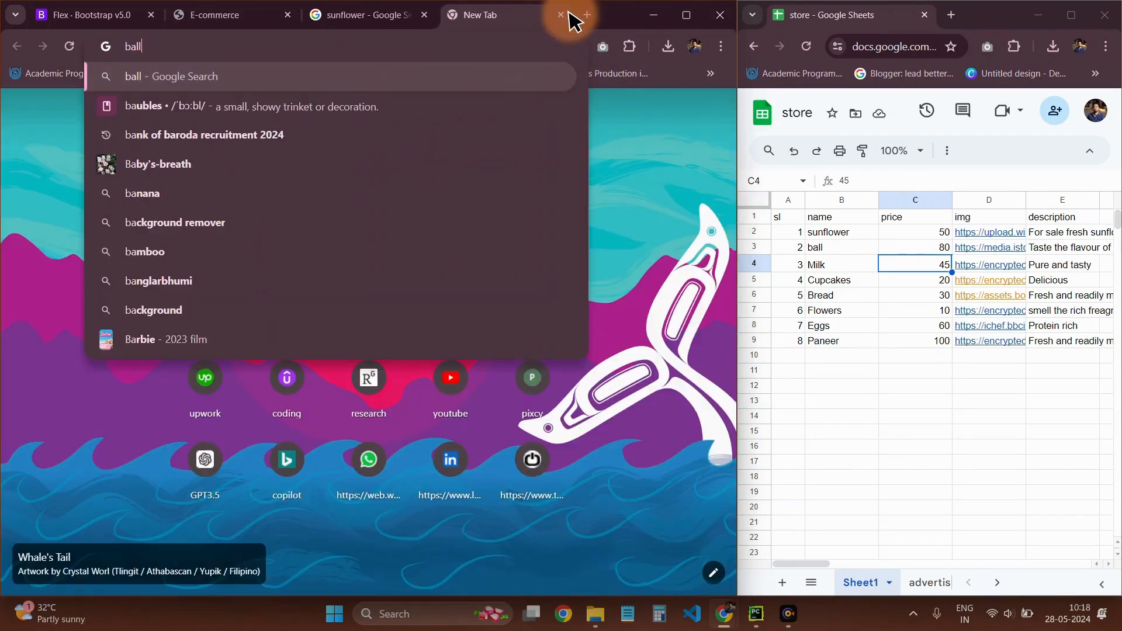
key("Return")
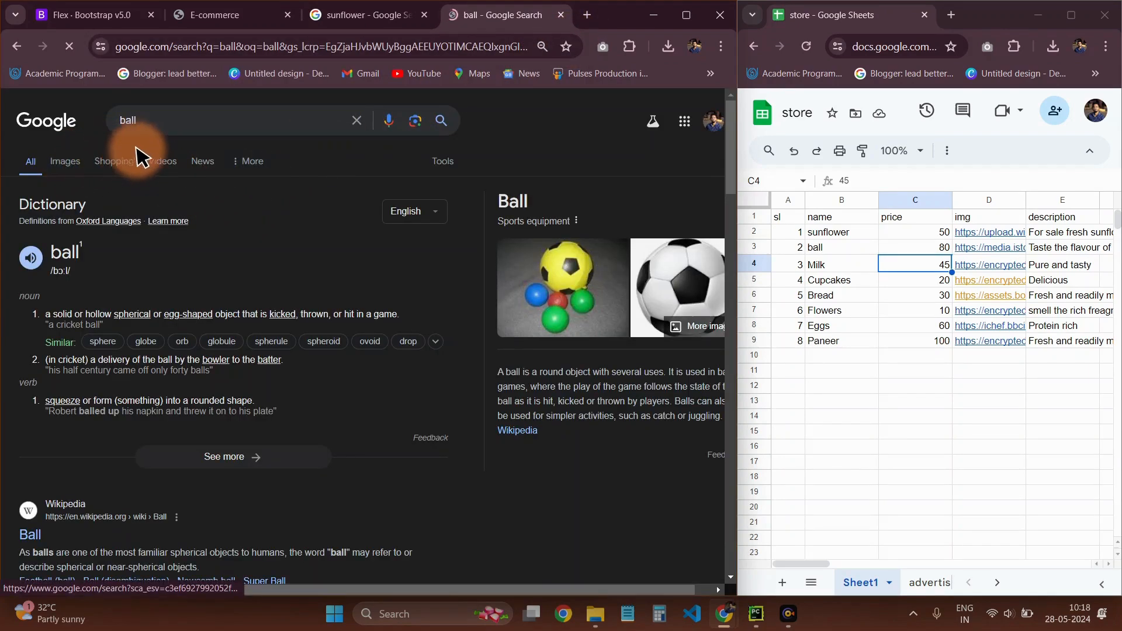
left_click(65, 164)
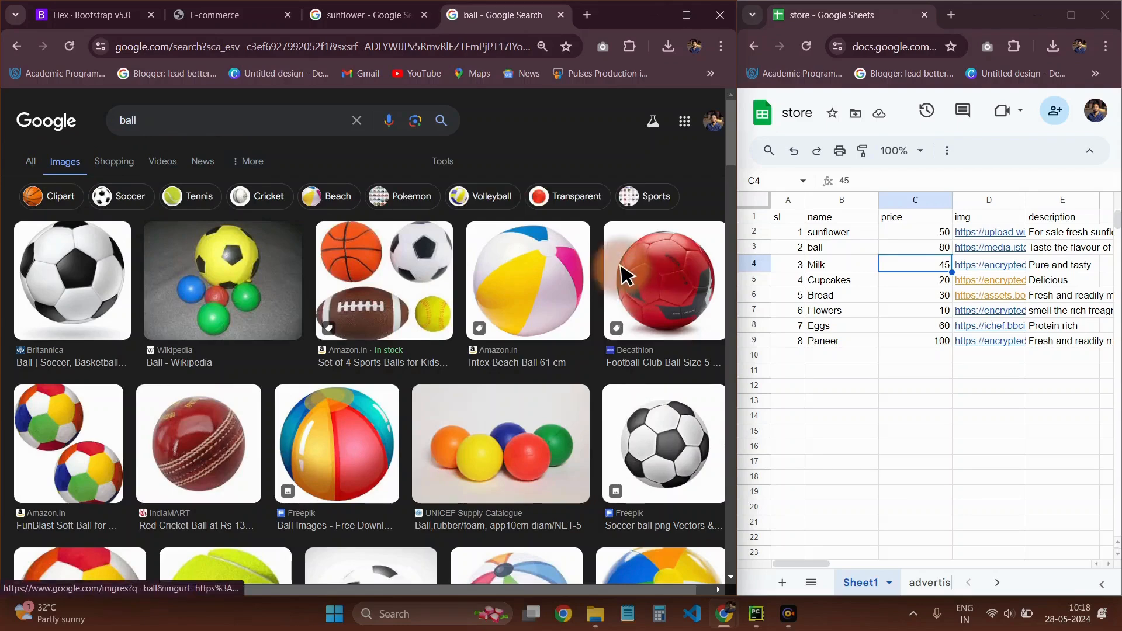
Open the red Decathlon football image result and copy its image address
left_click(653, 281)
right_click(563, 350)
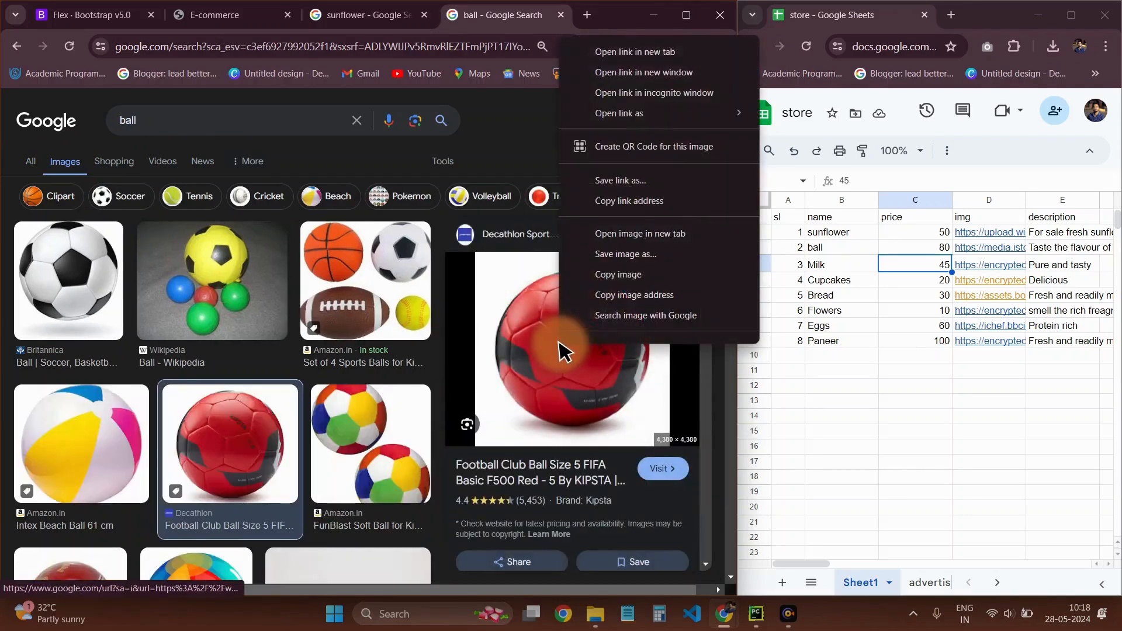
left_click(605, 295)
Replace the image link in cell D3 of the store sheet with the copied ball image address
left_click(946, 266)
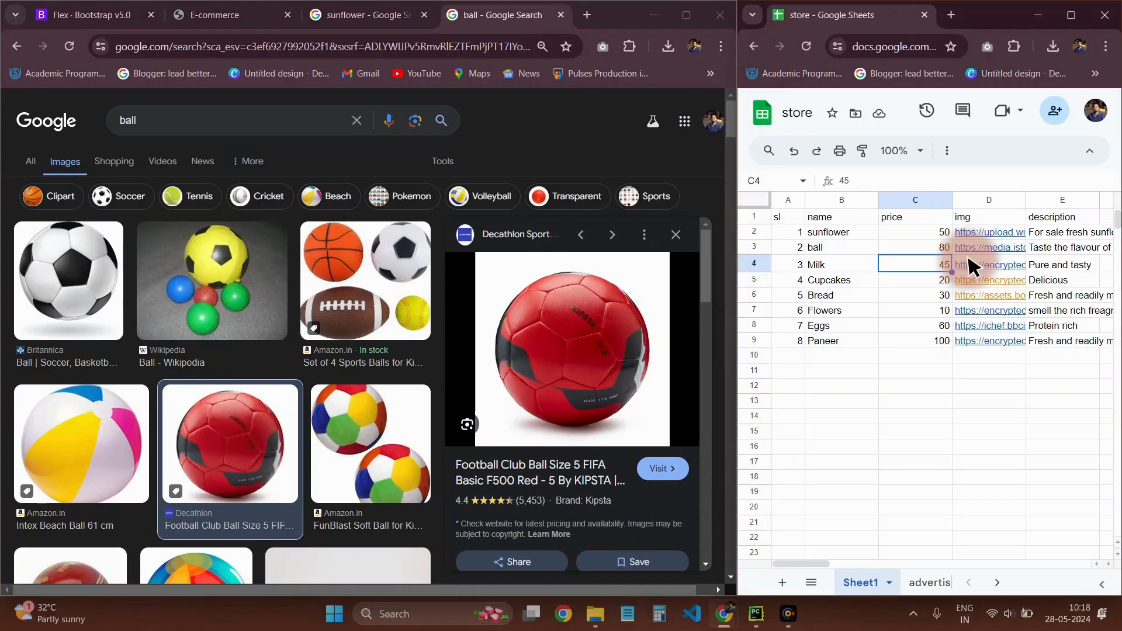
left_click(977, 250)
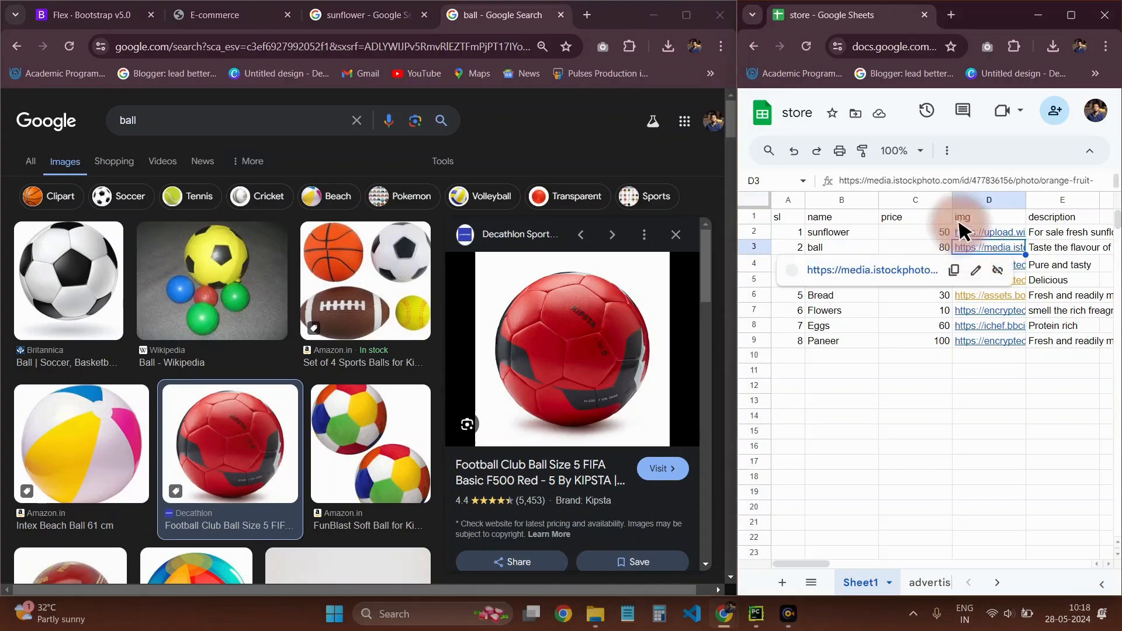
triple_click(959, 186)
key("ctrl+v")
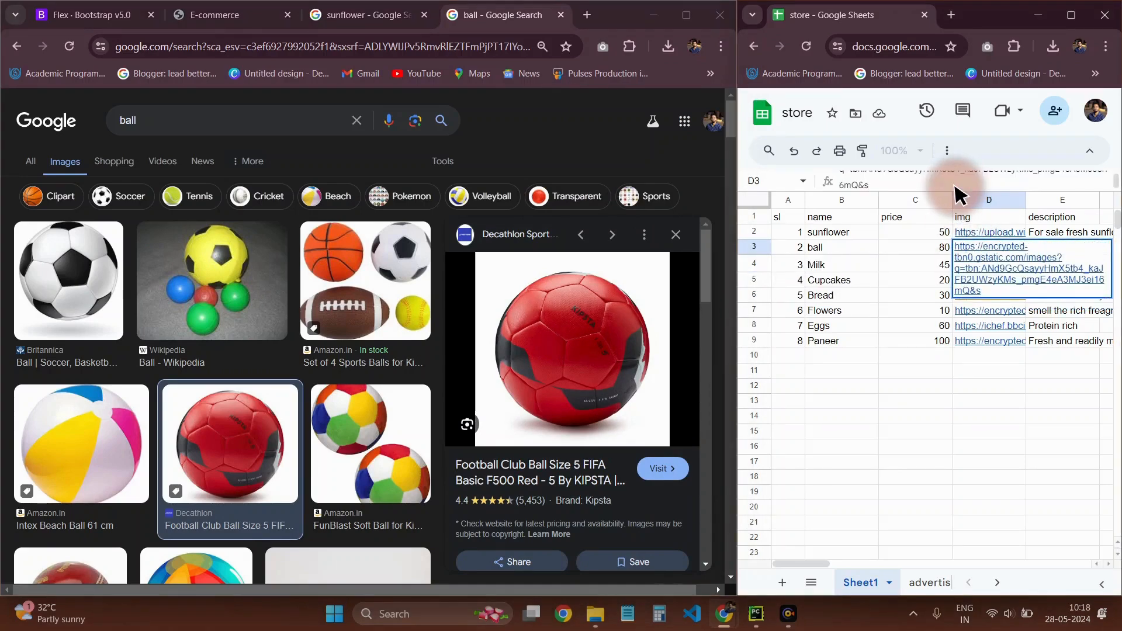
key("Return")
Return to the E-commerce page, reload it and examine the ball card and the other product cards against the sheet
left_click(213, 24)
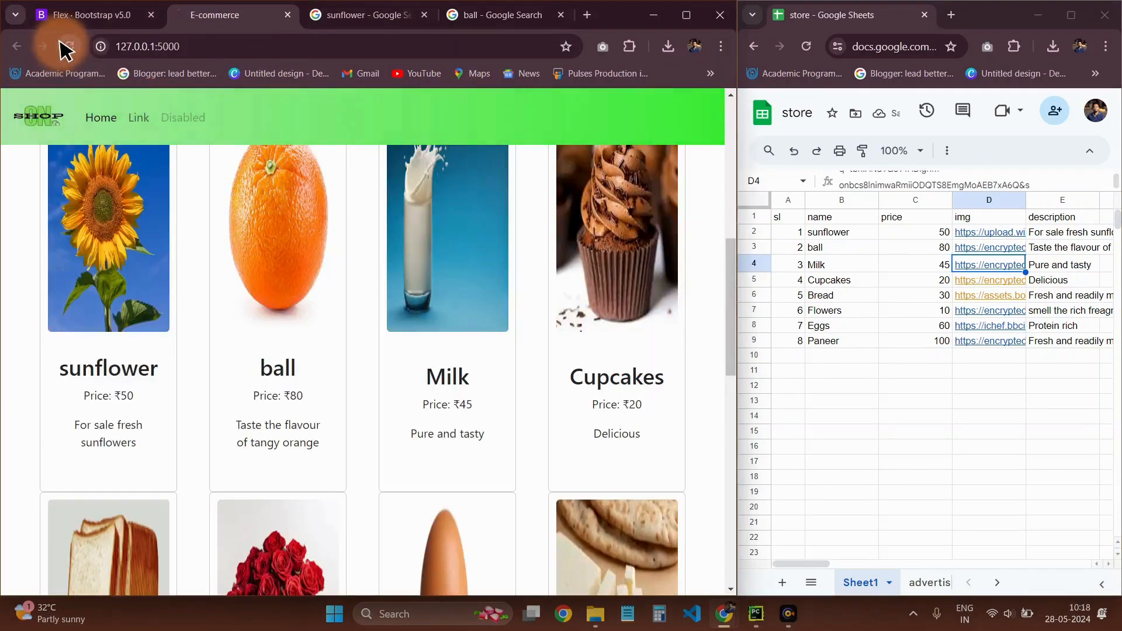
scroll(321, 303, "up", 5)
scroll(321, 303, "down", 1)
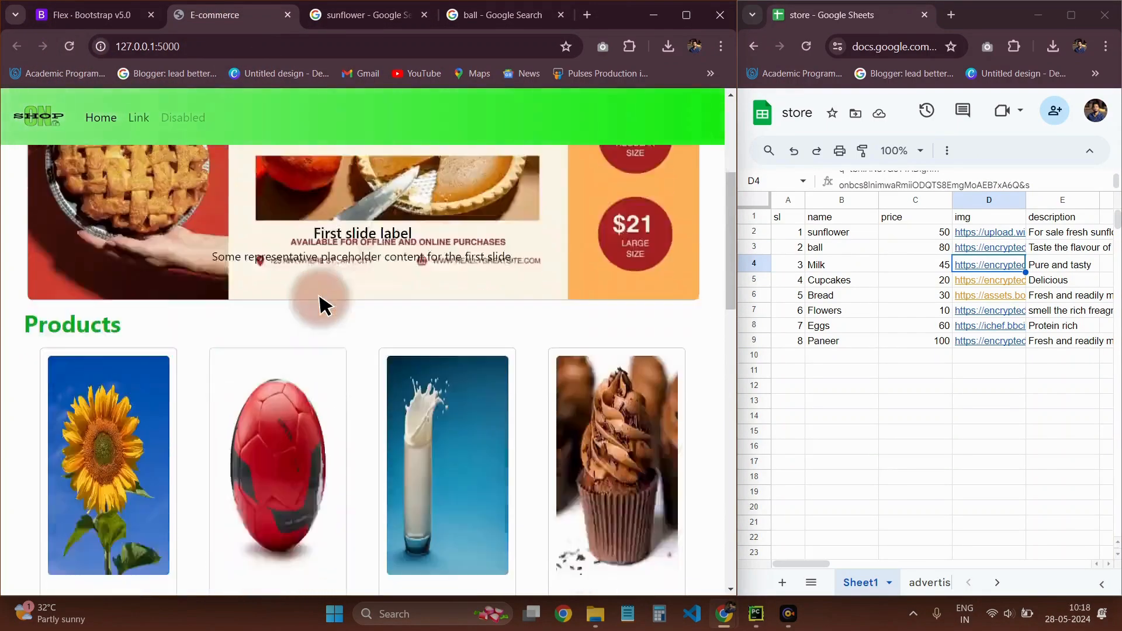
scroll(321, 303, "down", 4)
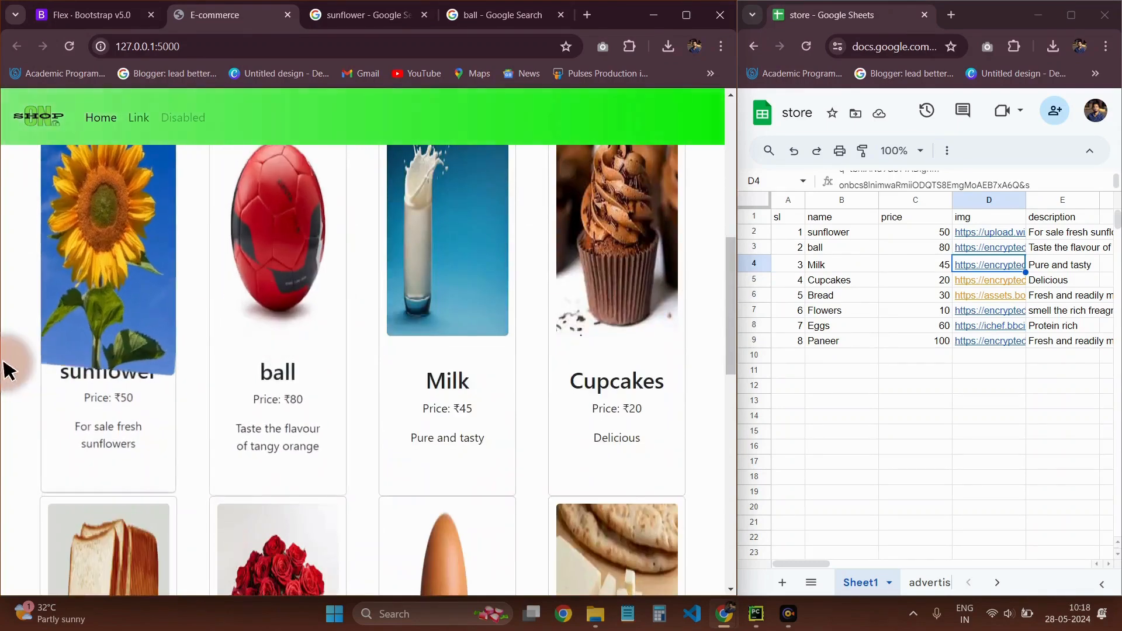
scroll(288, 374, "up", 1)
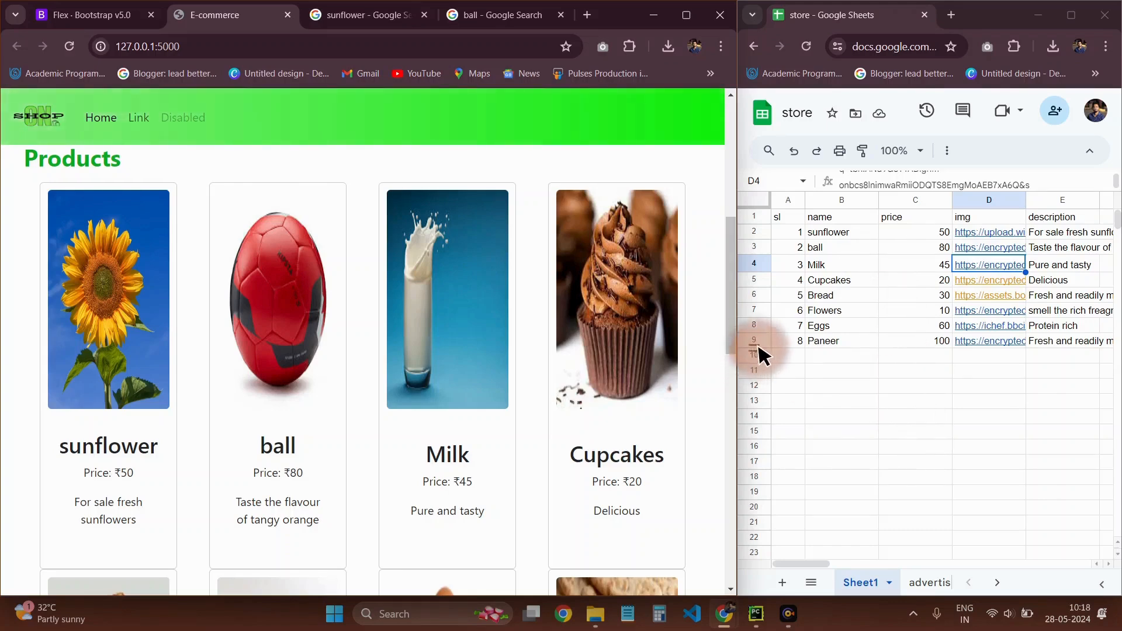
scroll(388, 468, "down", 9)
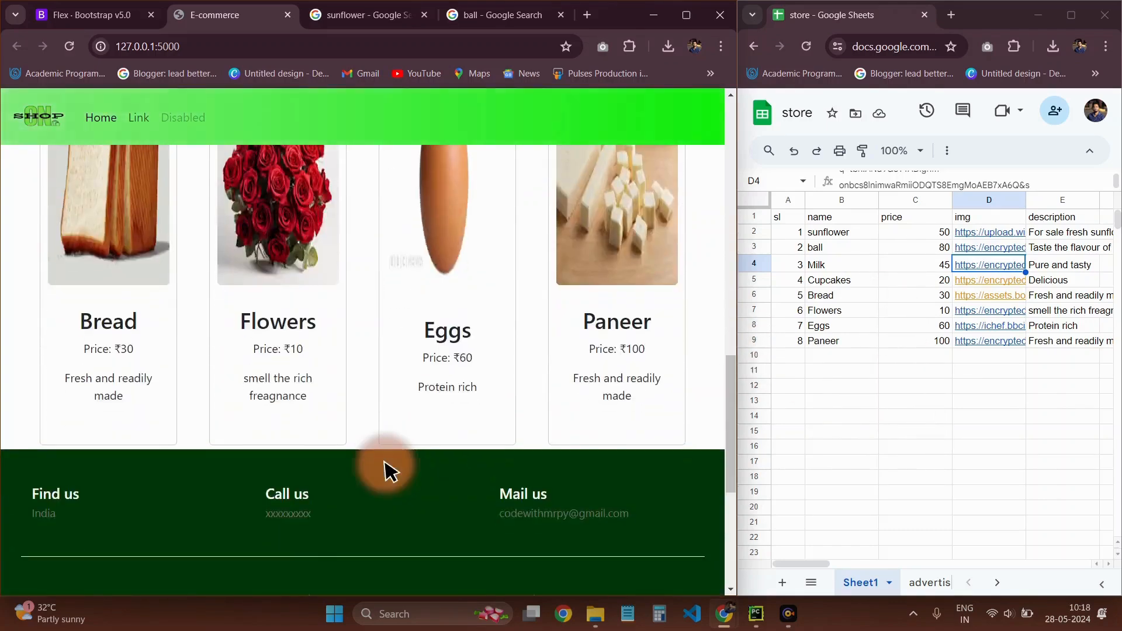
scroll(474, 401, "up", 3)
scroll(117, 326, "up", 2)
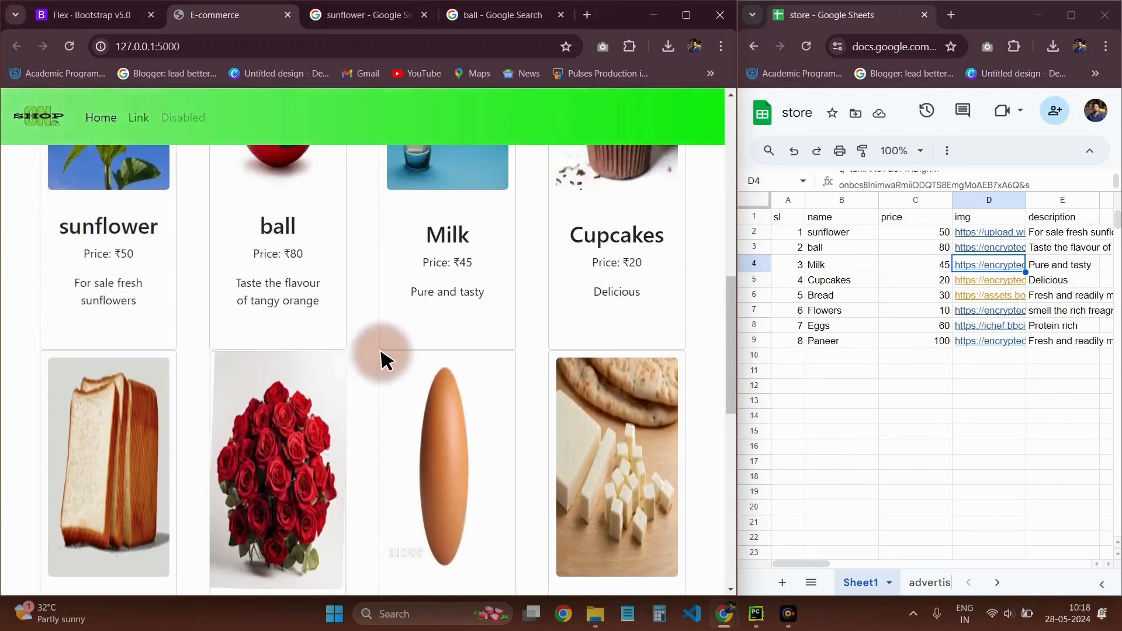
scroll(393, 359, "up", 3)
scroll(539, 416, "down", 4)
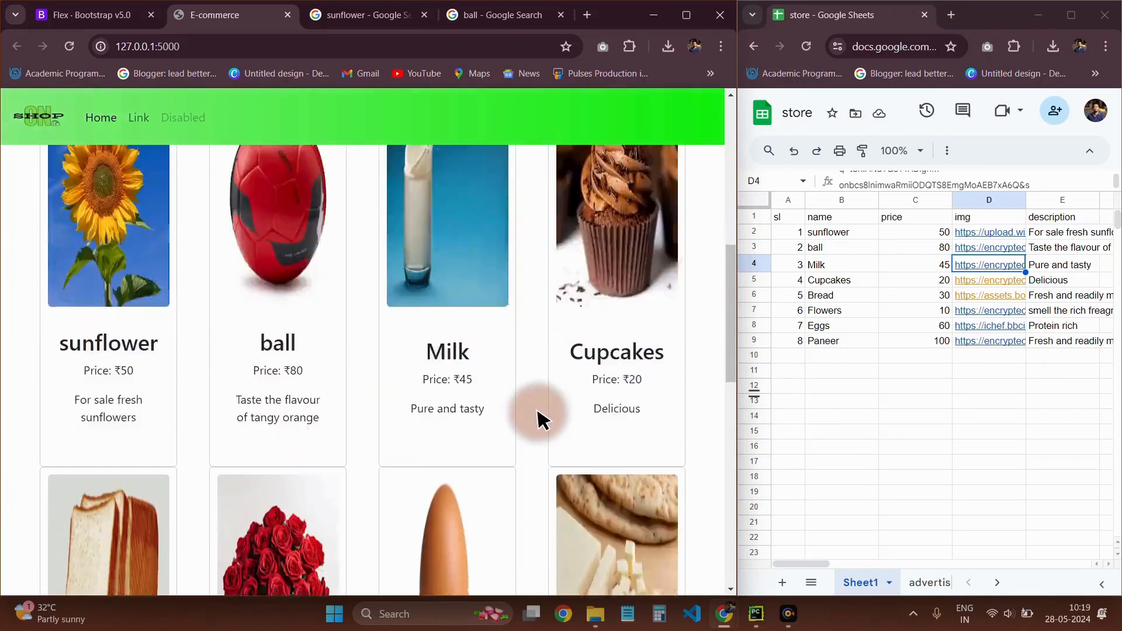
scroll(538, 415, "down", 1)
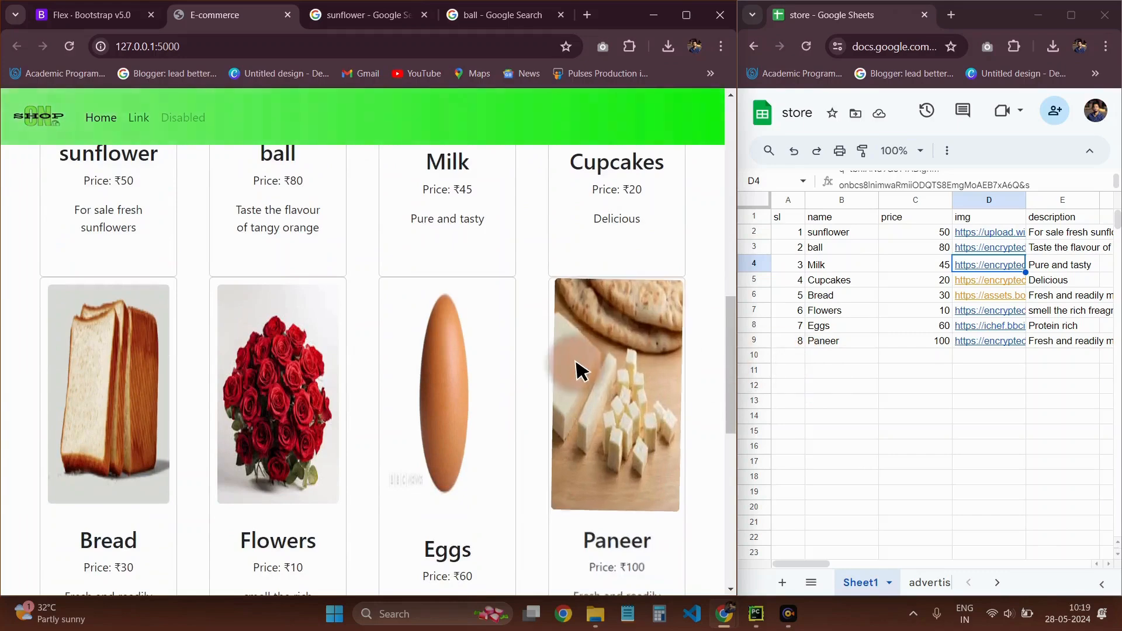
scroll(555, 366, "up", 3)
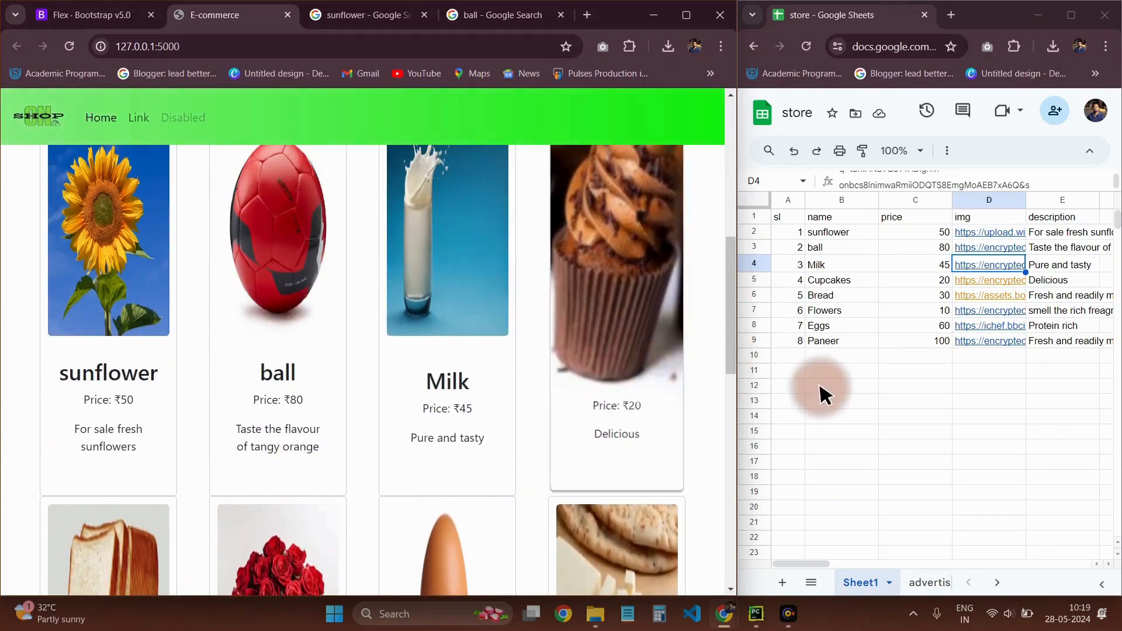
Add serial numbers 9 and 10 in rows 10 and 11 of the store sheet, naming the products RC plane and Iphone
left_click(789, 345)
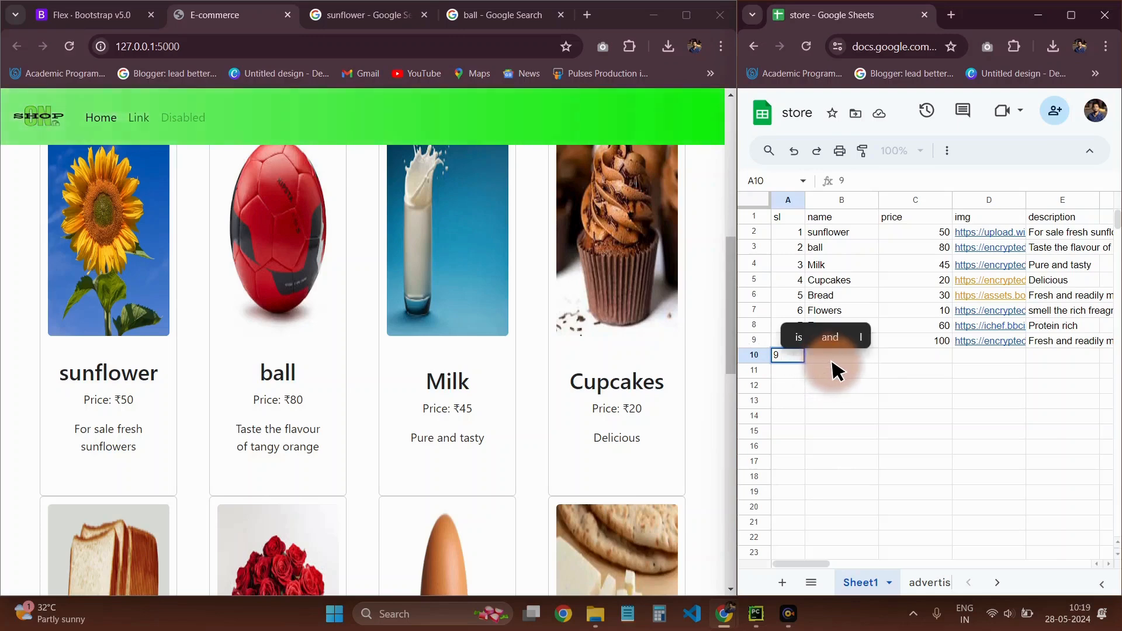
left_click(801, 354)
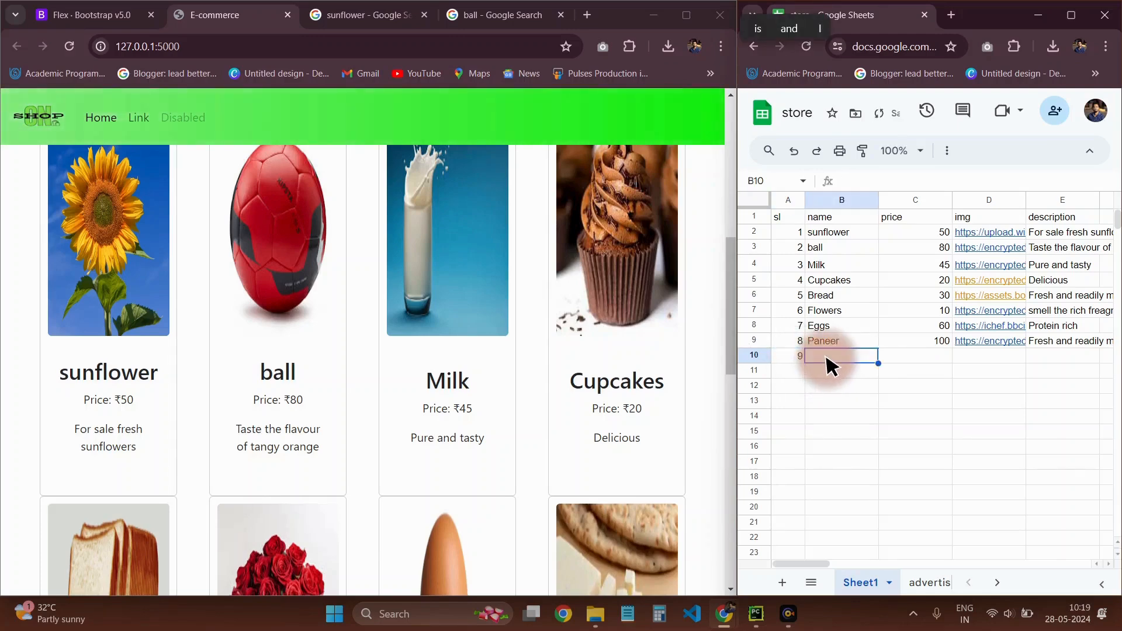
double_click(828, 359)
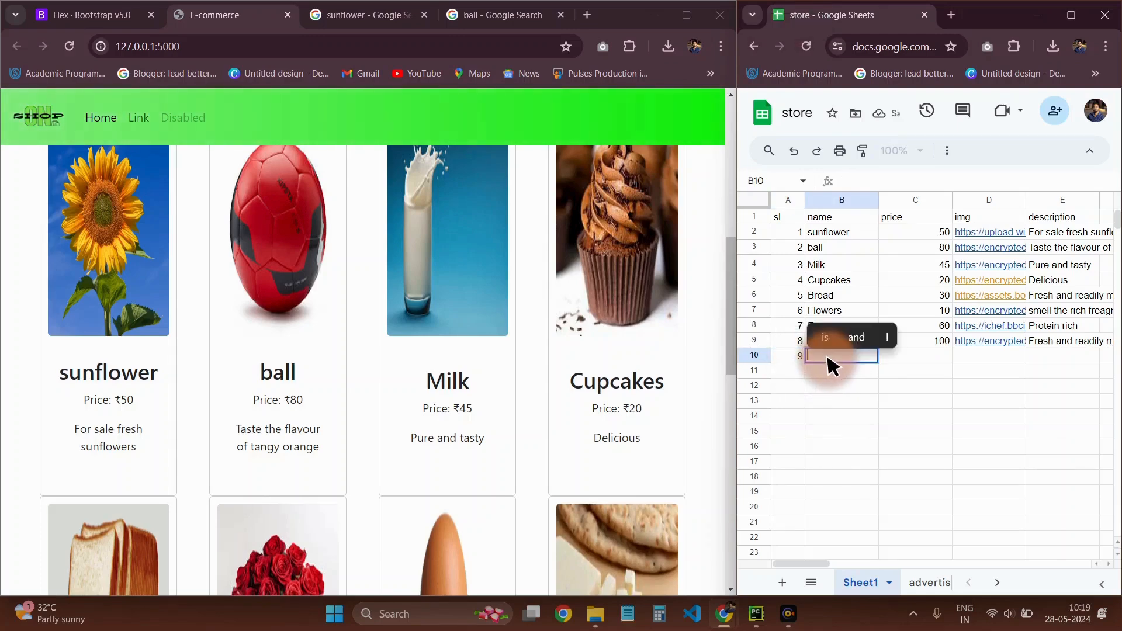
type("ri")
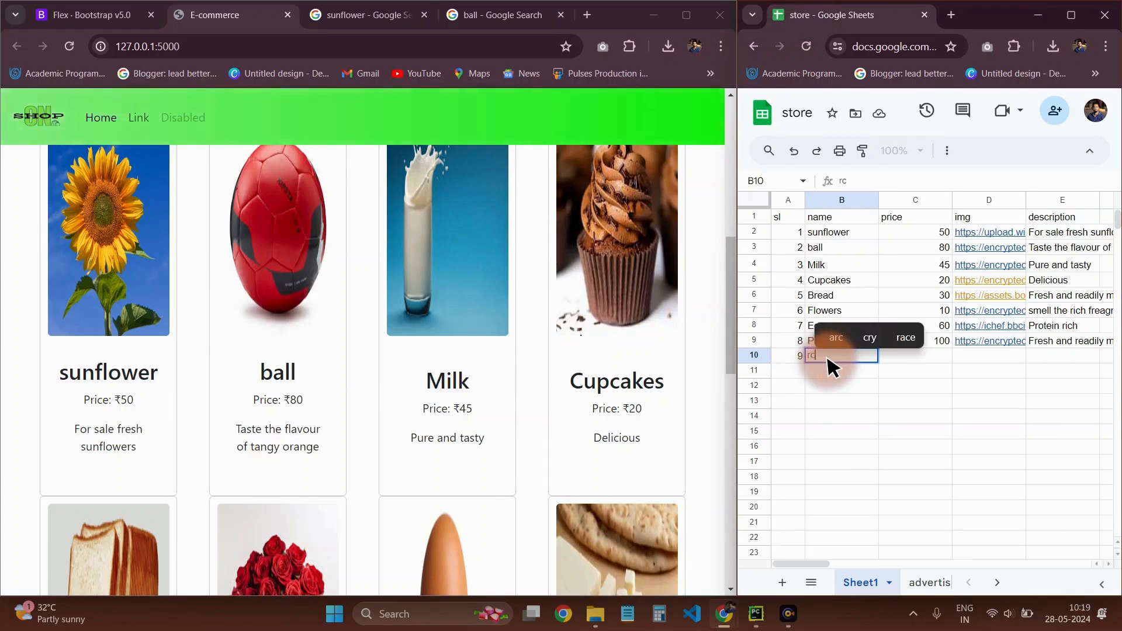
key("BackSpace")
key("BackSpace")
type("RC p")
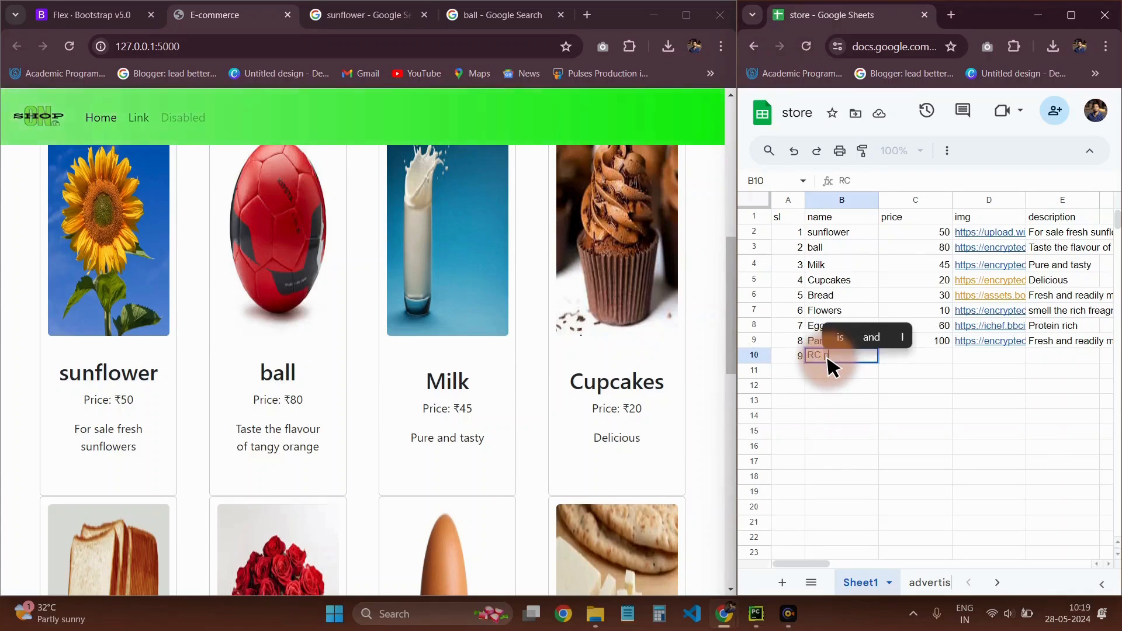
type("lane")
key("Return")
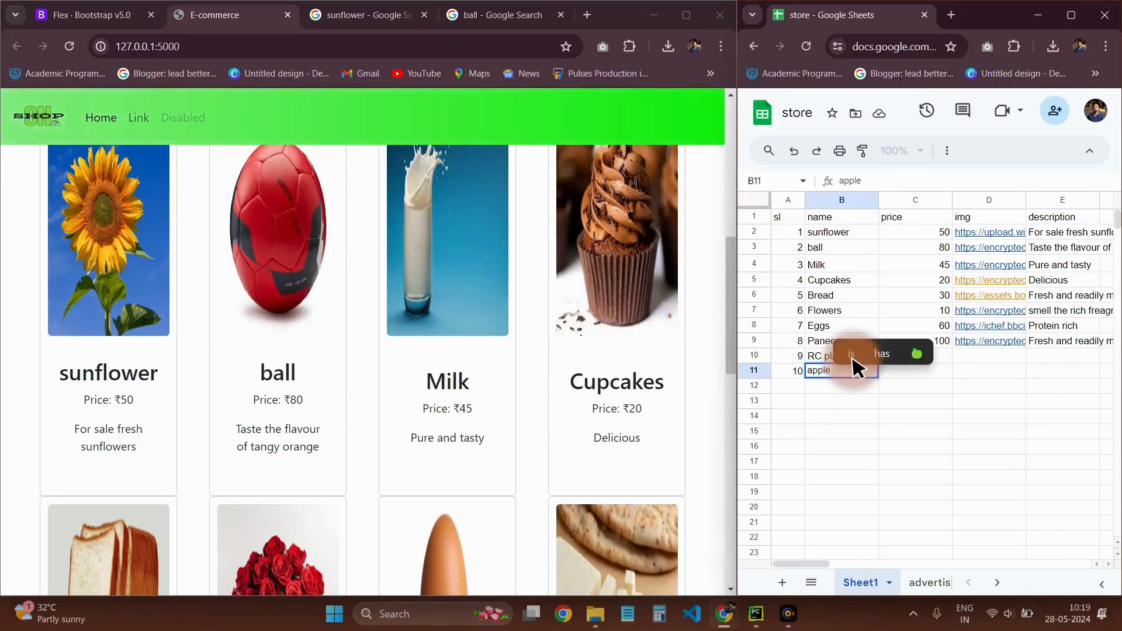
double_click(853, 369)
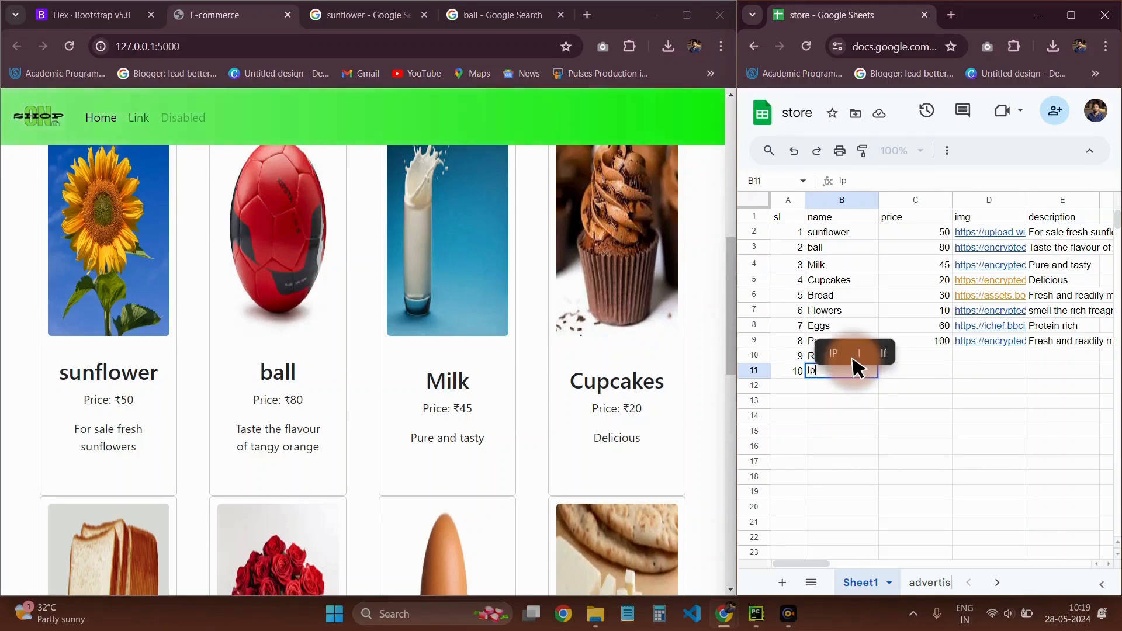
key("Return")
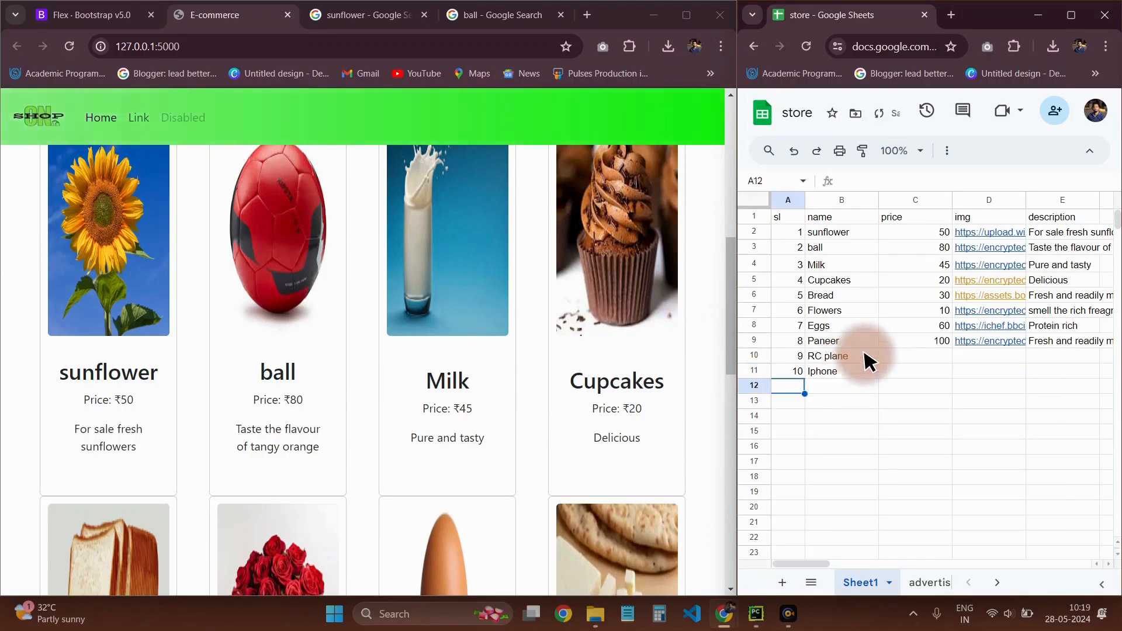
Set the RC plane's price to 1000 and the Iphone's price to 10000000 in the price column
left_click(938, 359)
type("1000")
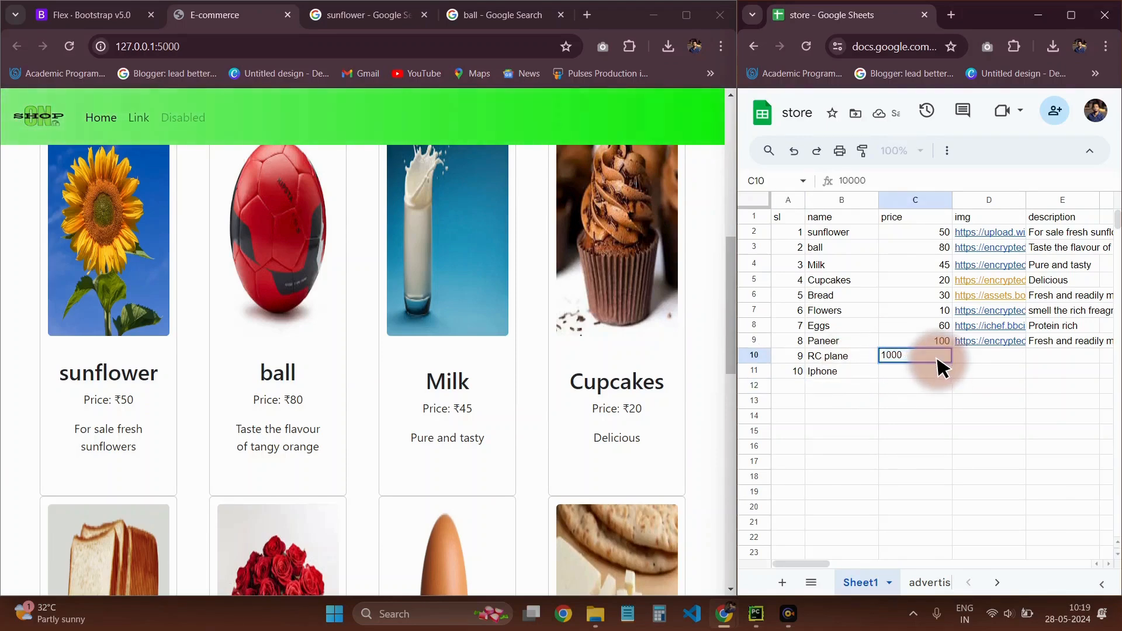
key("BackSpace")
left_click(925, 376)
type("10000000")
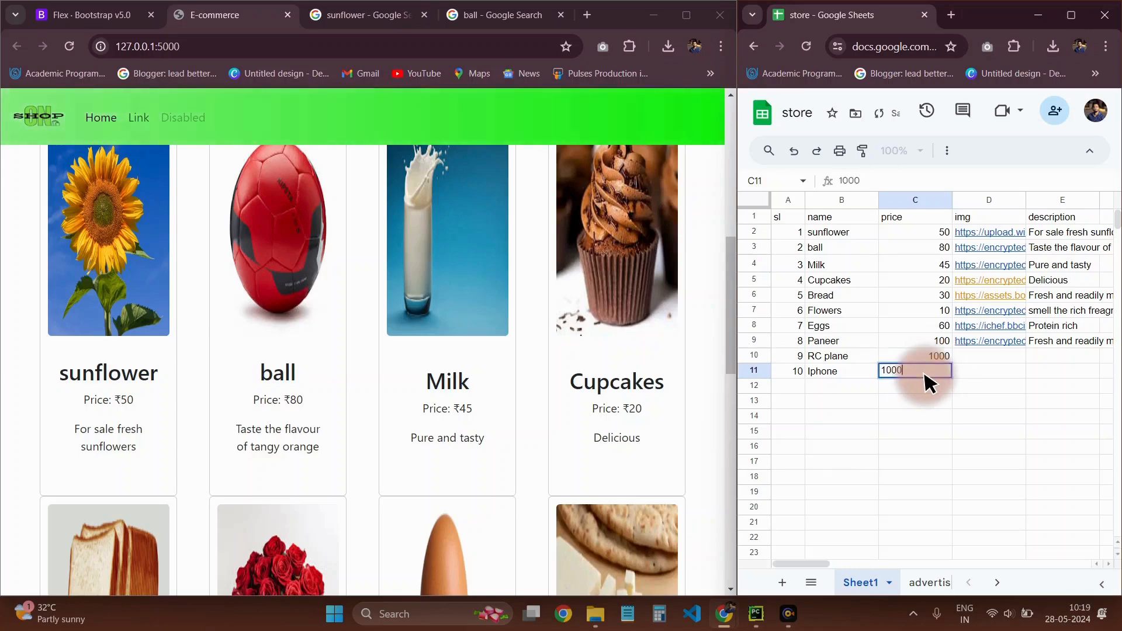
Search Google Images for rc plane in the tab holding the ball results
left_click(972, 358)
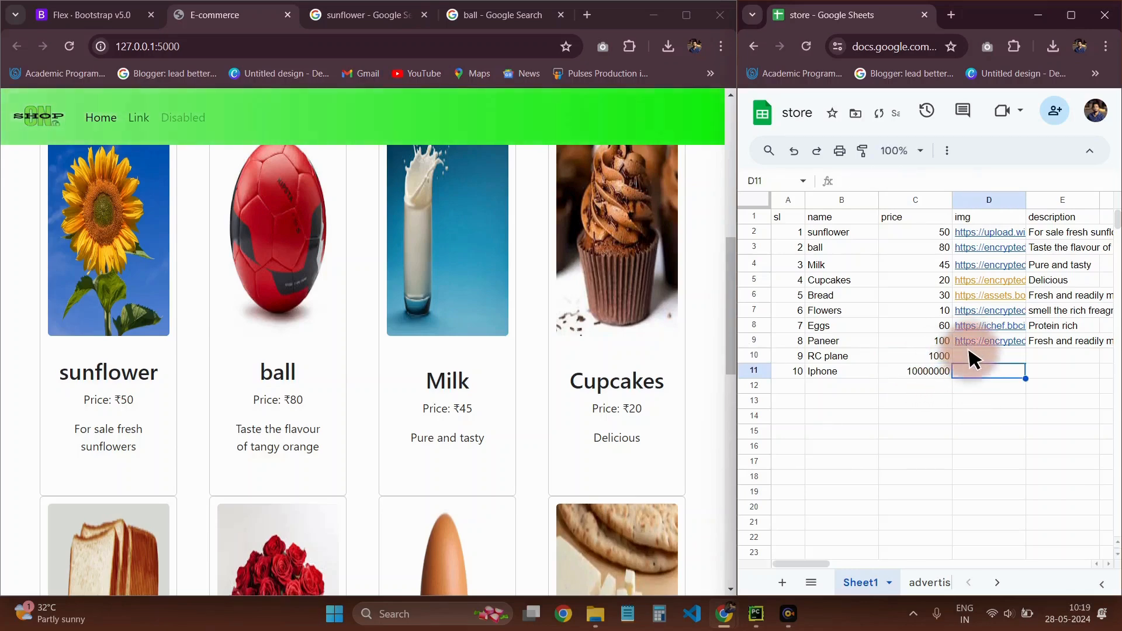
left_click(497, 14)
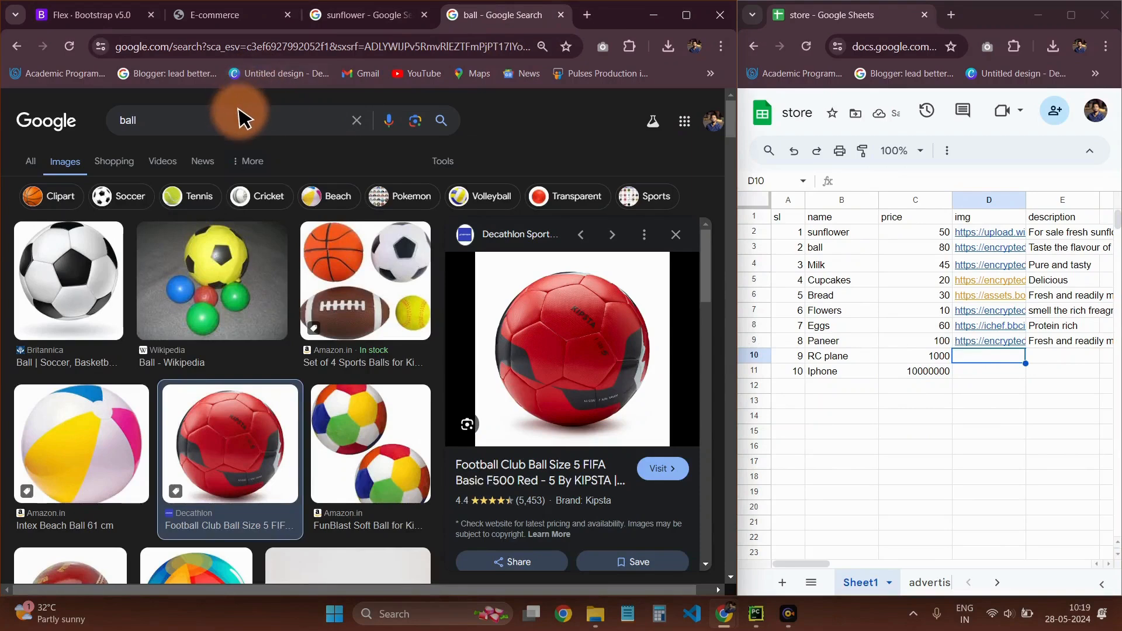
left_click(242, 115)
type("rc plane")
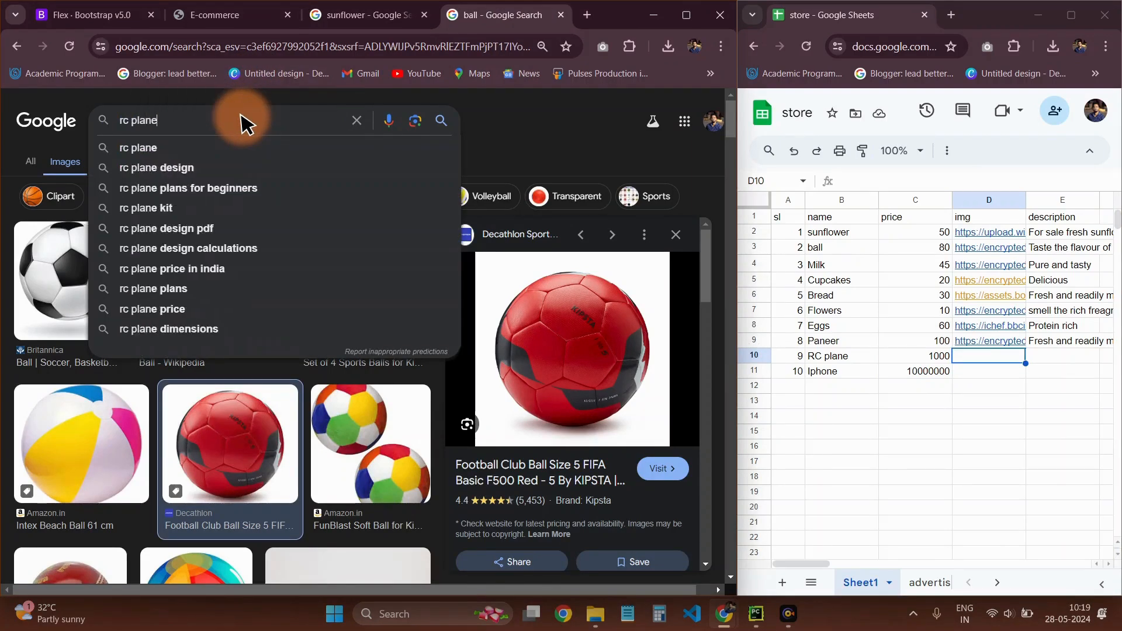
key("Return")
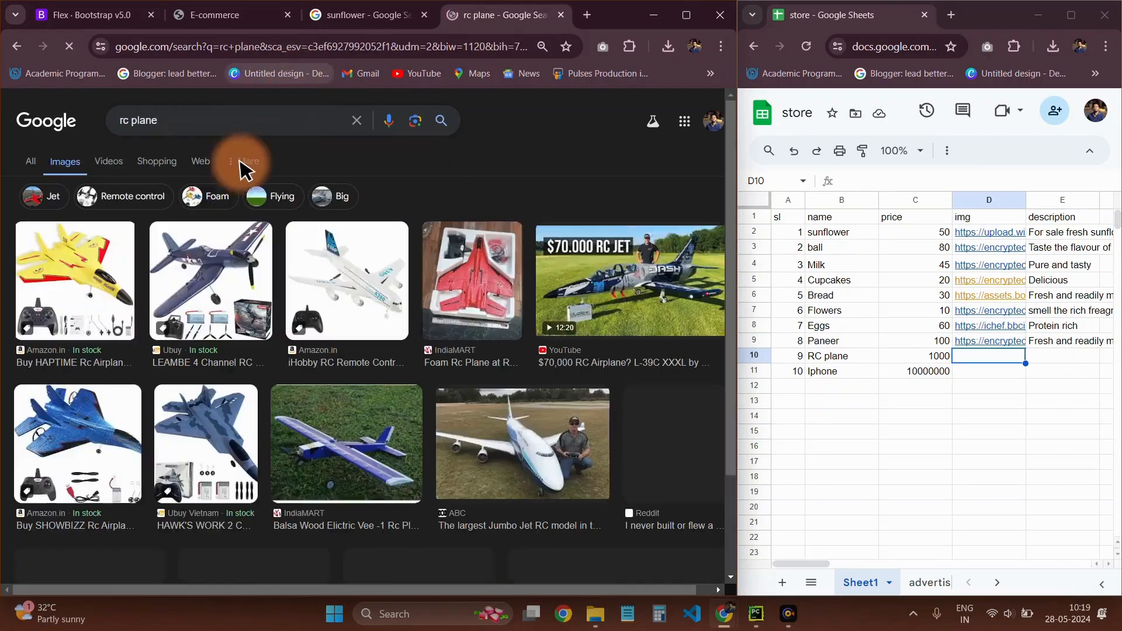
Open the yellow HAPTIME airplane image result from Amazon.in and copy its image address
left_click(132, 275)
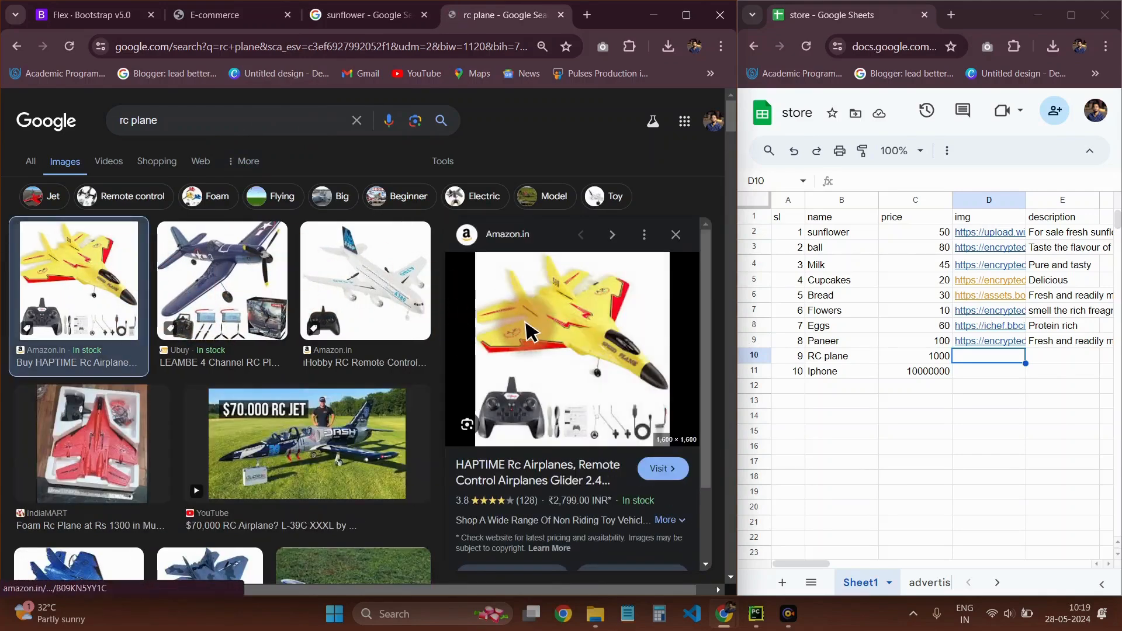
right_click(527, 324)
left_click(602, 309)
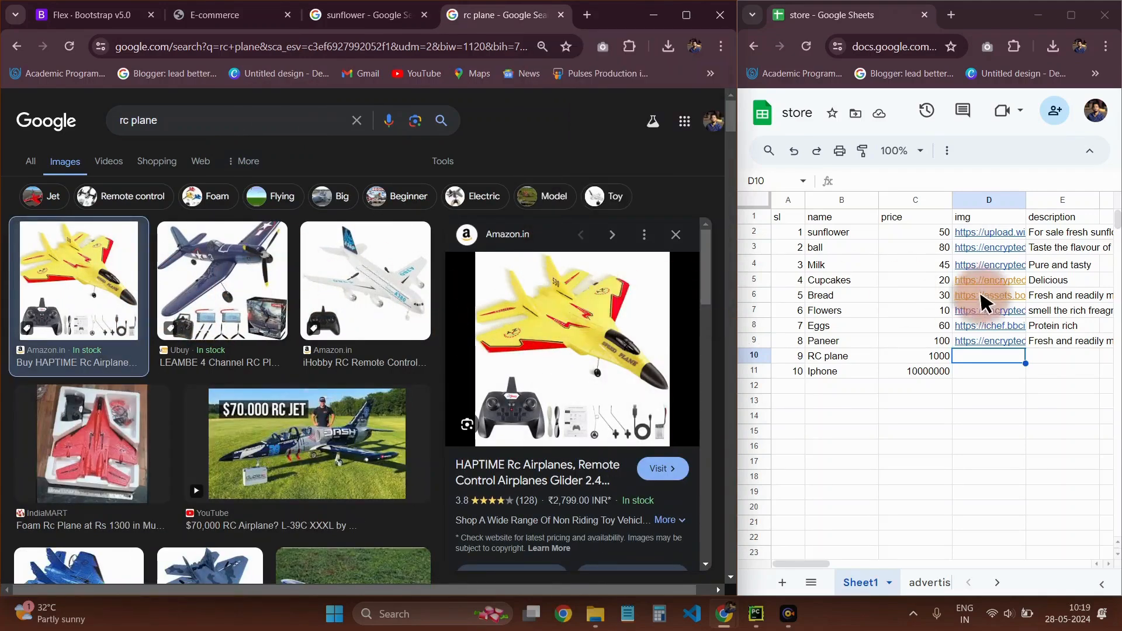
Paste the copied plane image address into cell D10 of the RC plane row
left_click(988, 356)
key("ctrl+v")
left_click(973, 402)
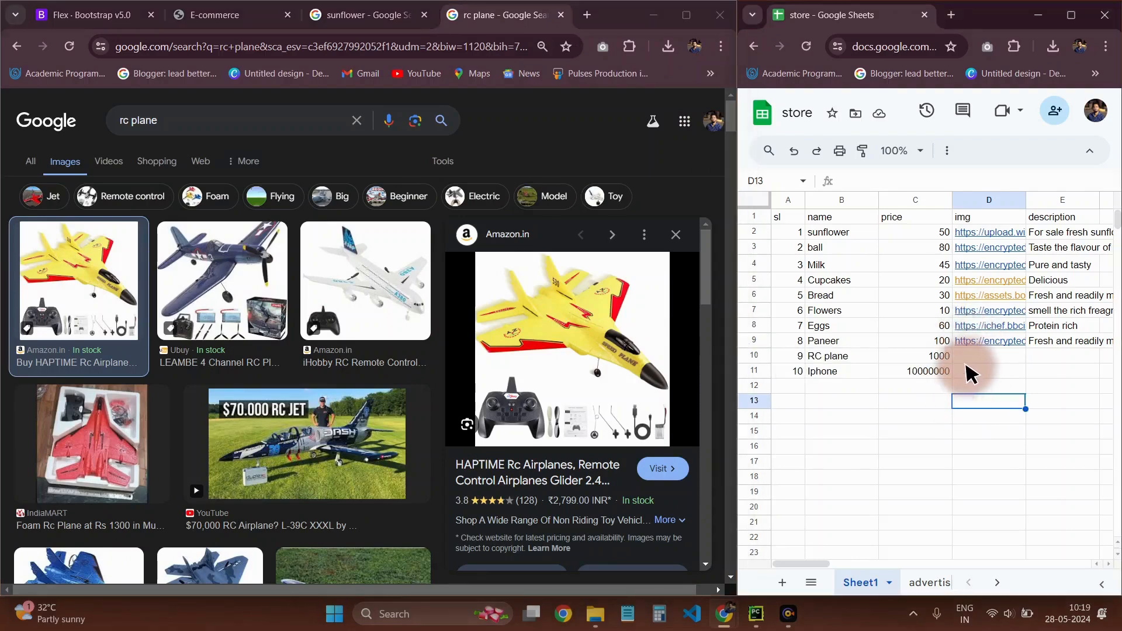
key("ctrl+v")
left_click(993, 461)
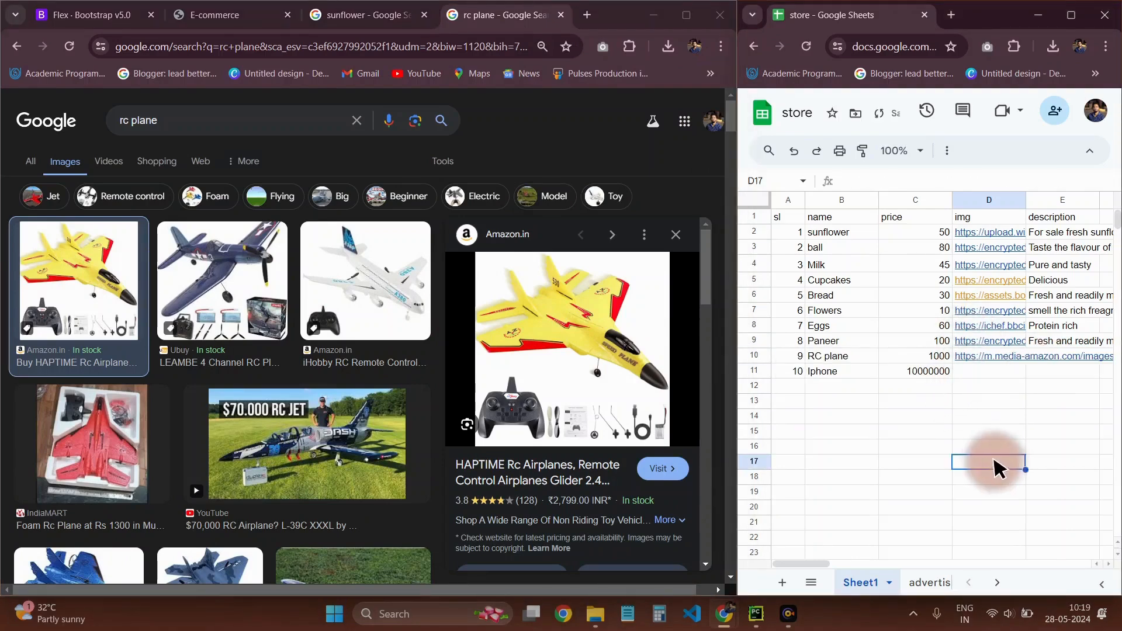
Enter the description "fore sale rc plne" in cell E10 for the RC plane
left_click(1046, 372)
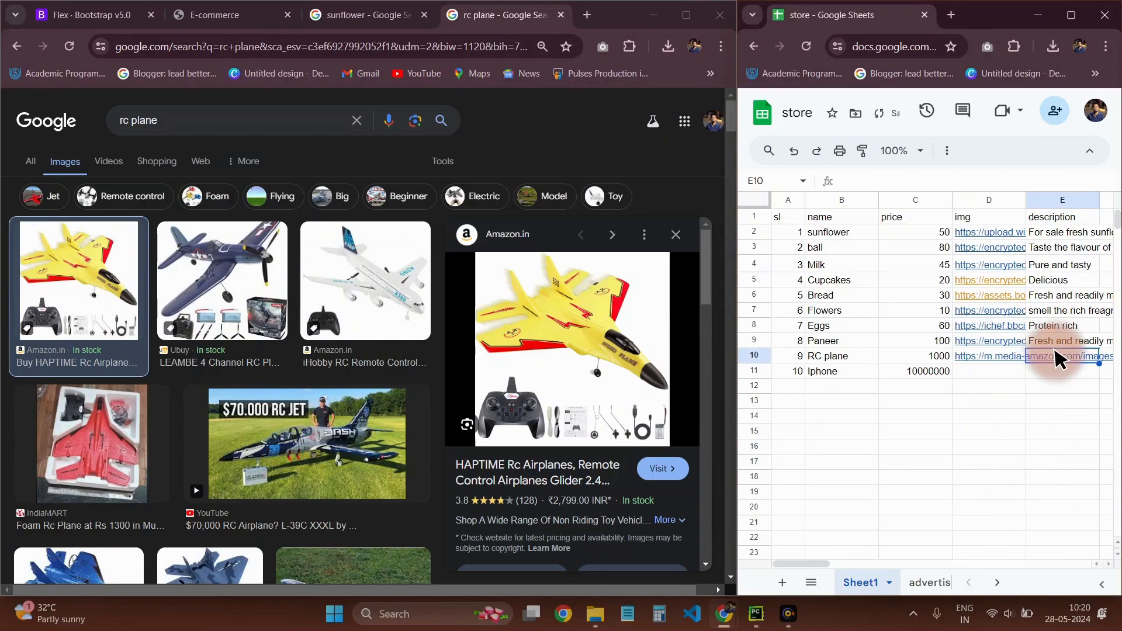
left_click(1056, 358)
type("fore sa")
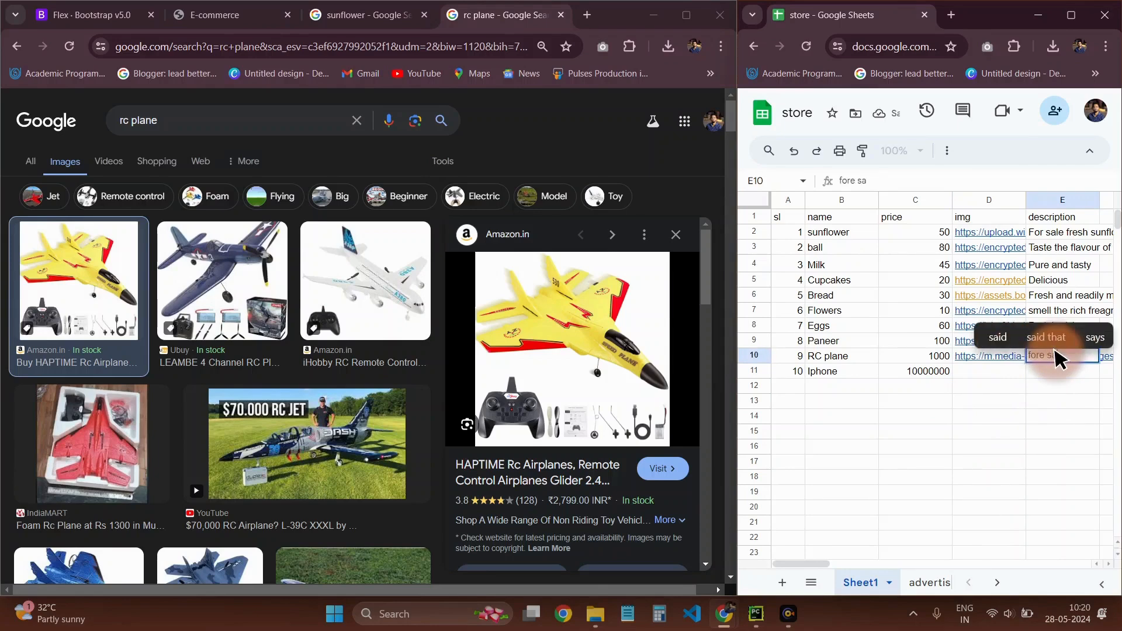
type("le rc")
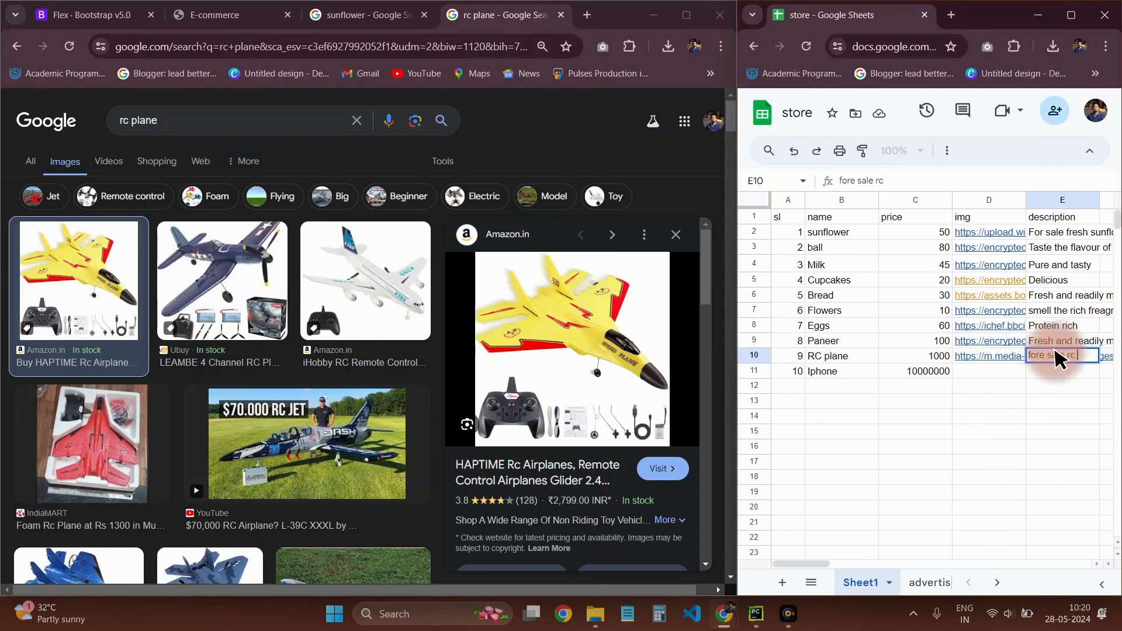
type(" plne")
Replace the rc plane image search with a Google Images search for "i phine", leaving the Iphone's image cell D11 ready for input
left_click(222, 16)
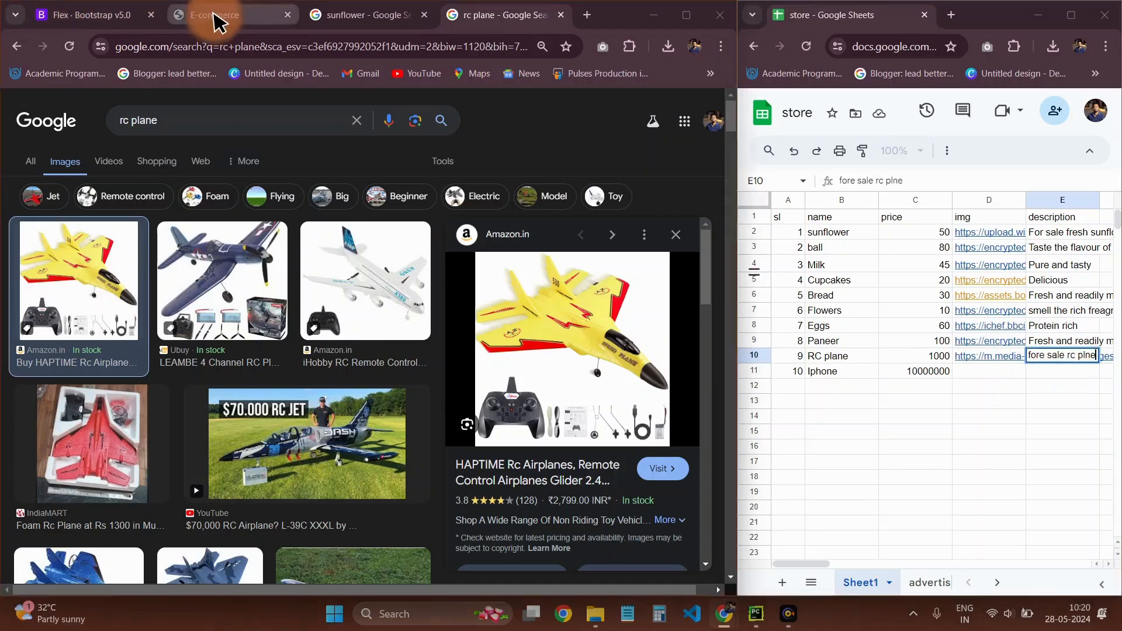
left_click(991, 374)
double_click(992, 377)
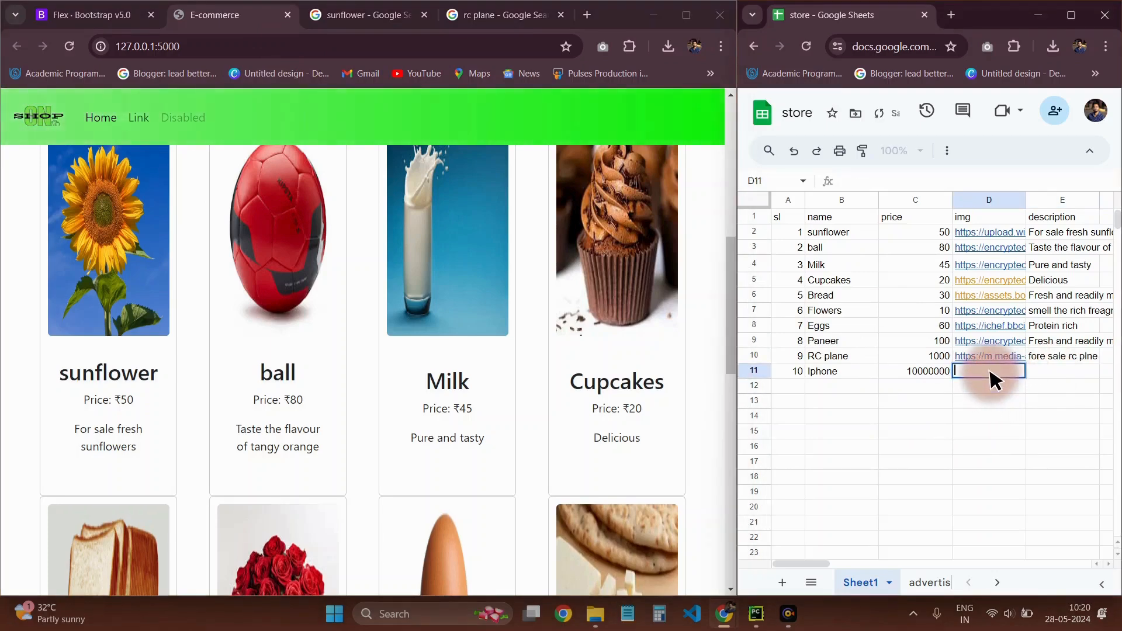
left_click(519, 15)
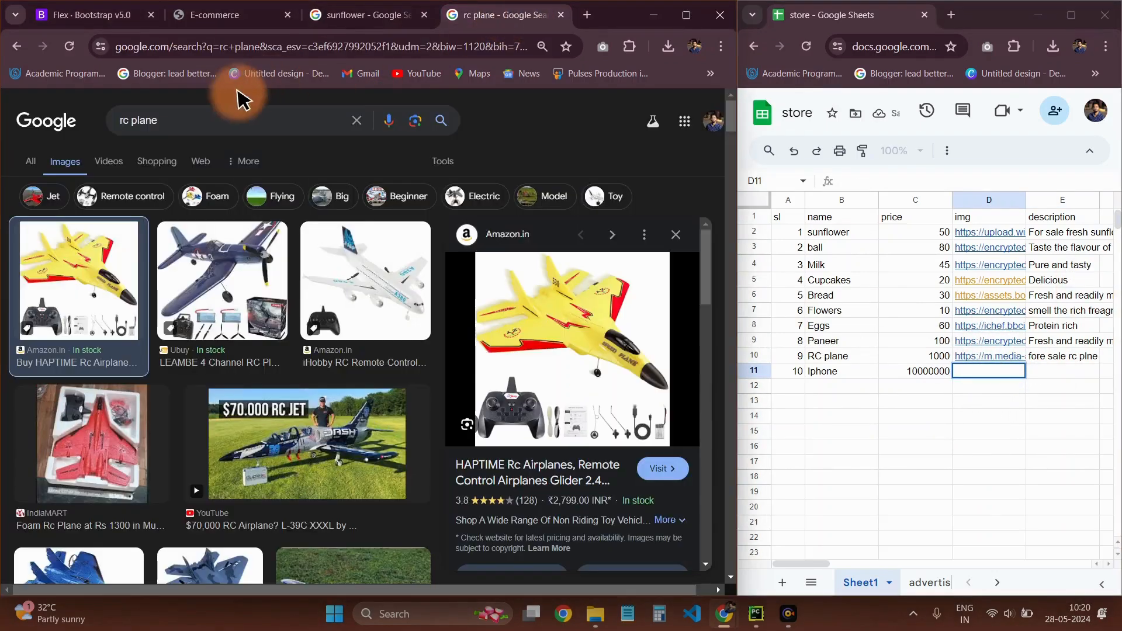
double_click(174, 120)
type("i phine")
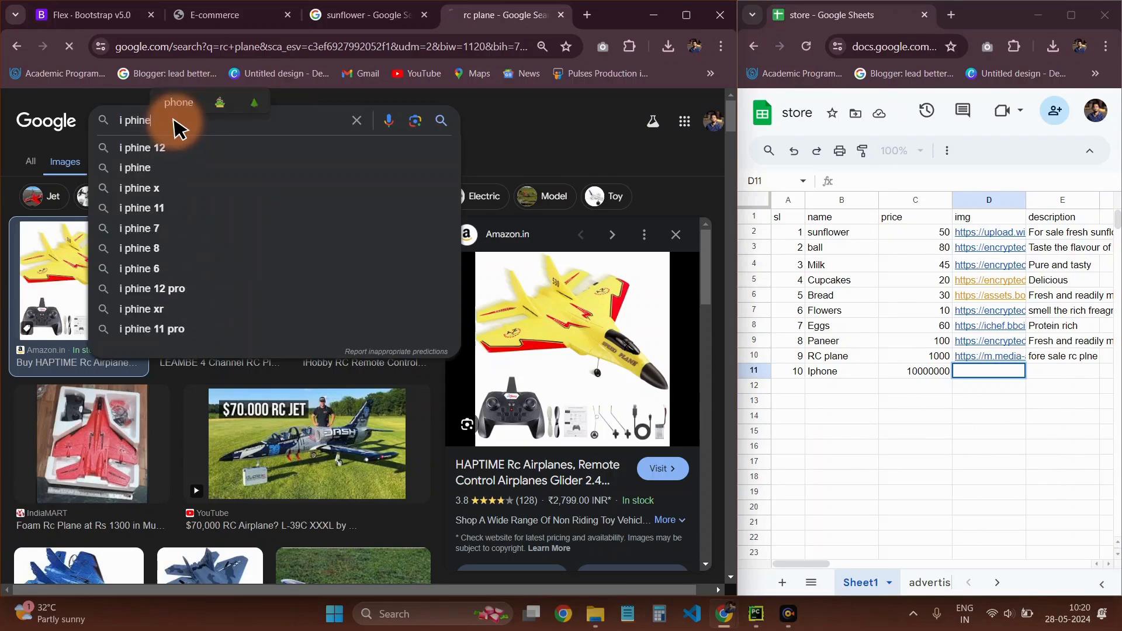
key("Return")
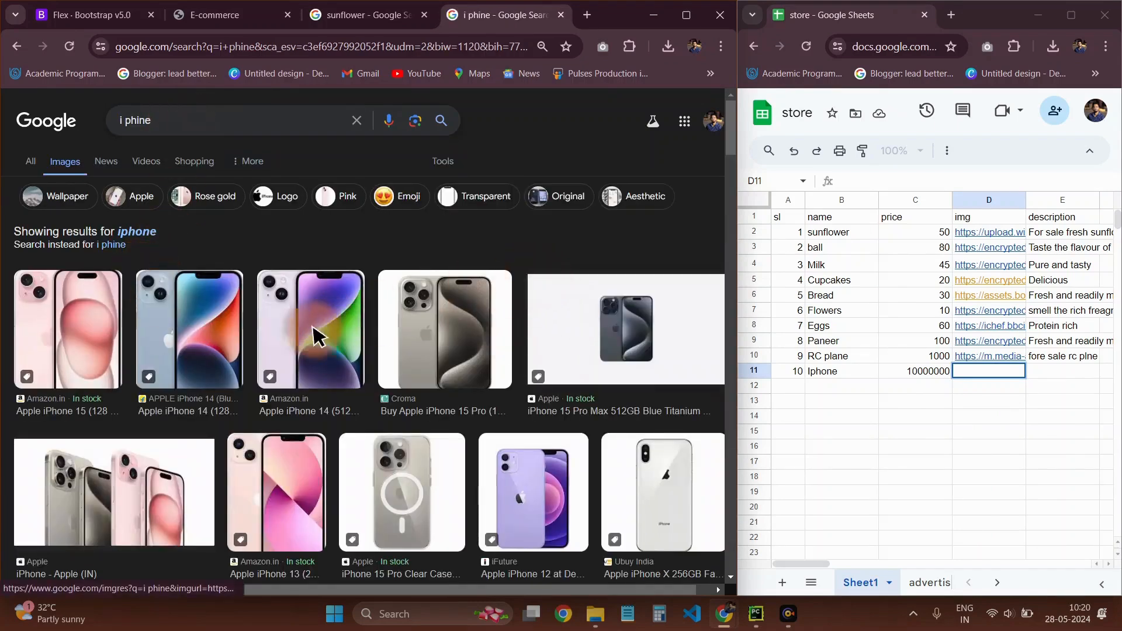
Open the Apple iPhone 15 Pro Max Blue Titanium image result and copy its image address
left_click(584, 346)
left_click(608, 337)
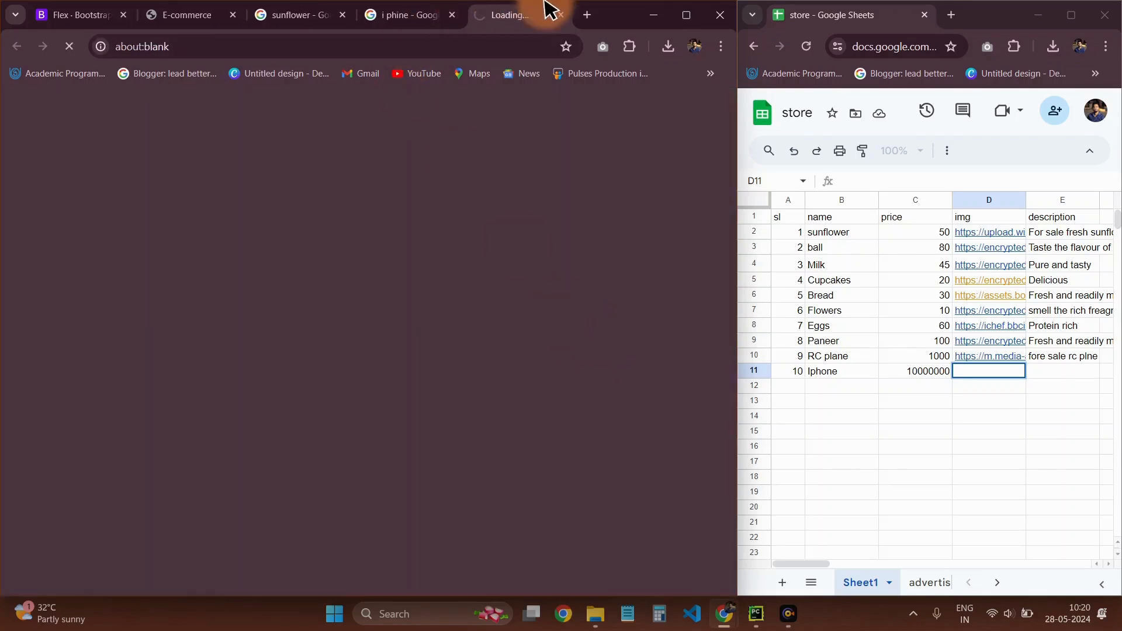
left_click(563, 16)
right_click(578, 351)
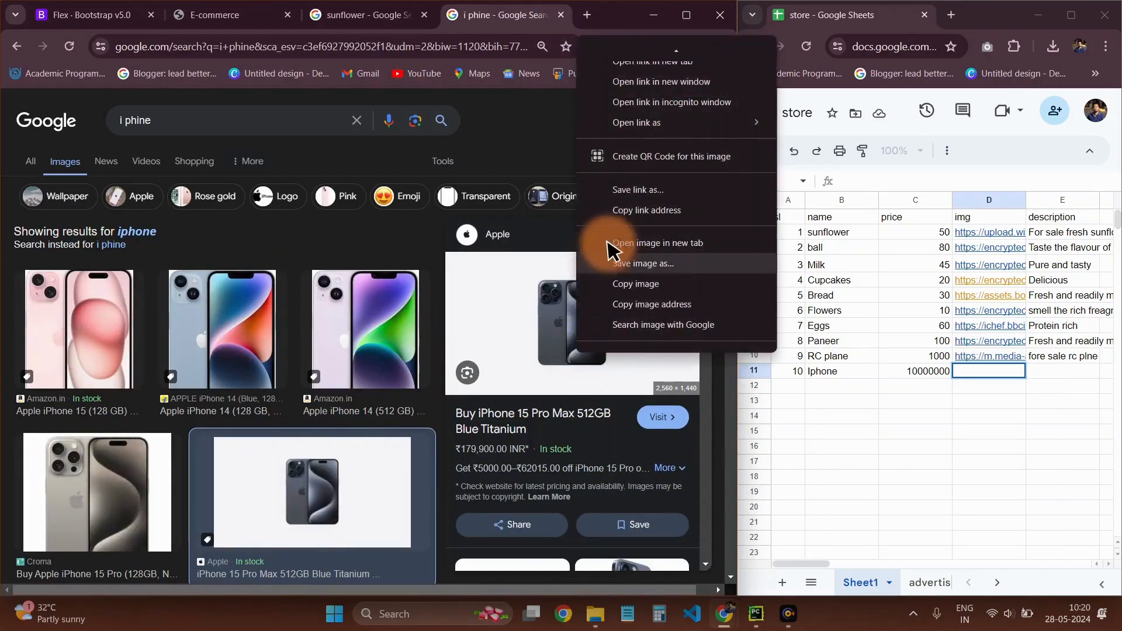
left_click(637, 305)
Paste the copied phone image address into cell D11 of the Iphone row
double_click(1002, 374)
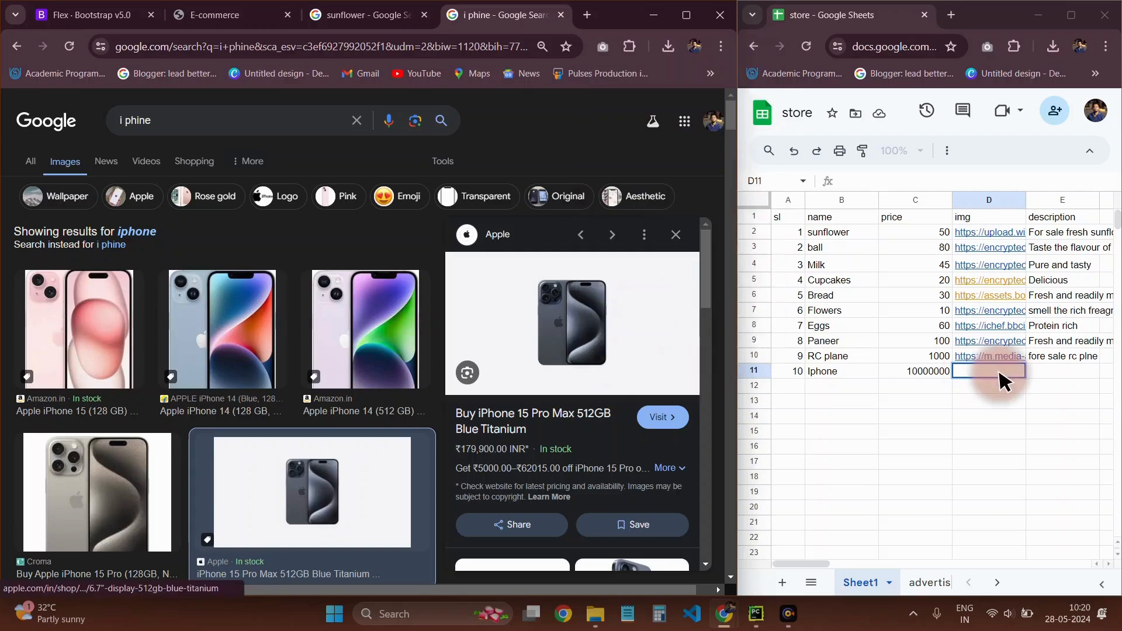
key("ctrl+v")
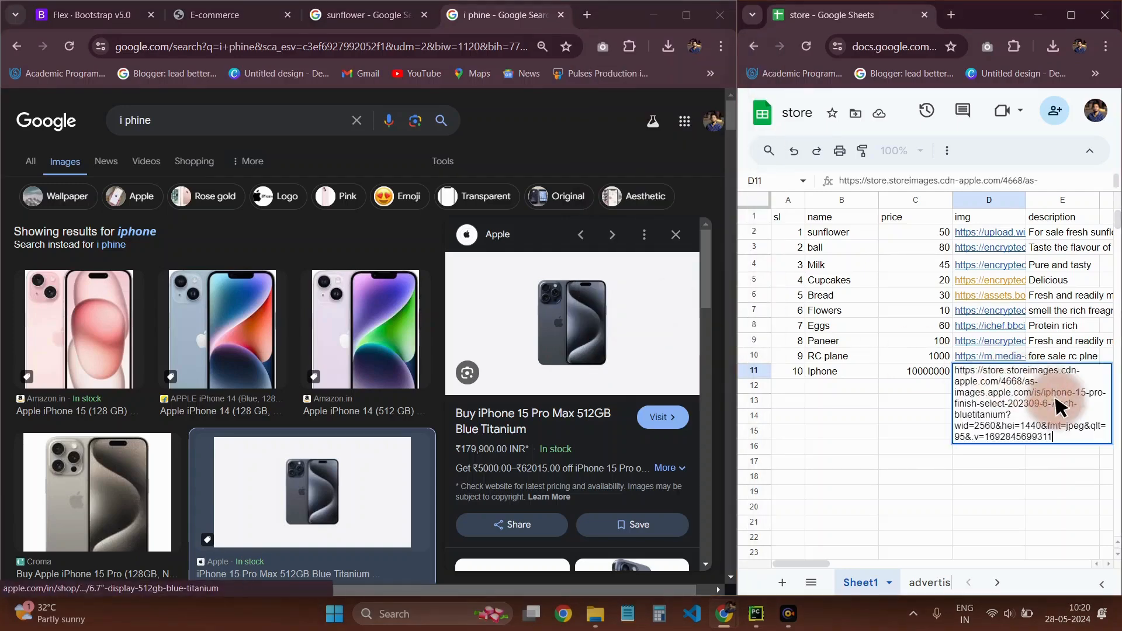
left_click(969, 493)
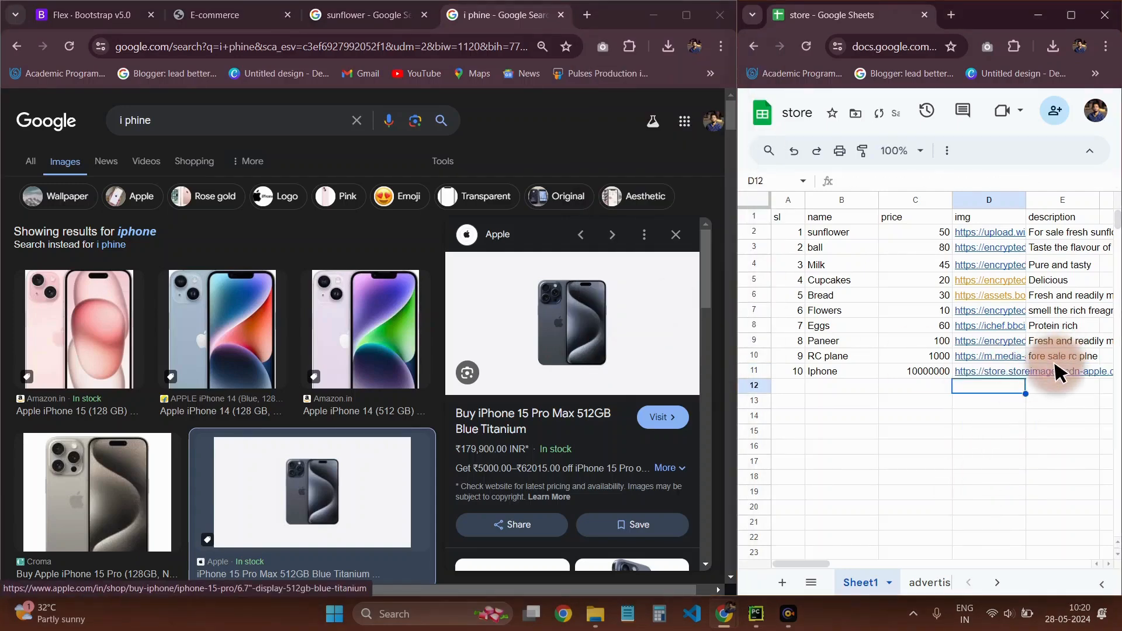
Enter "fore slae" as the Iphone's description in E11 and correct the RC plane's description in E10 to "for sale rc plne"
left_click(1058, 374)
type("fore slae")
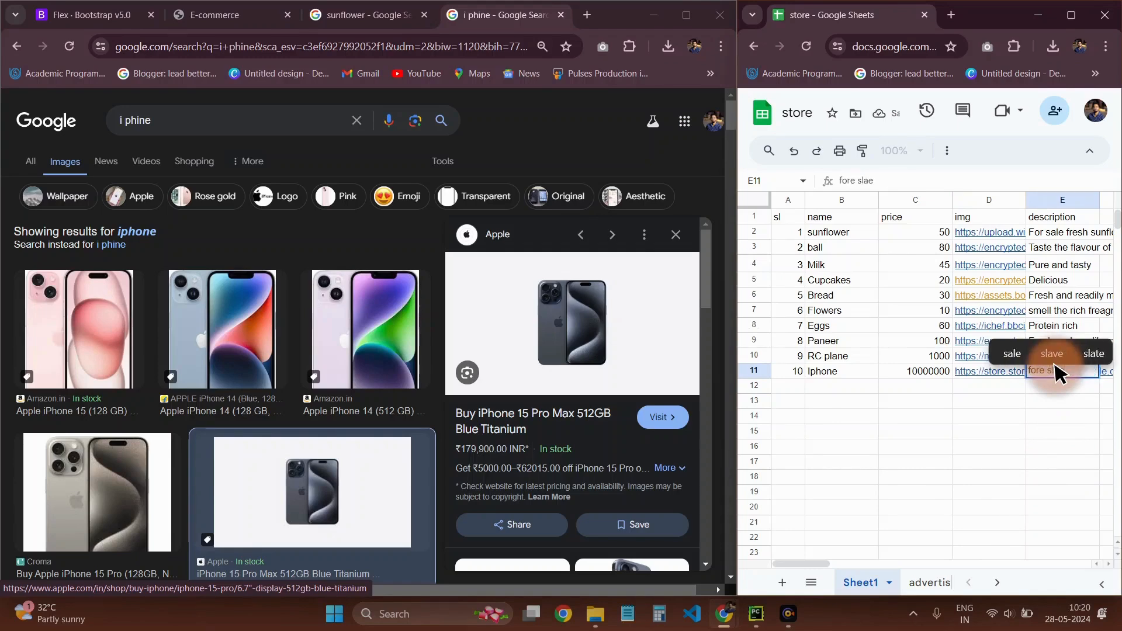
key("Return")
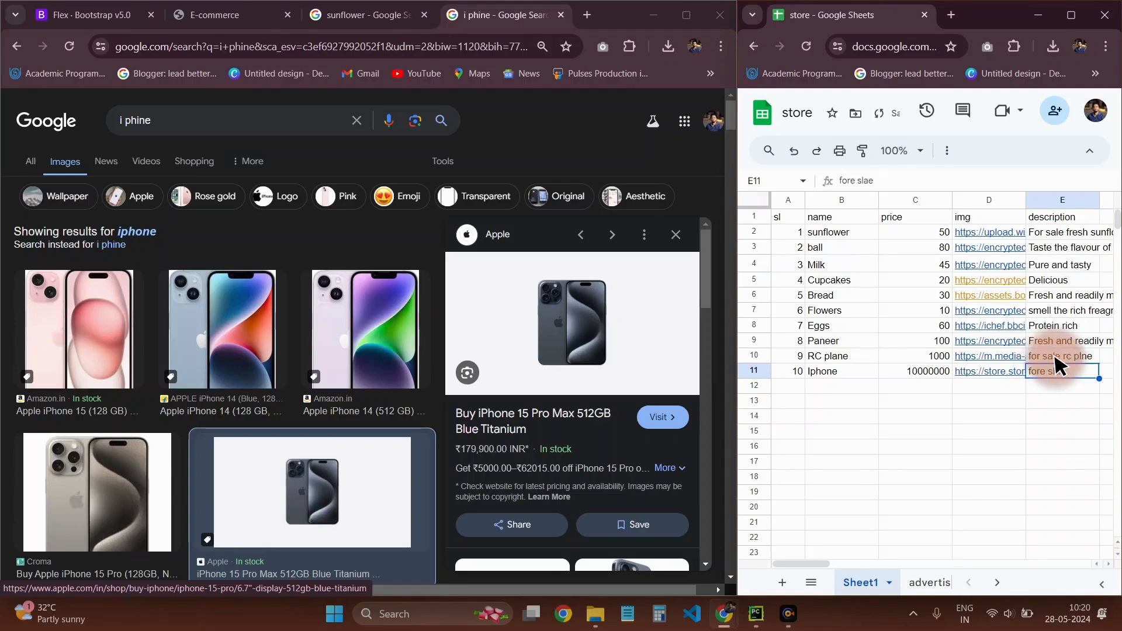
Reload the local E-commerce page and check the product cards for the RC plane and Iphone rows
left_click(193, 16)
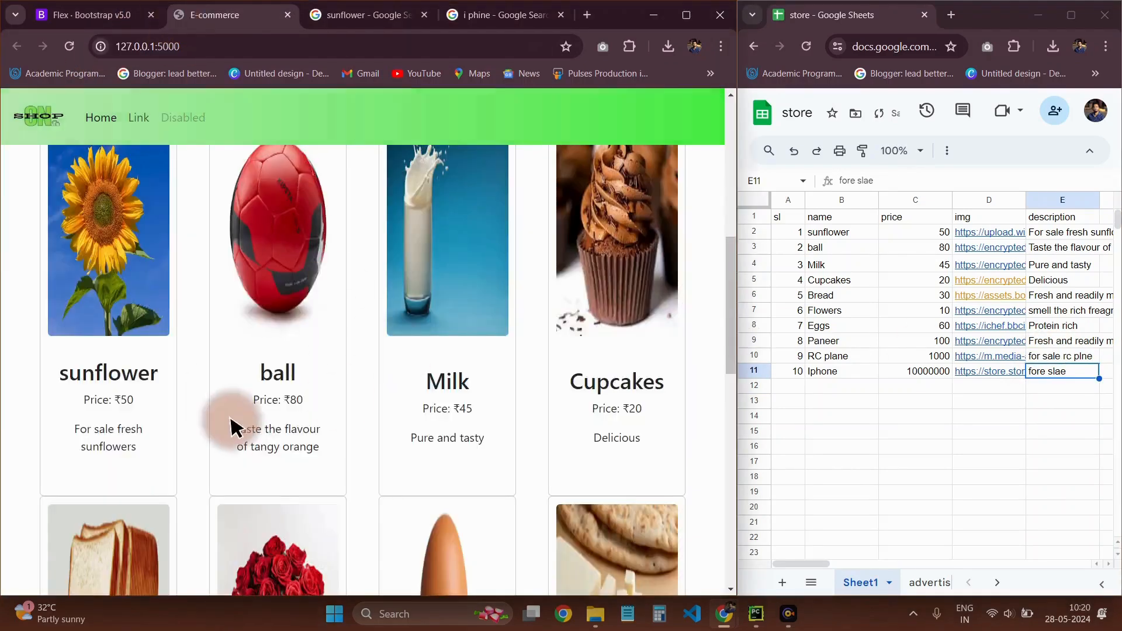
scroll(233, 427, "down", 10)
scroll(409, 368, "up", 12)
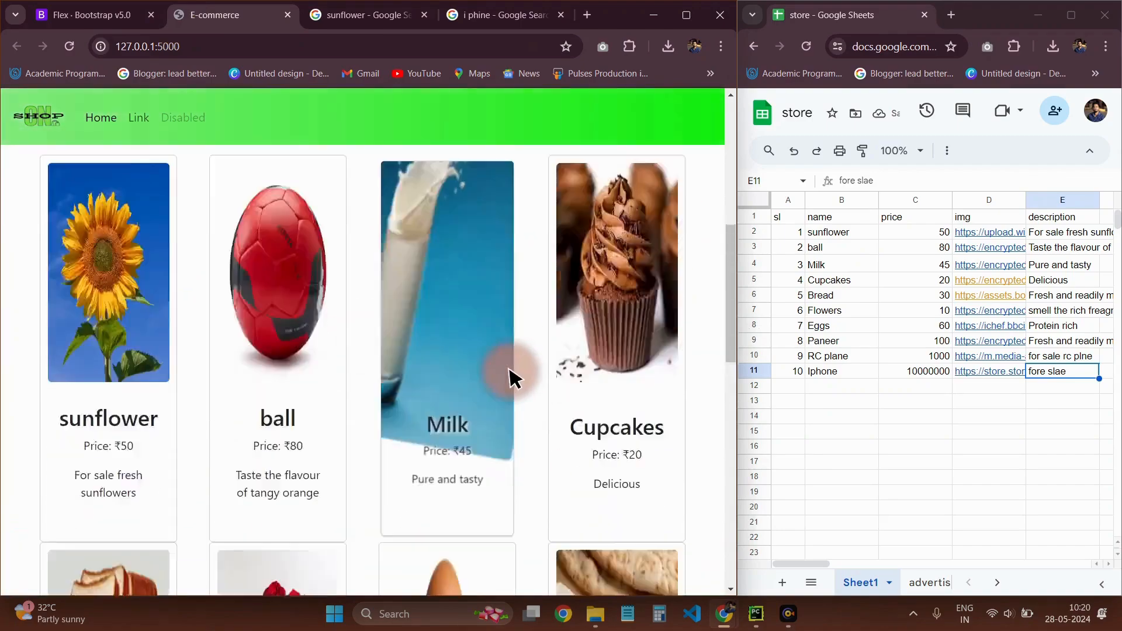
scroll(509, 377, "up", 1)
scroll(508, 377, "down", 7)
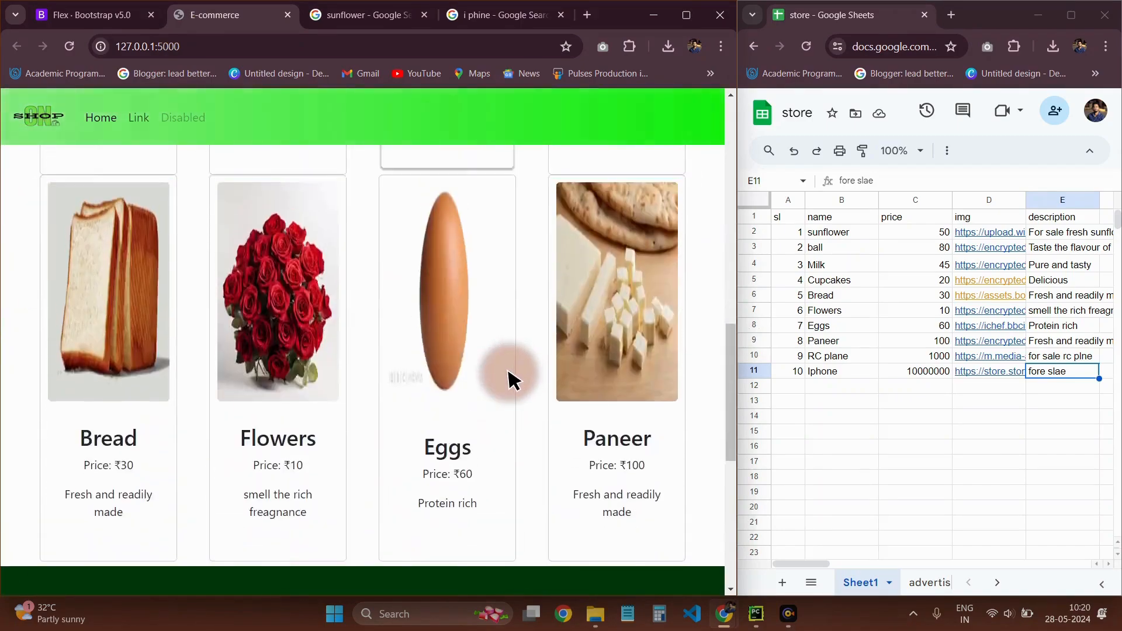
scroll(508, 377, "up", 4)
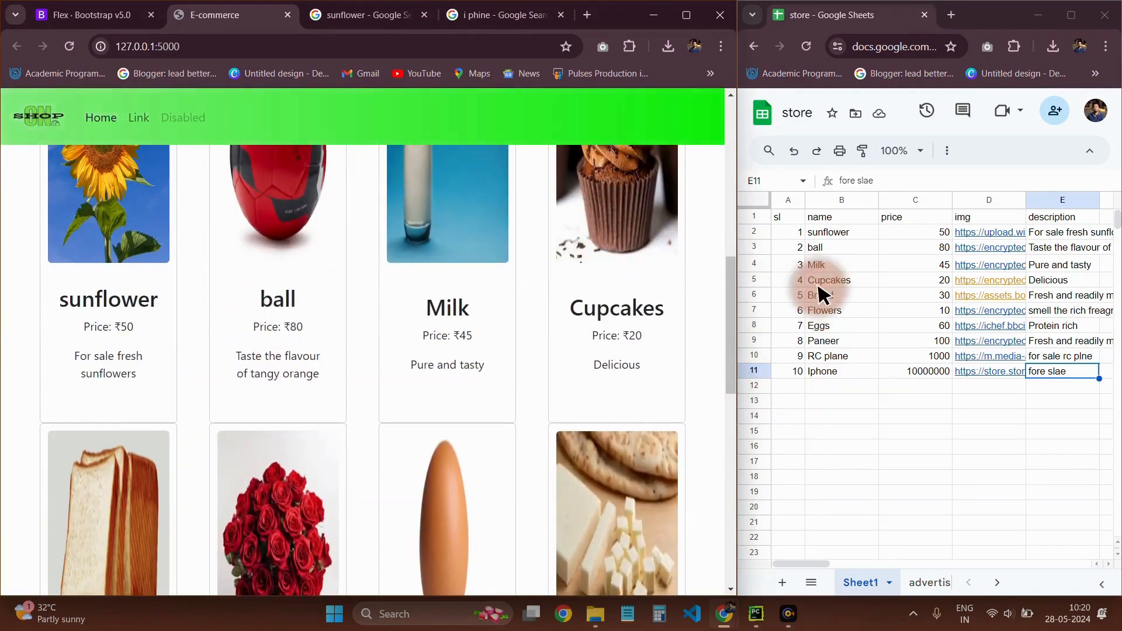
left_click(70, 47)
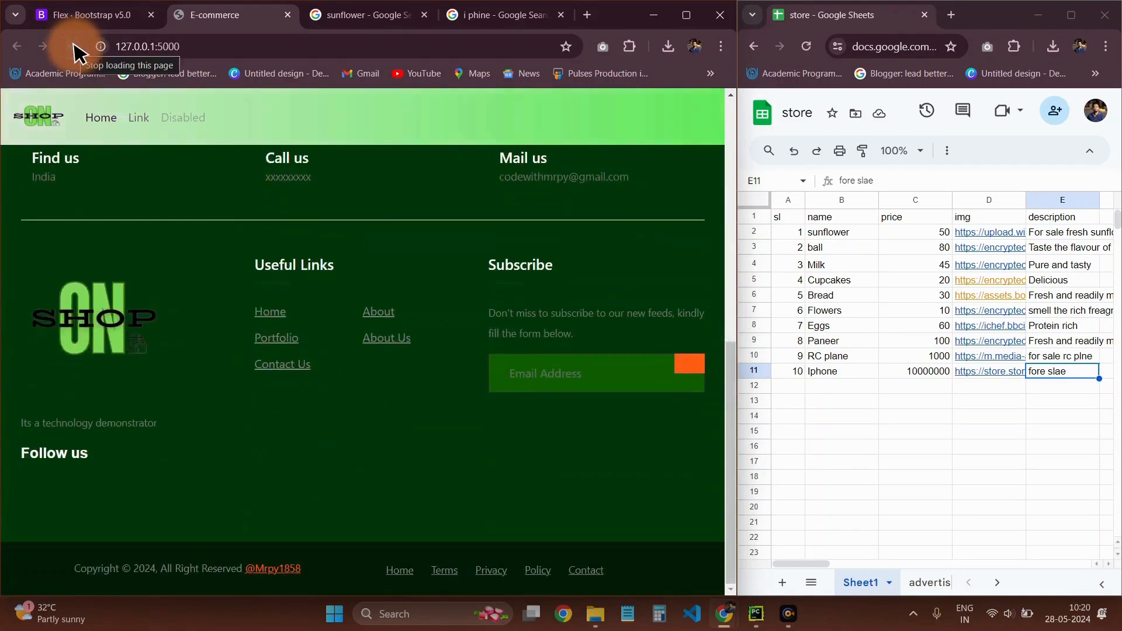
scroll(289, 325, "down", 10)
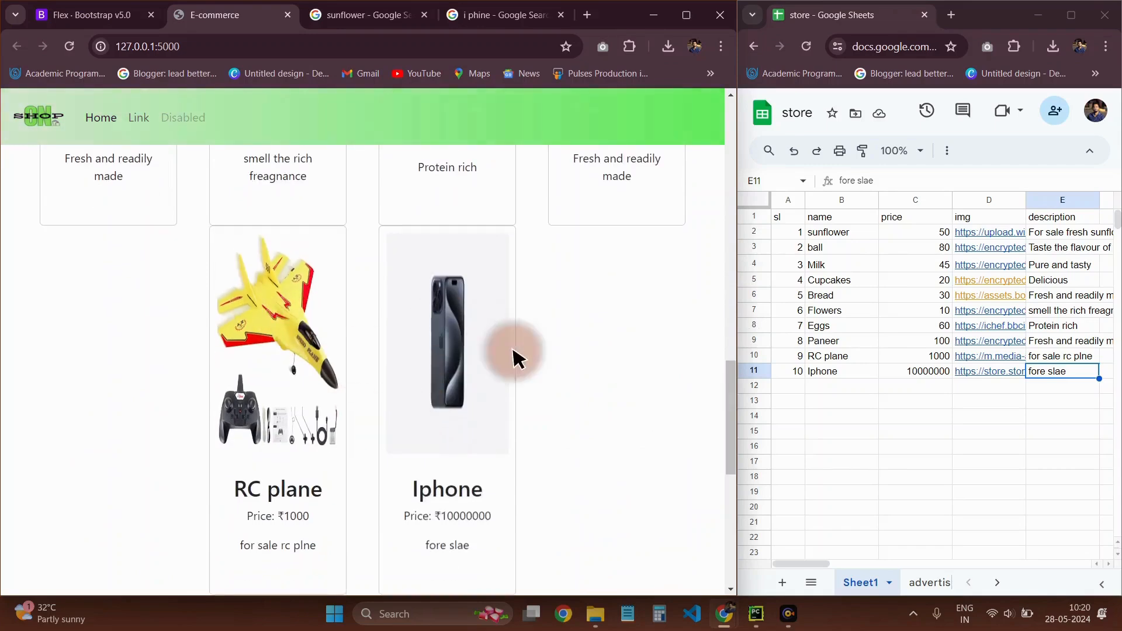
scroll(526, 396, "down", 4)
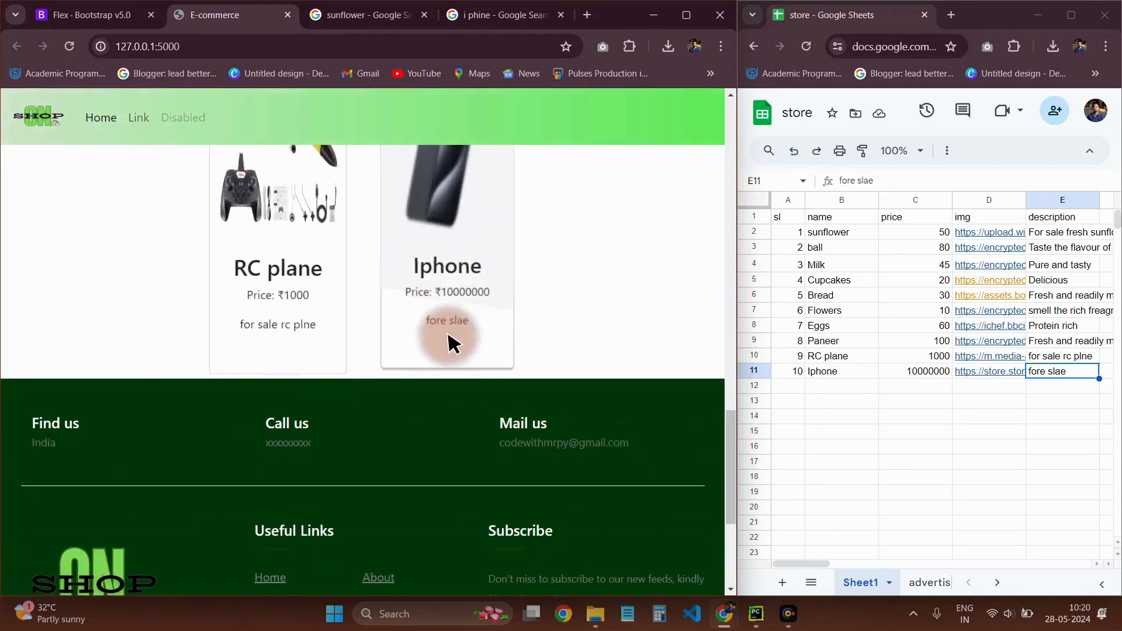
scroll(564, 333, "up", 8)
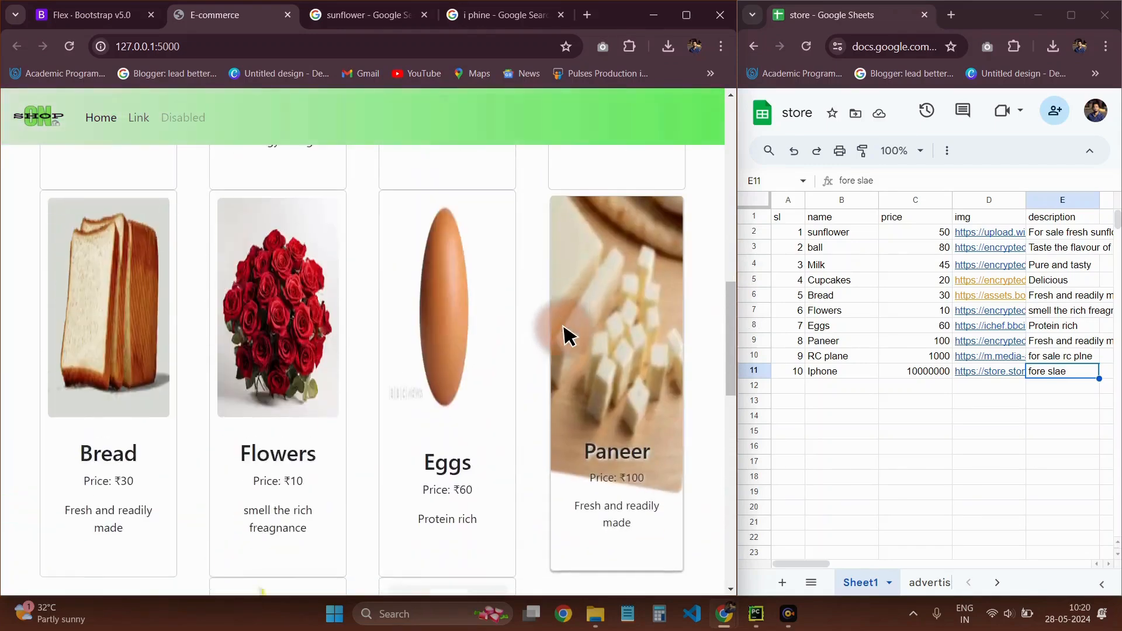
scroll(566, 337, "down", 3)
Add serial numbers 11 and 12 in cells A12 and A13 of the store sheet
left_click(789, 386)
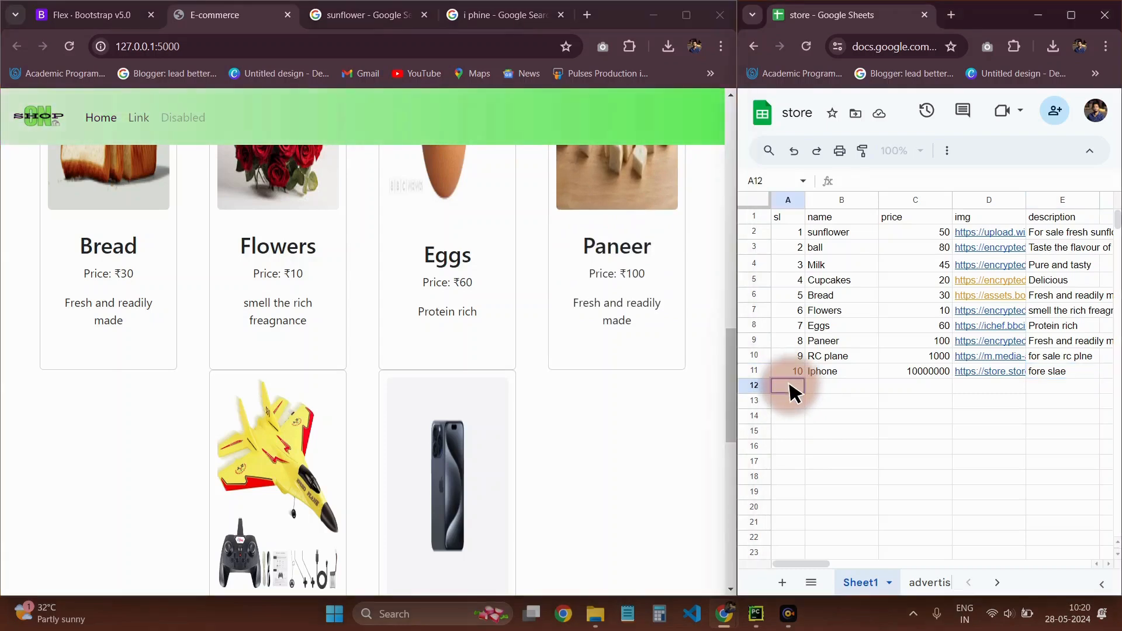
type("11")
key("Return")
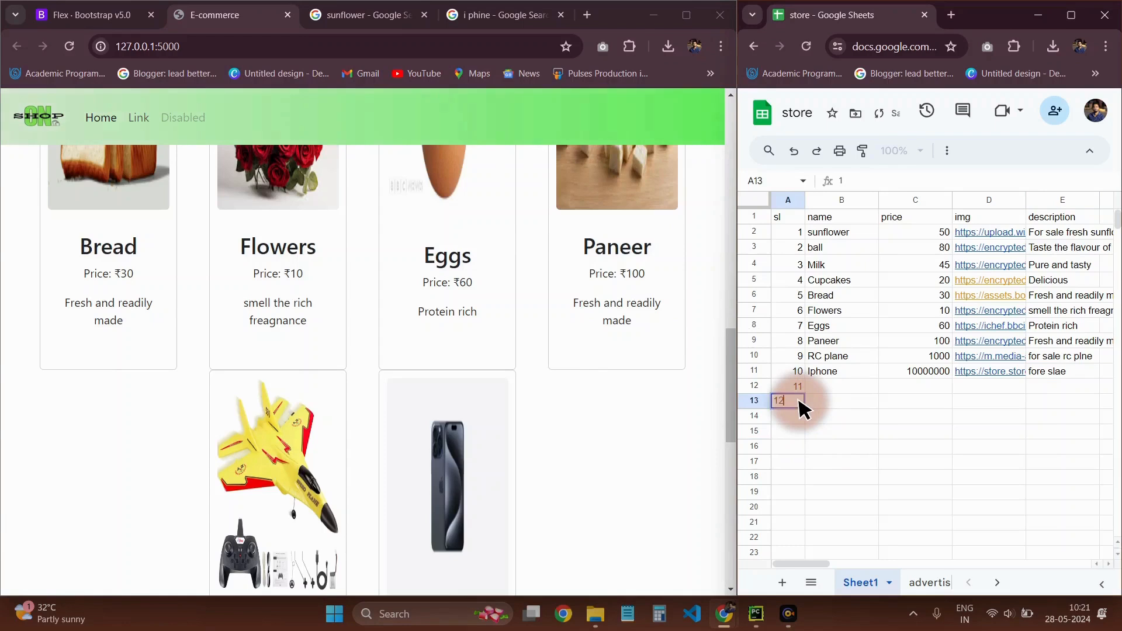
left_click(859, 447)
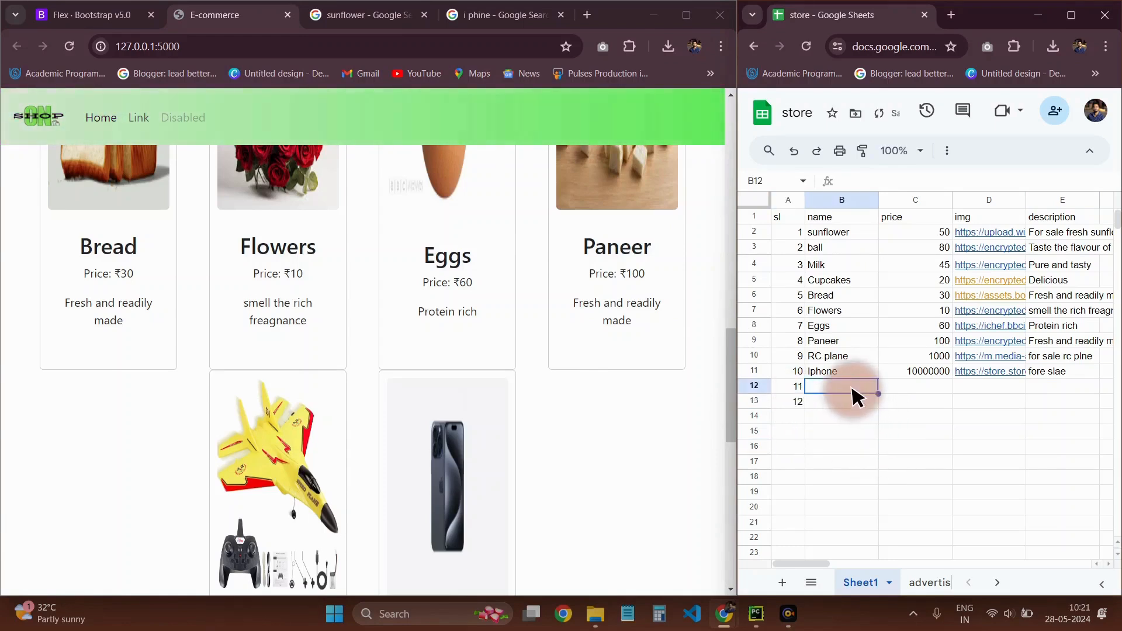
Name the two new rows "abd" in B12 and "product" in B13
type("ab")
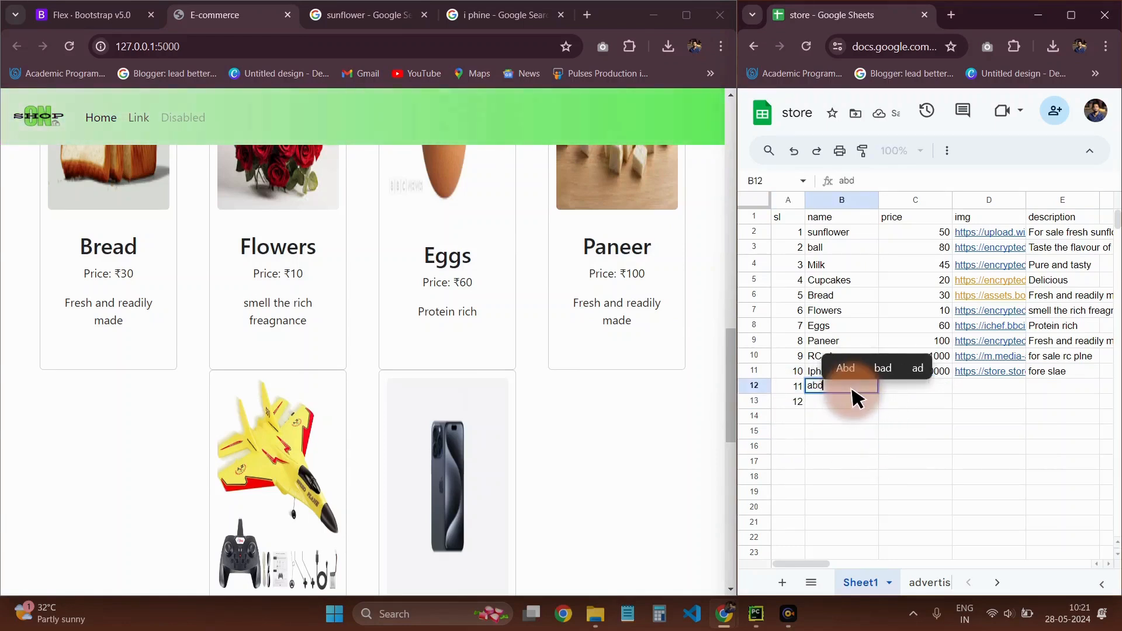
type("d")
key("Return")
type("p")
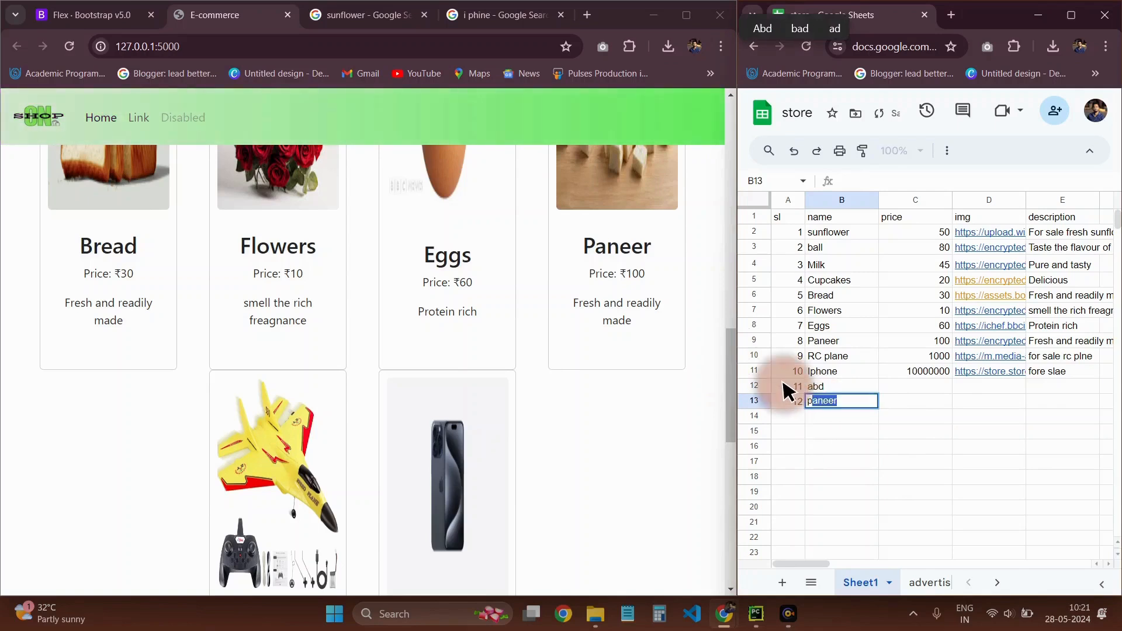
type("roduct")
key("Return")
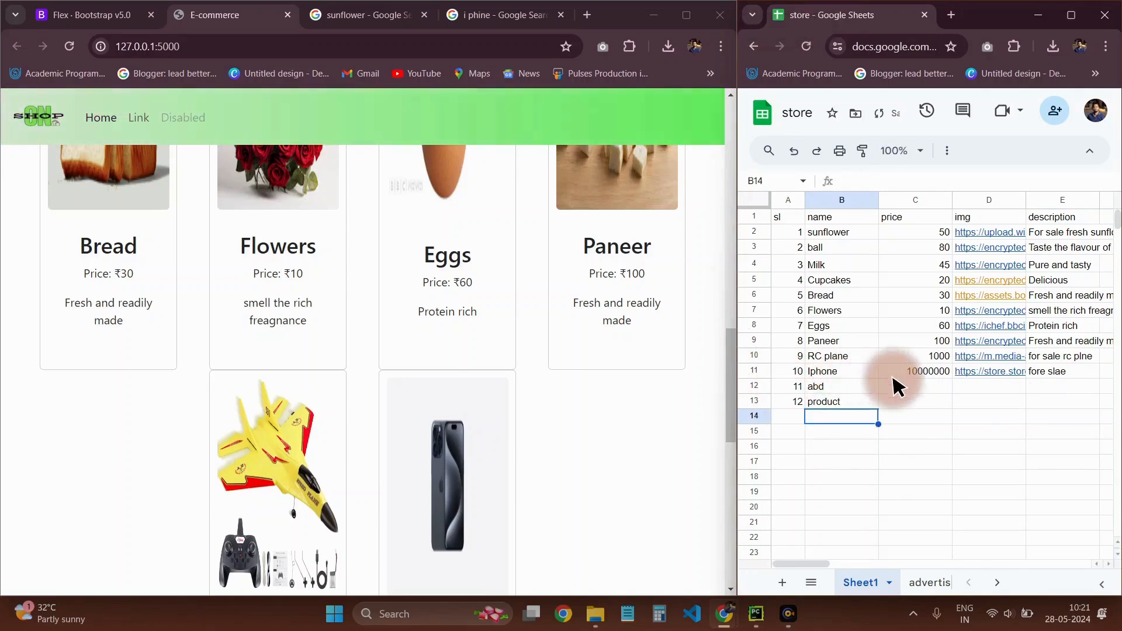
Paste the copied phone image address into D12 and D13, and enter prices 515961 in C12 and 451651 in C13
left_click(911, 386)
left_click(970, 390)
key("ctrl+v")
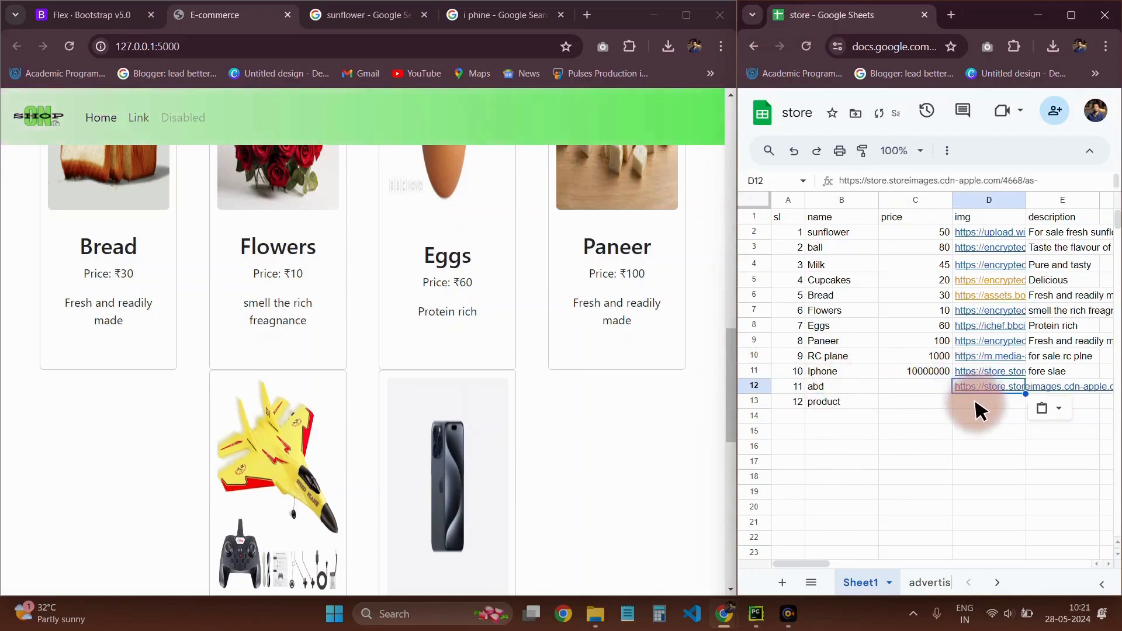
left_click(922, 390)
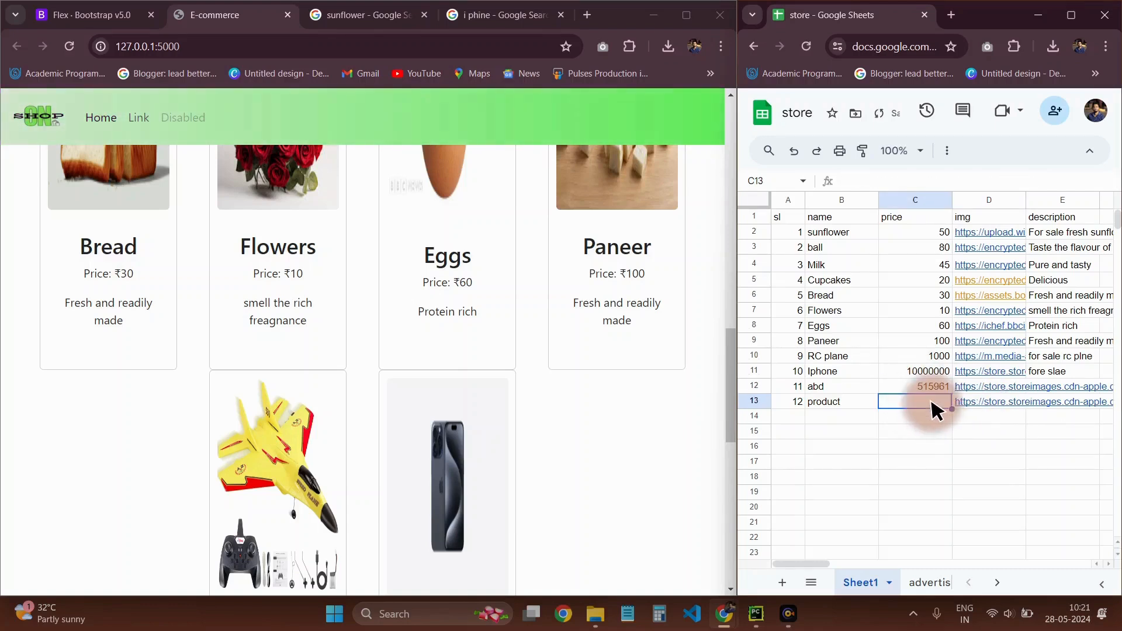
left_click(910, 476)
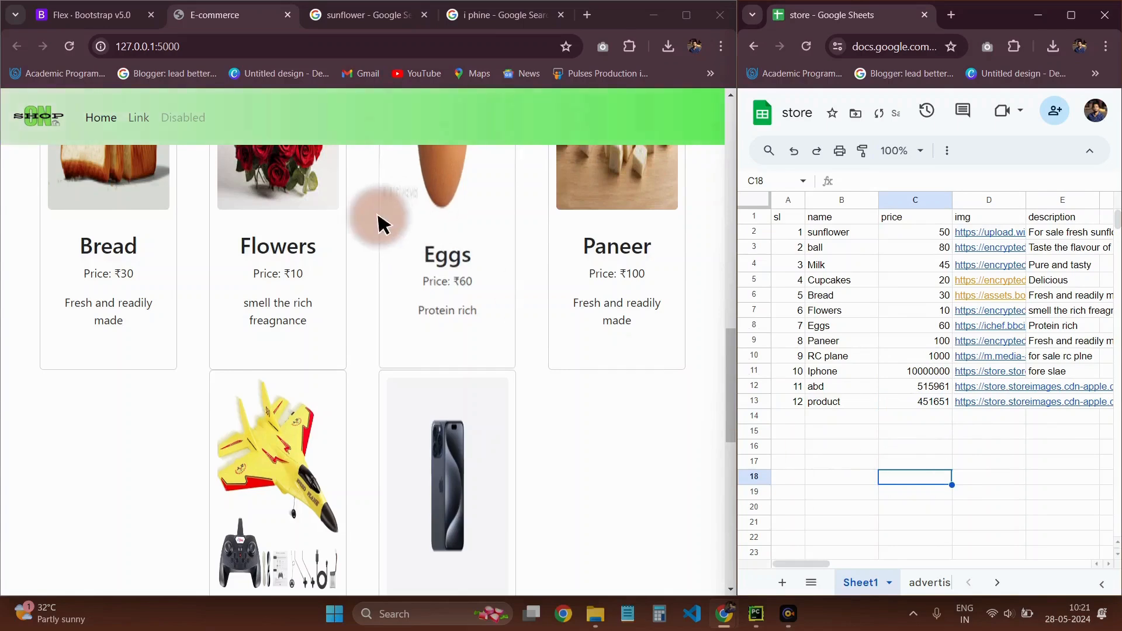
Reload the local E-commerce page and check the cards for the abd and product rows
left_click(71, 46)
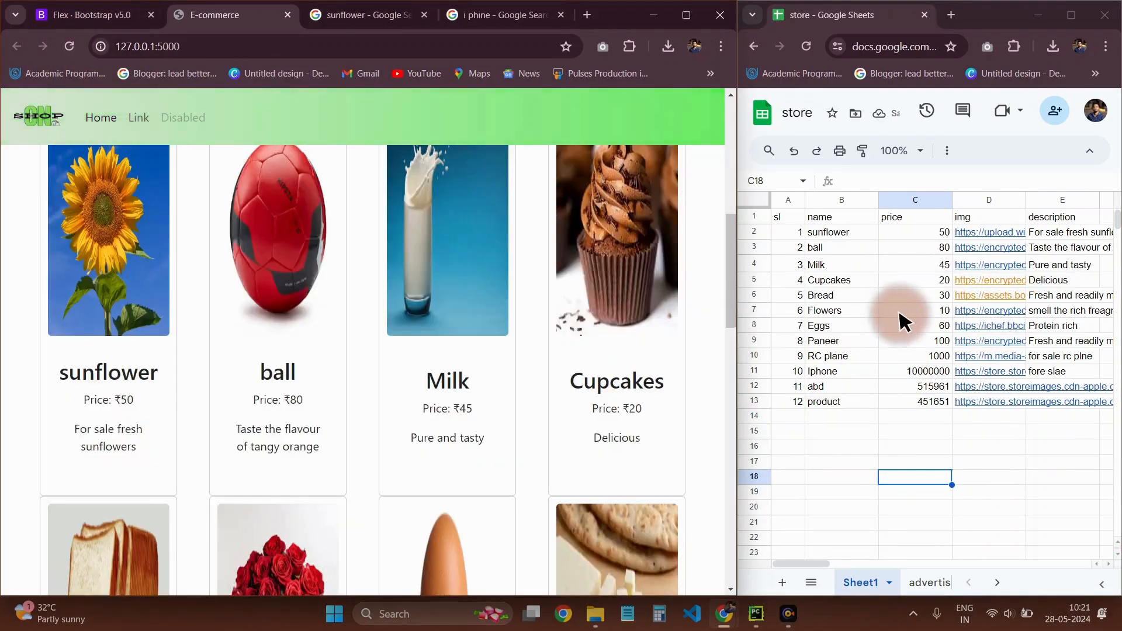
scroll(601, 396, "down", 10)
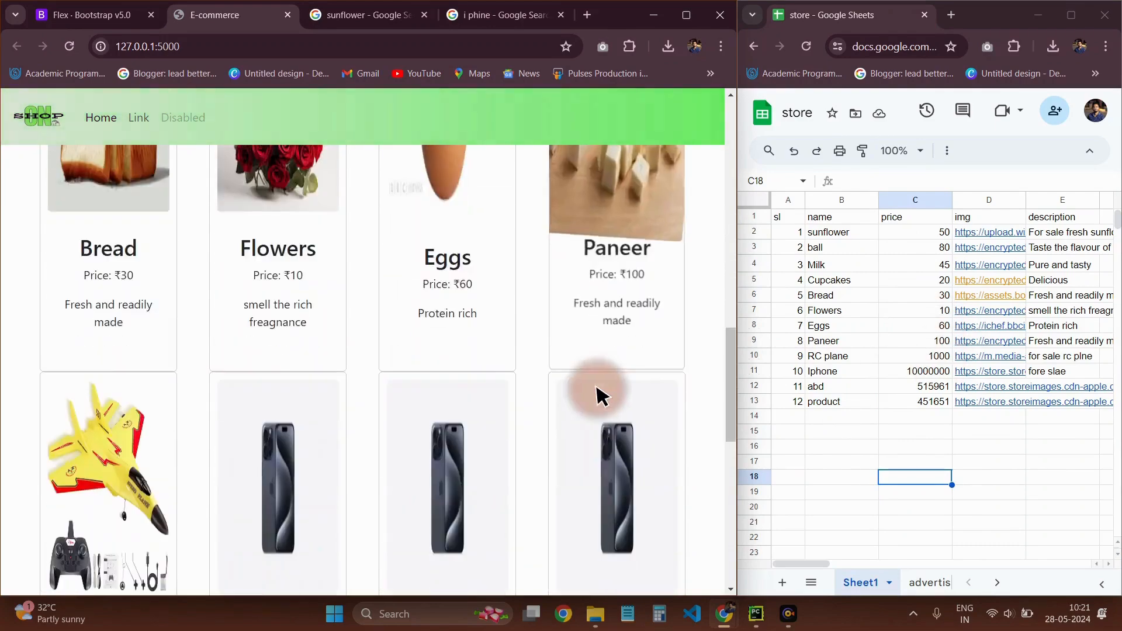
scroll(603, 363, "up", 10)
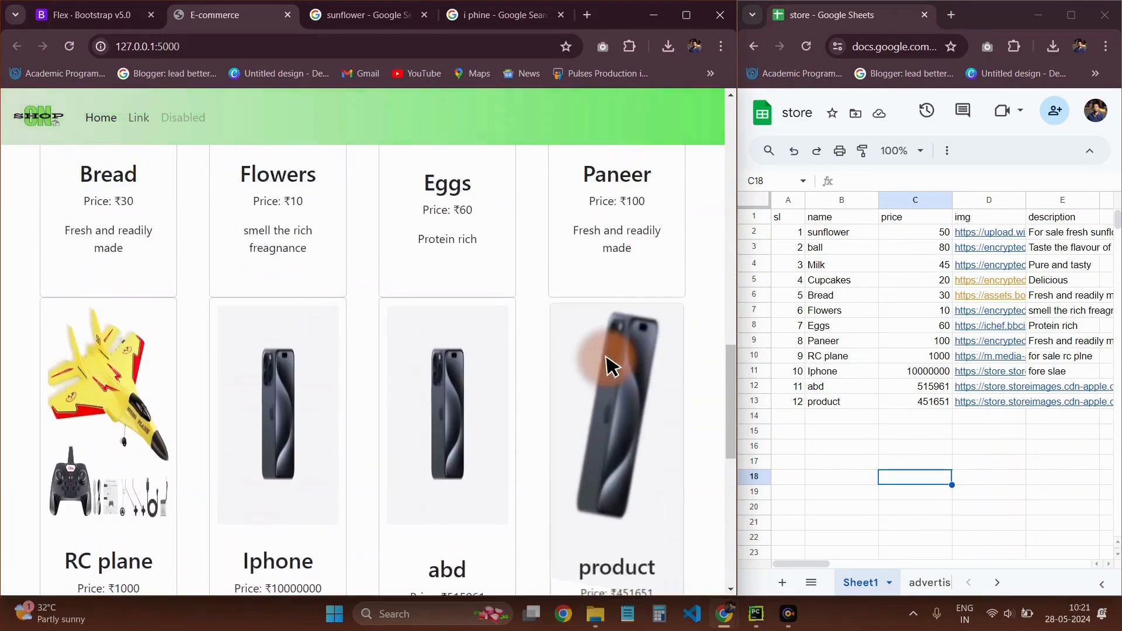
scroll(484, 381, "down", 5)
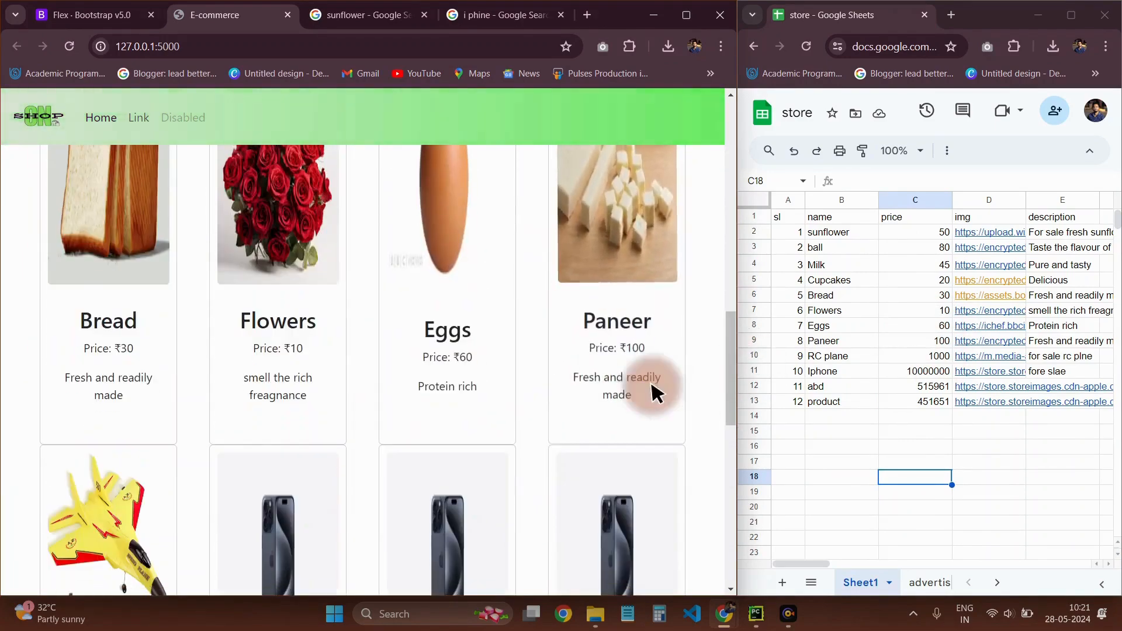
scroll(358, 359, "down", 6)
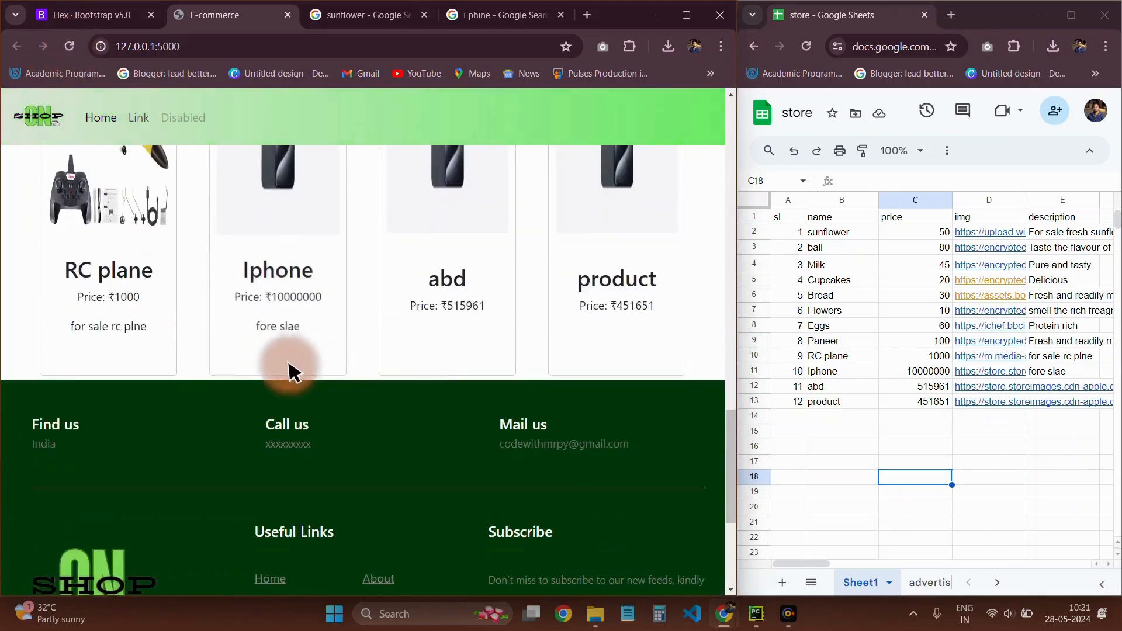
scroll(564, 350, "up", 10)
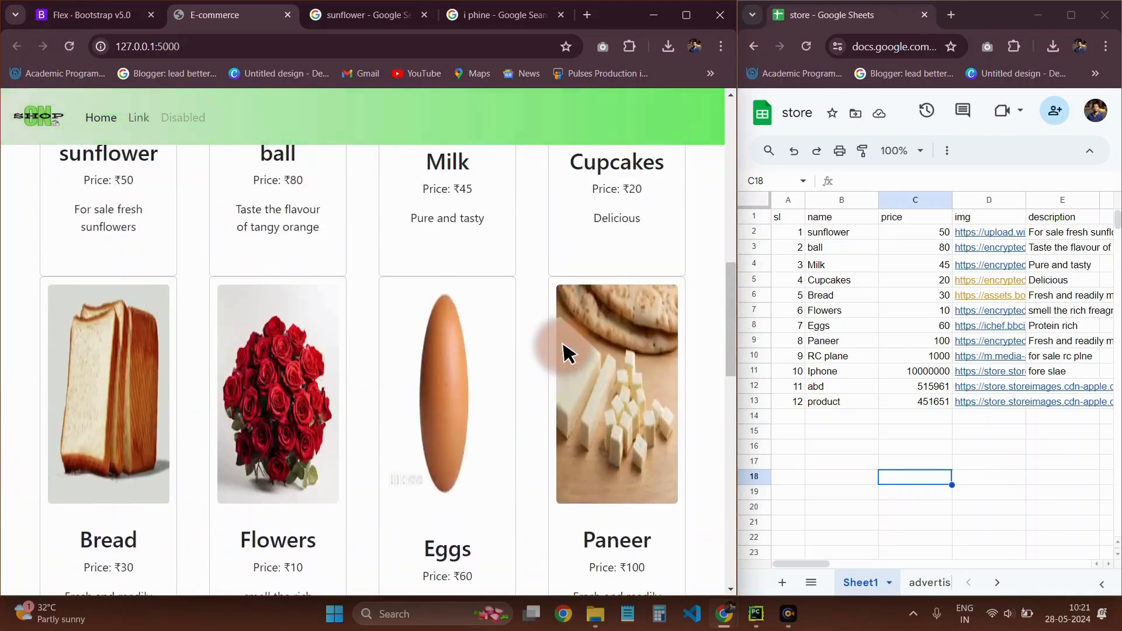
scroll(422, 383, "down", 10)
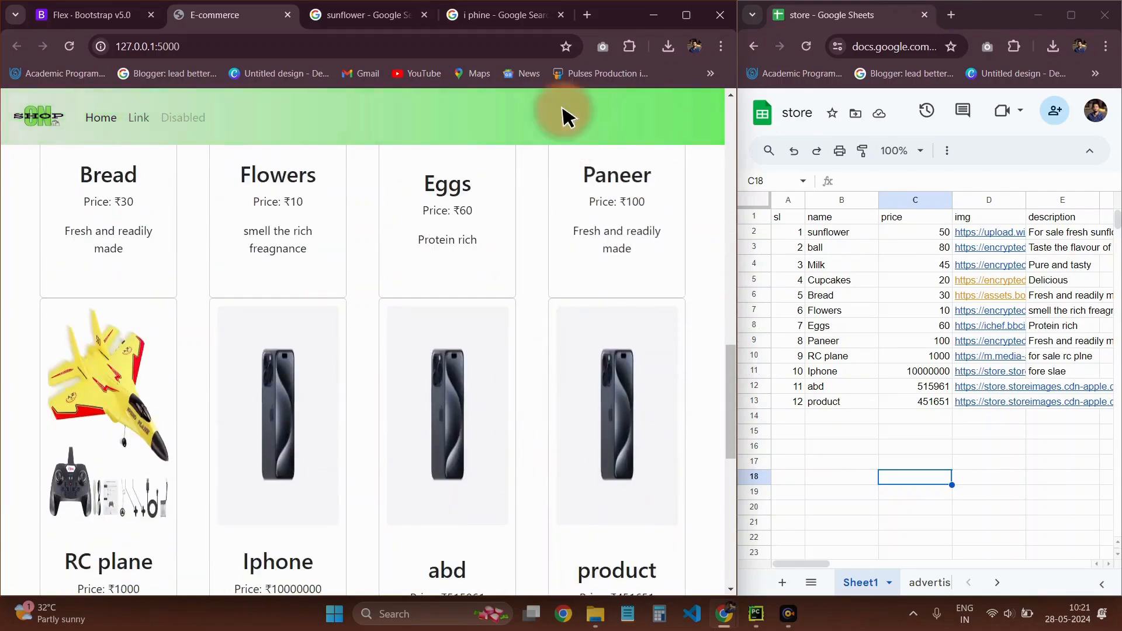
Close the "i phine" image search tab and look through the shop page from the banner carousel to the footer
left_click(561, 15)
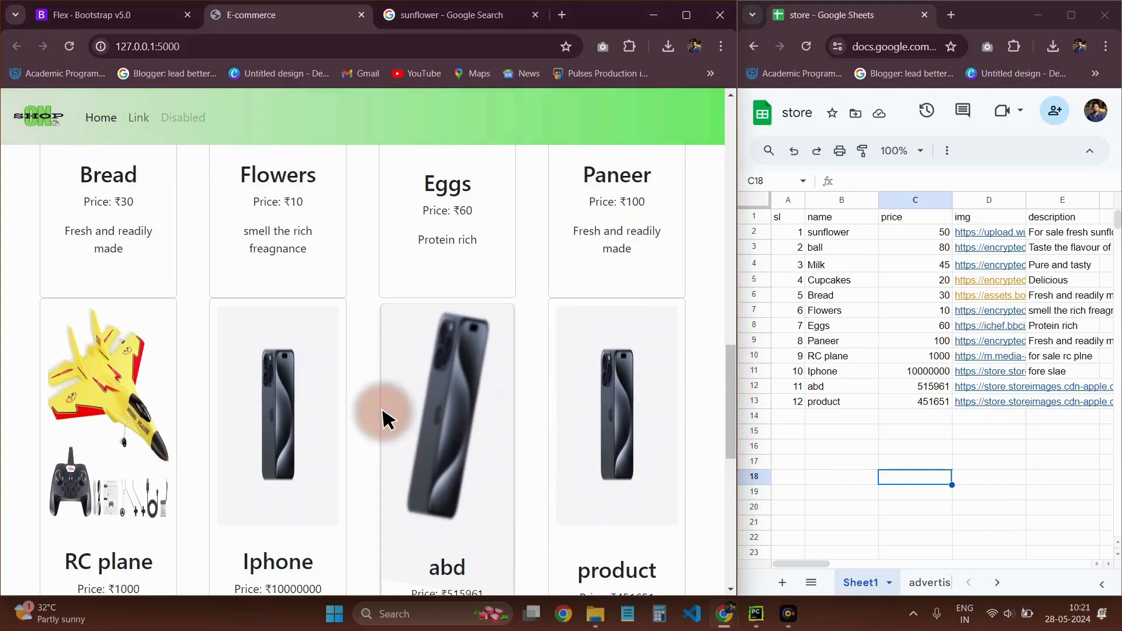
scroll(383, 420, "up", 15)
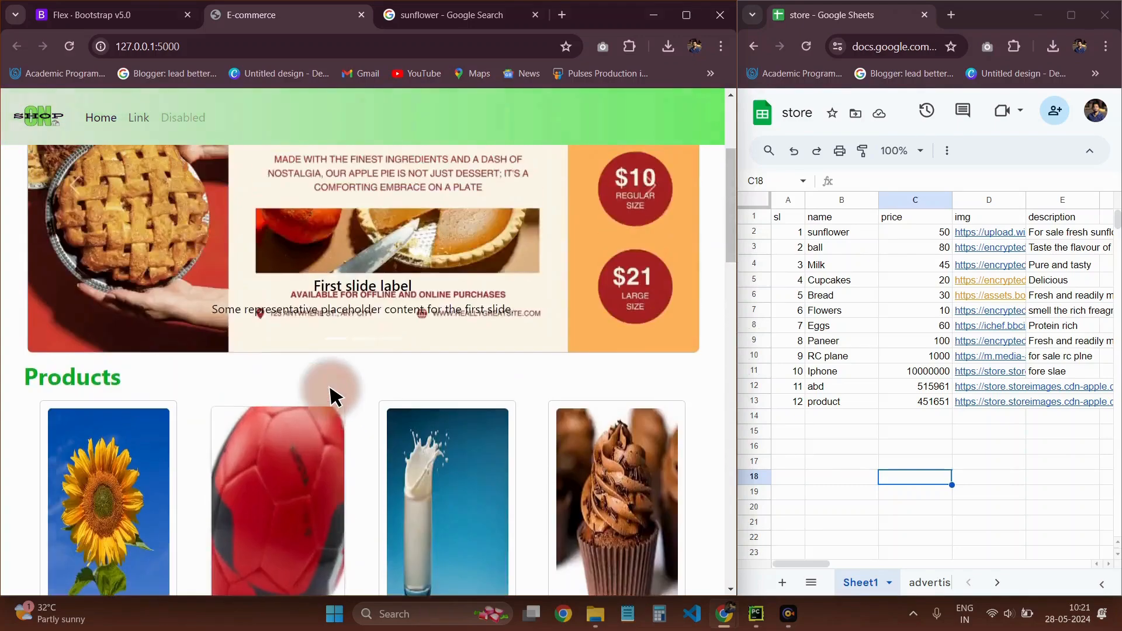
scroll(330, 397, "down", 15)
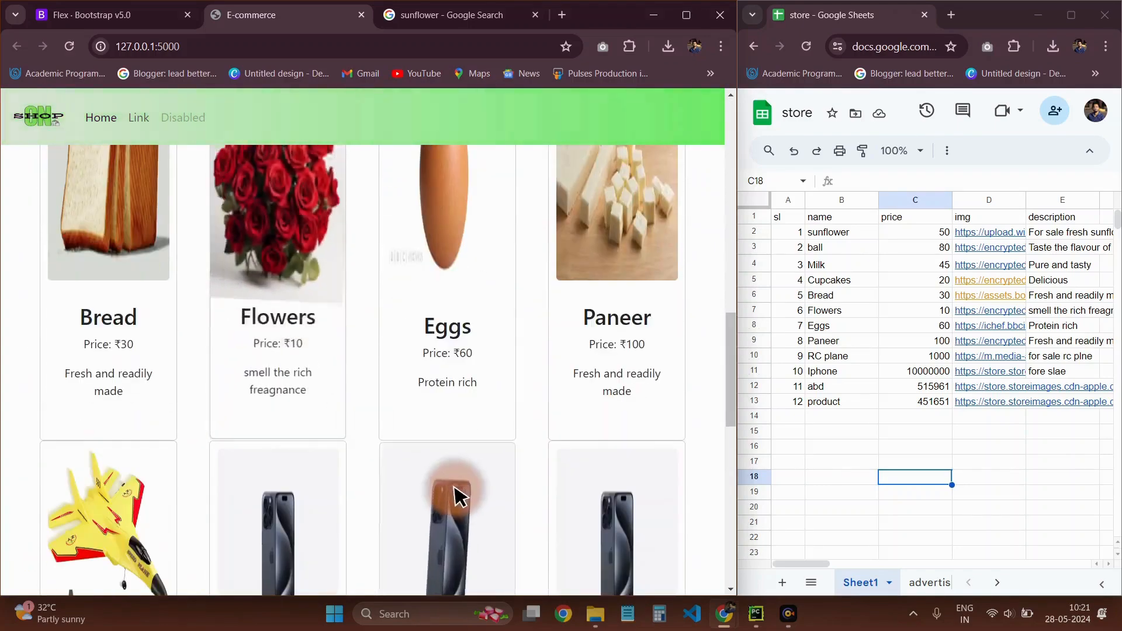
scroll(458, 490, "down", 4)
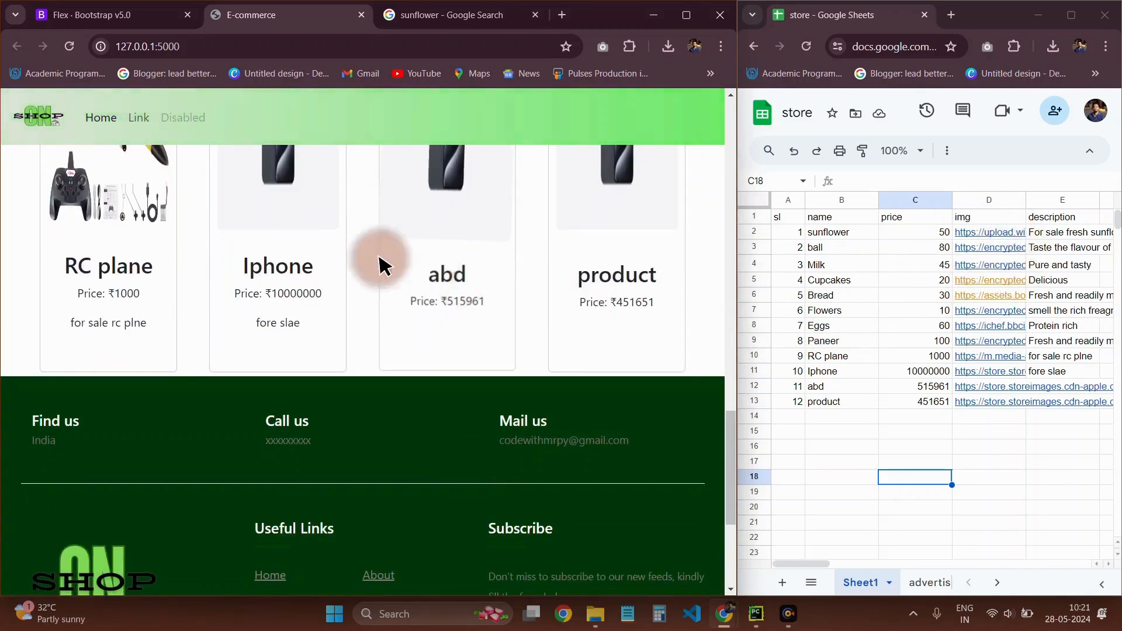
scroll(292, 368, "up", 5)
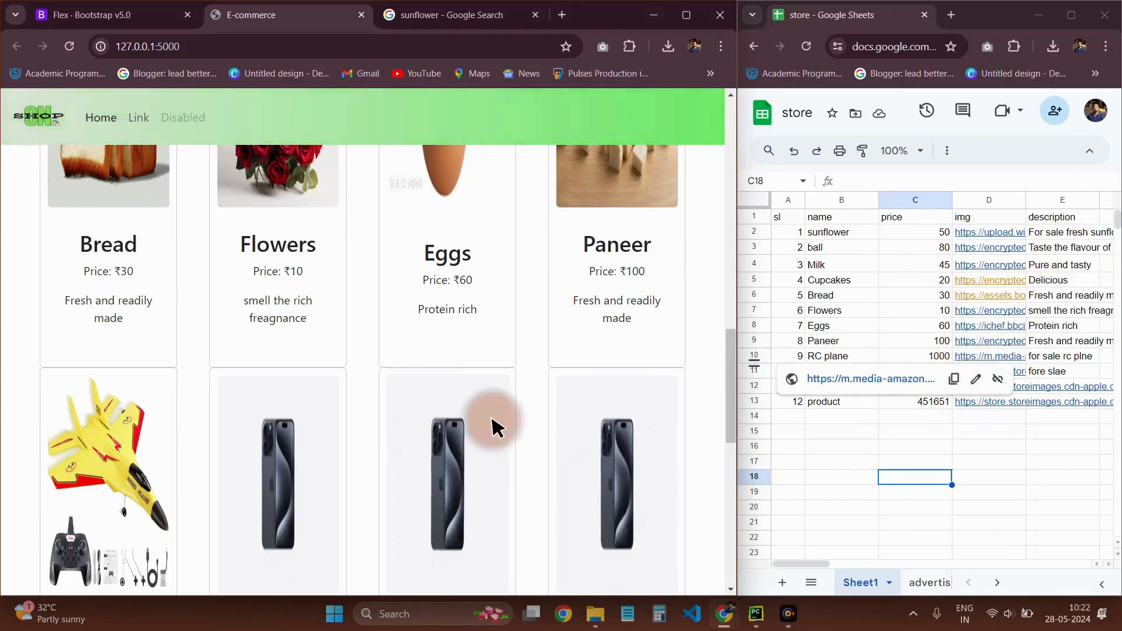
scroll(493, 427, "up", 10)
scroll(497, 428, "up", 3)
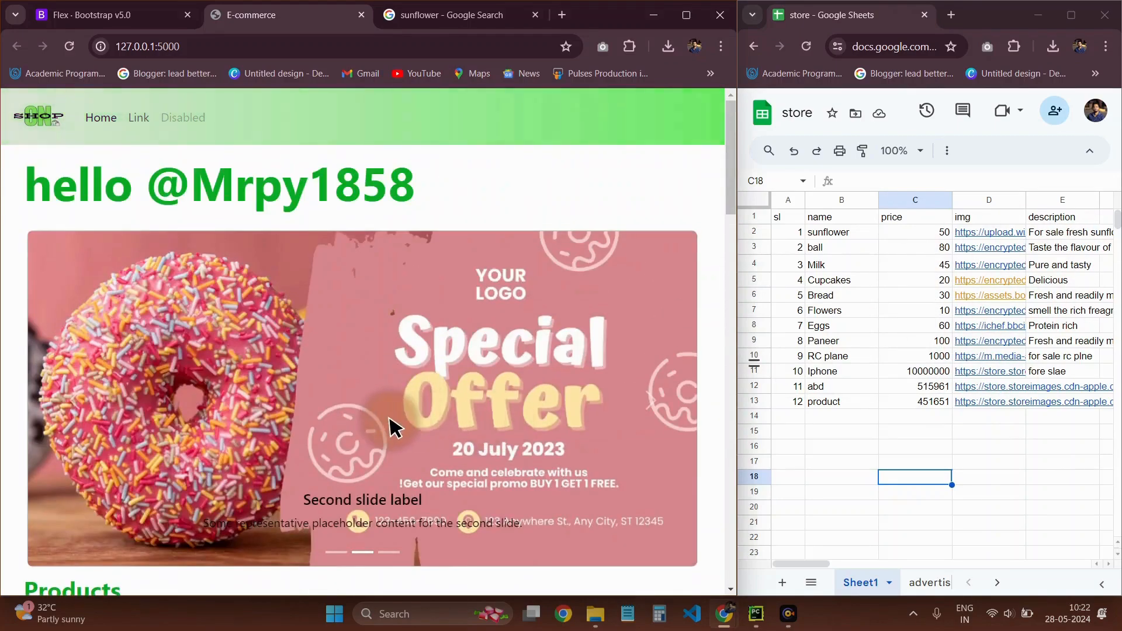
scroll(496, 394, "down", 4)
scroll(663, 374, "down", 2)
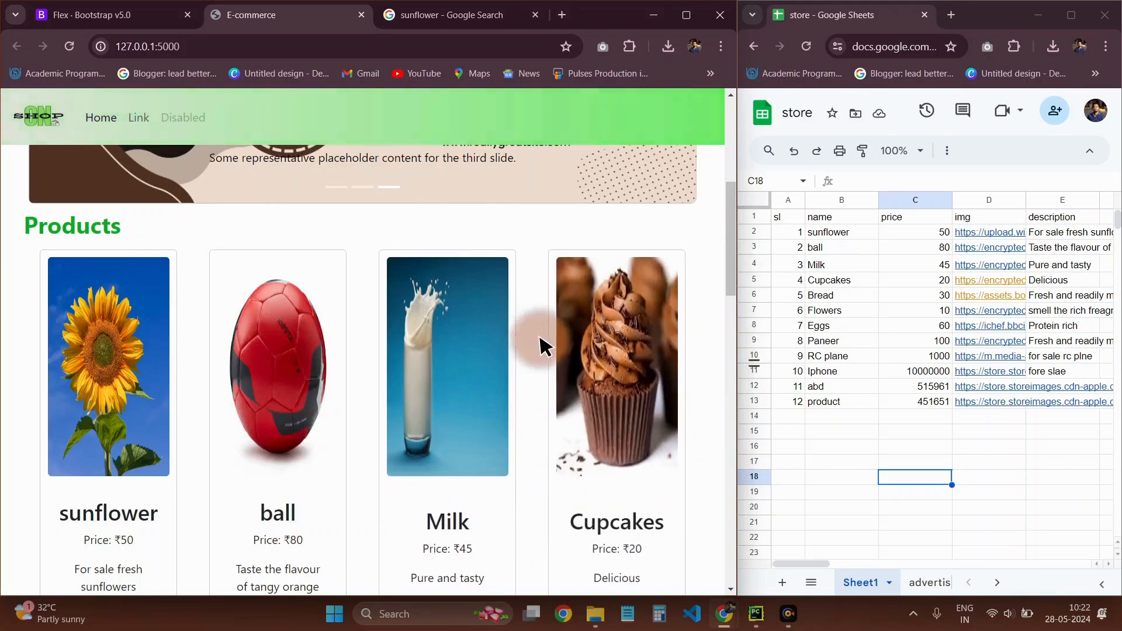
scroll(541, 346, "down", 1)
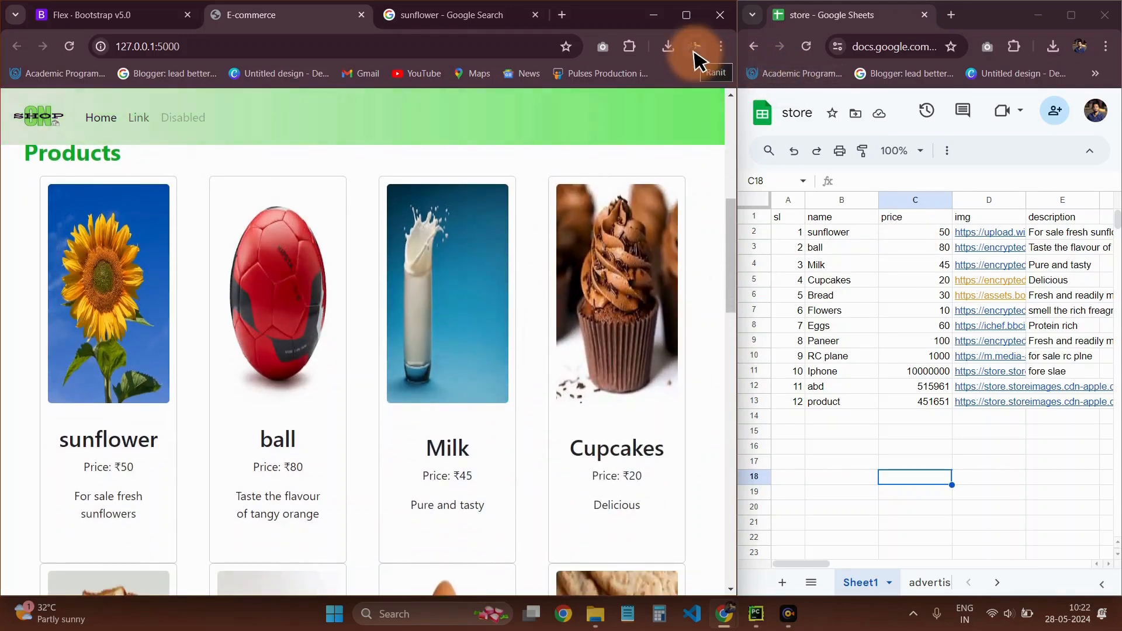
Maximize the shop page's browser window and look over the product cards at full width
left_click(686, 14)
scroll(731, 366, "down", 8)
scroll(733, 369, "up", 1)
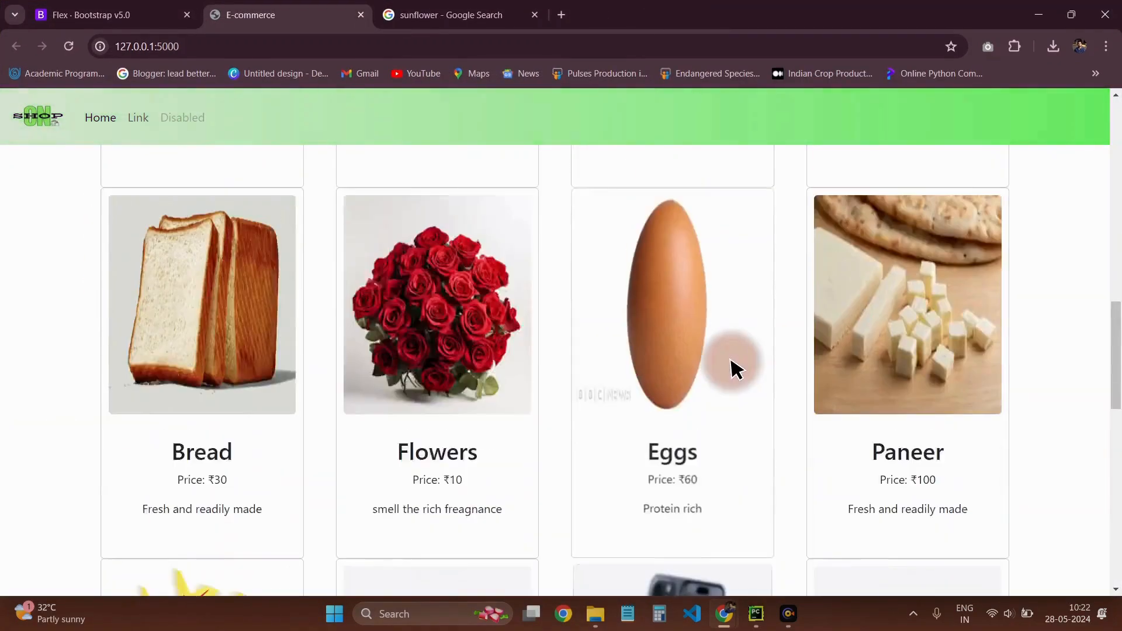
scroll(732, 366, "up", 7)
Search for google sheets in a new browser tab and close the sunflower search tab
left_click(562, 18)
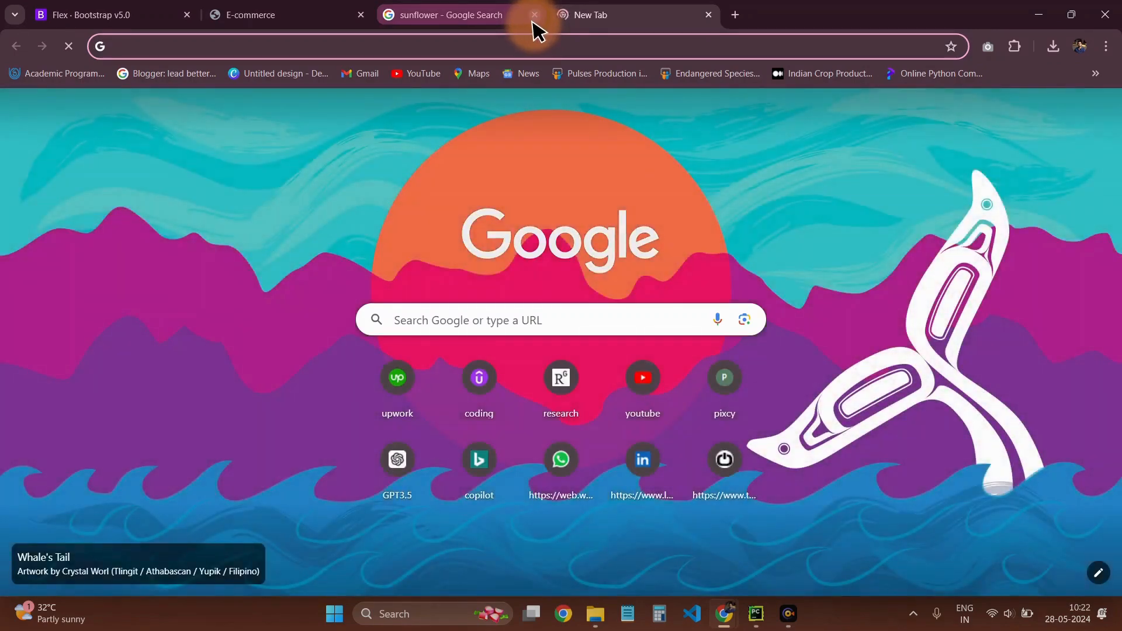
left_click(535, 14)
type("g")
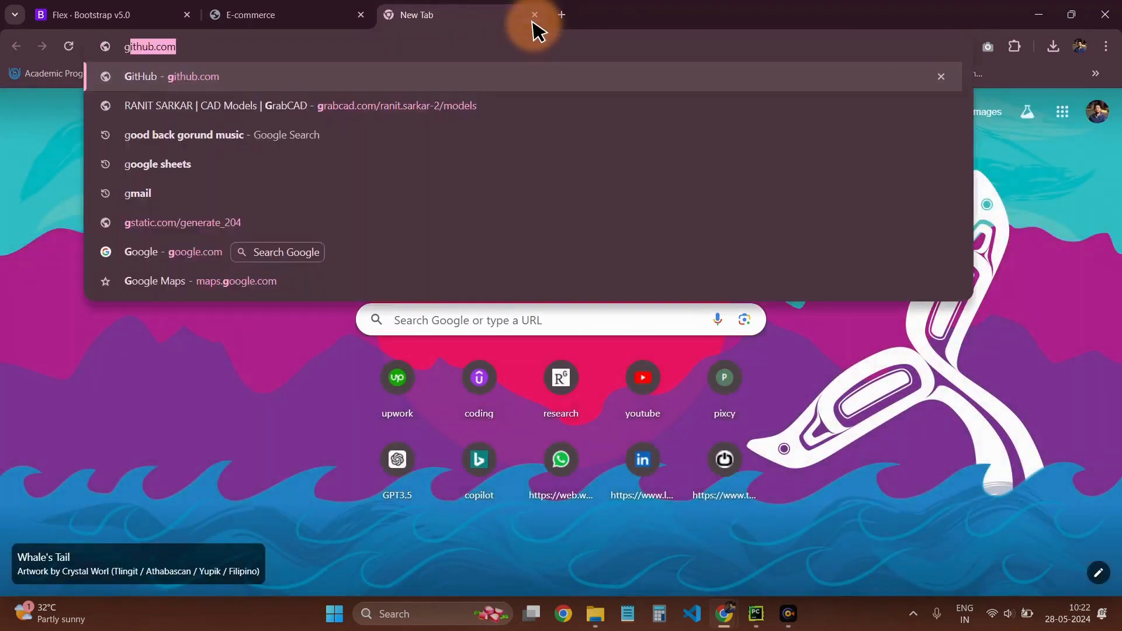
type("ooo")
key("BackSpace")
type("gle s")
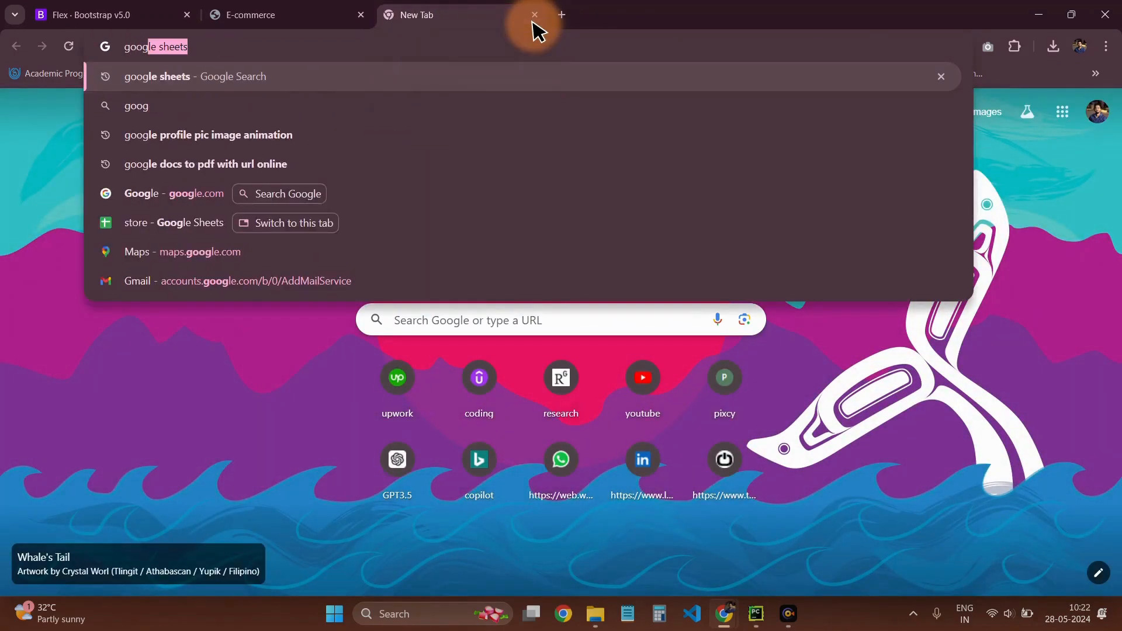
type("tas")
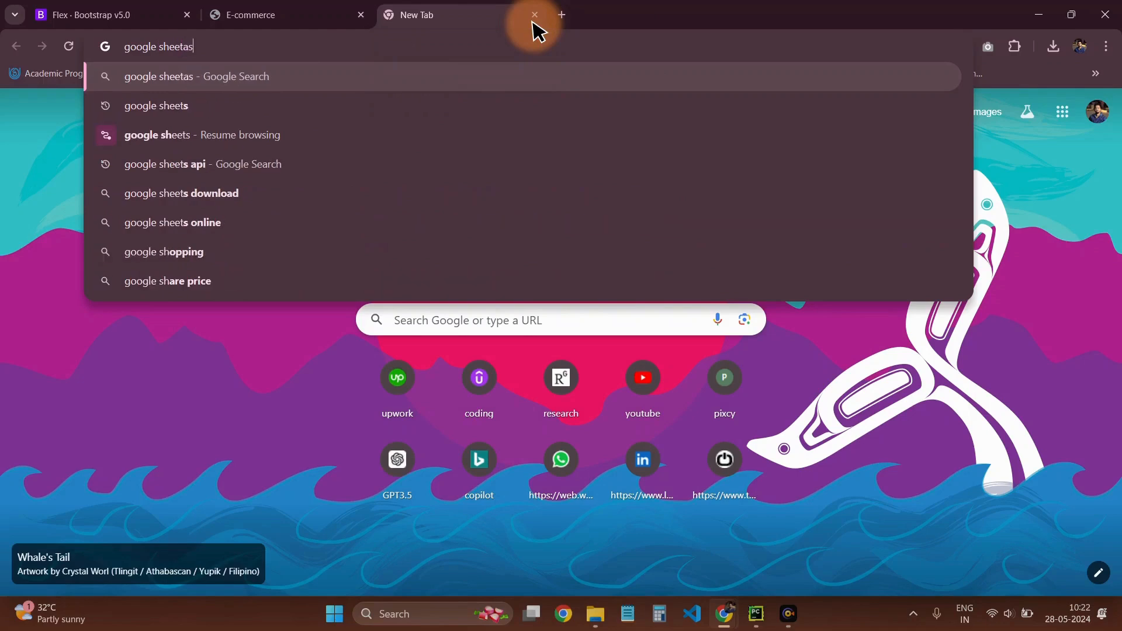
key("BackSpace")
key("BackSpace")
type("s")
key("Return")
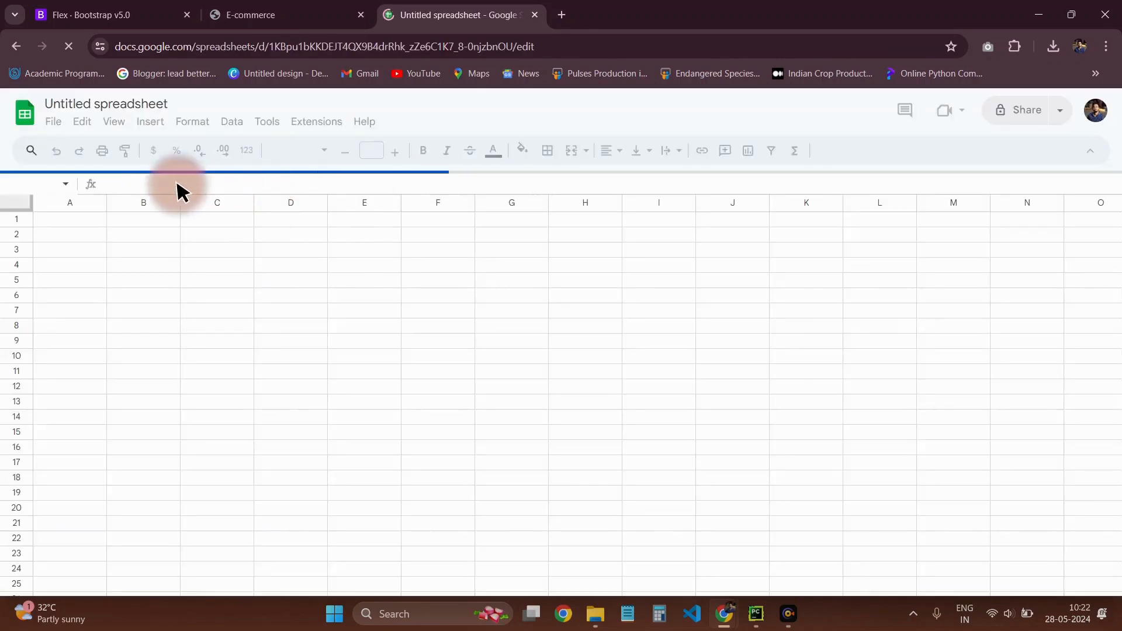
double_click(142, 107)
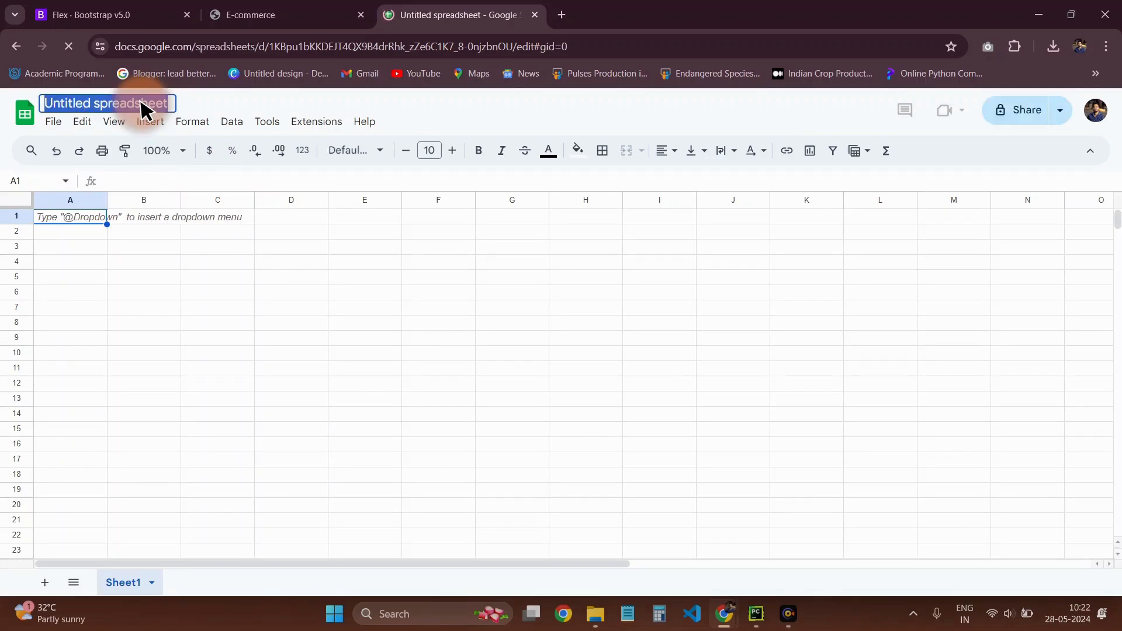
type("my products")
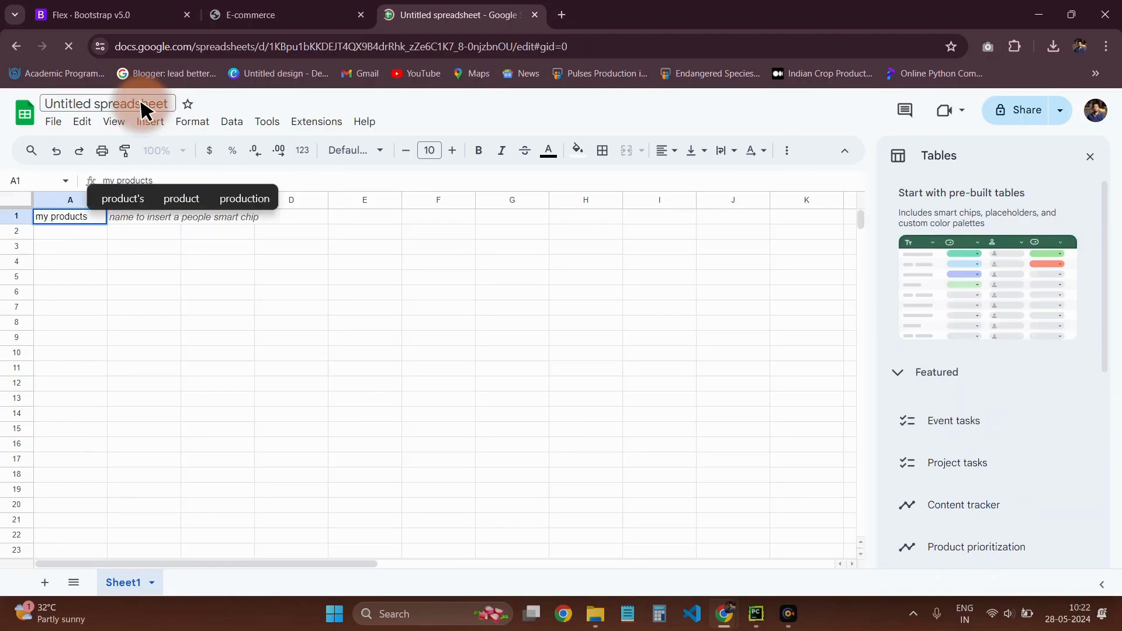
key("BackSpace")
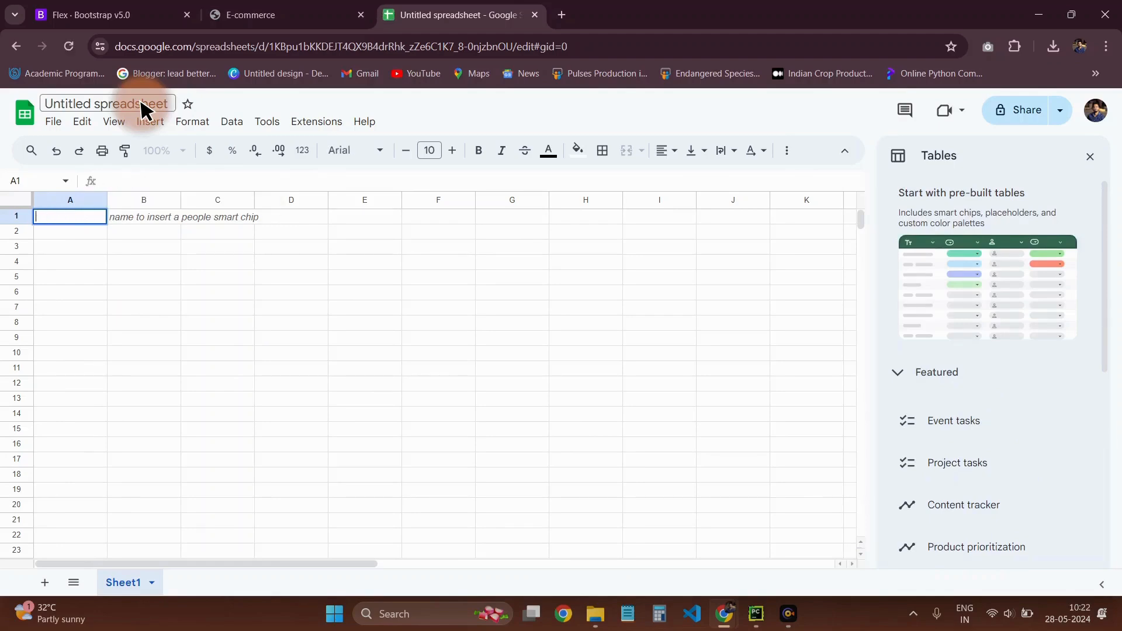
left_click(112, 281)
Rename the untitled spreadsheet as products
left_click(120, 105)
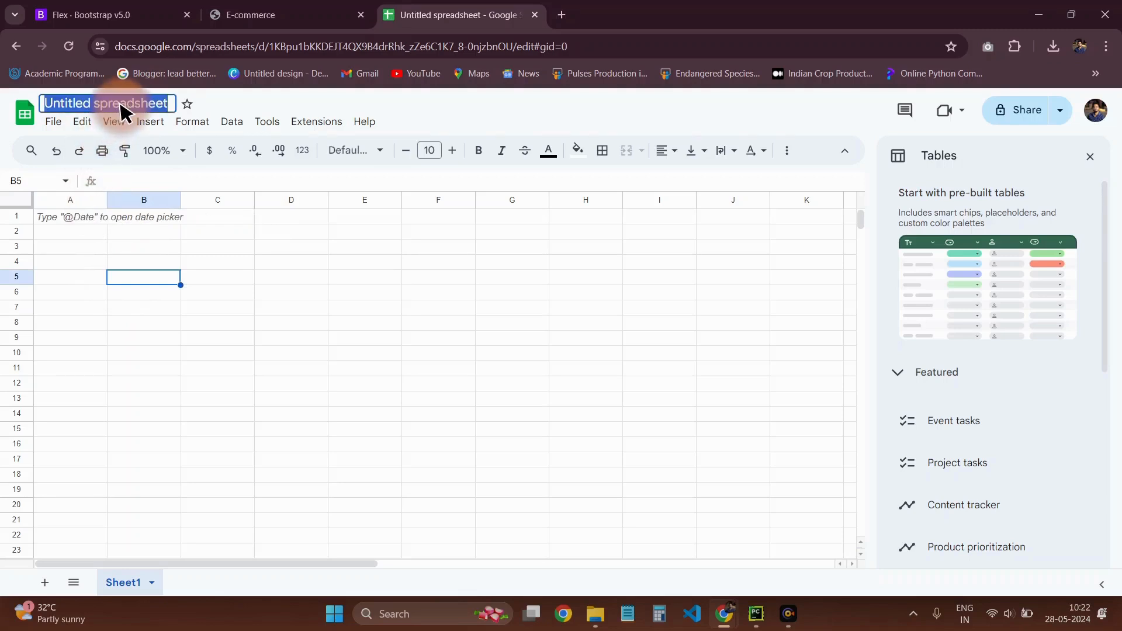
type("pro")
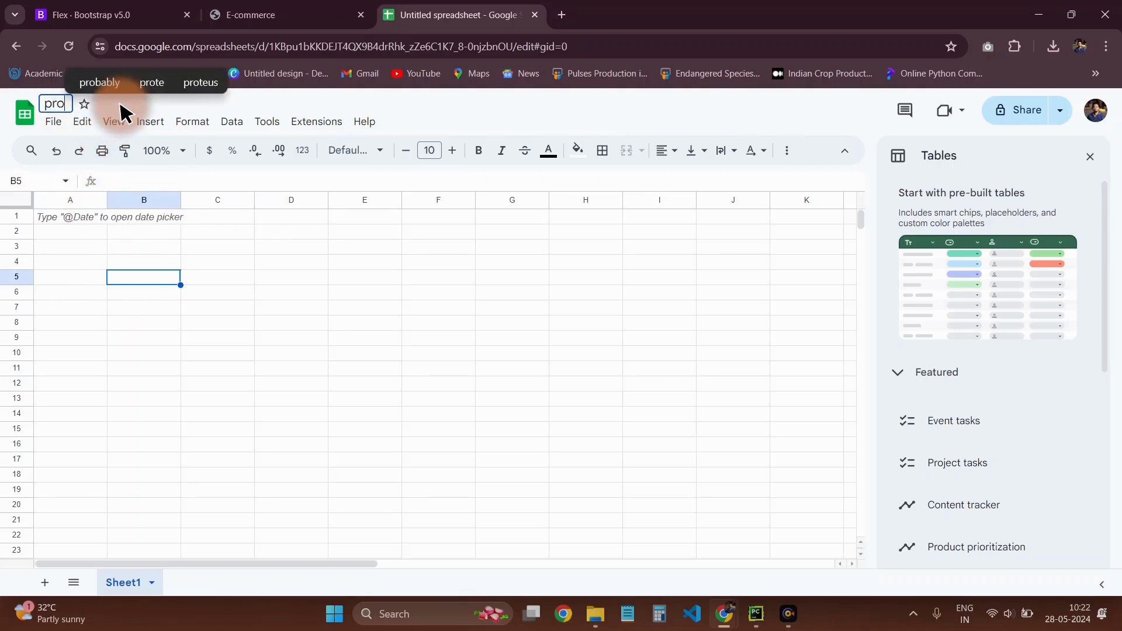
type("ducts")
key("Return")
Enter the column headers sl in A1 and products name in B1
left_click(81, 231)
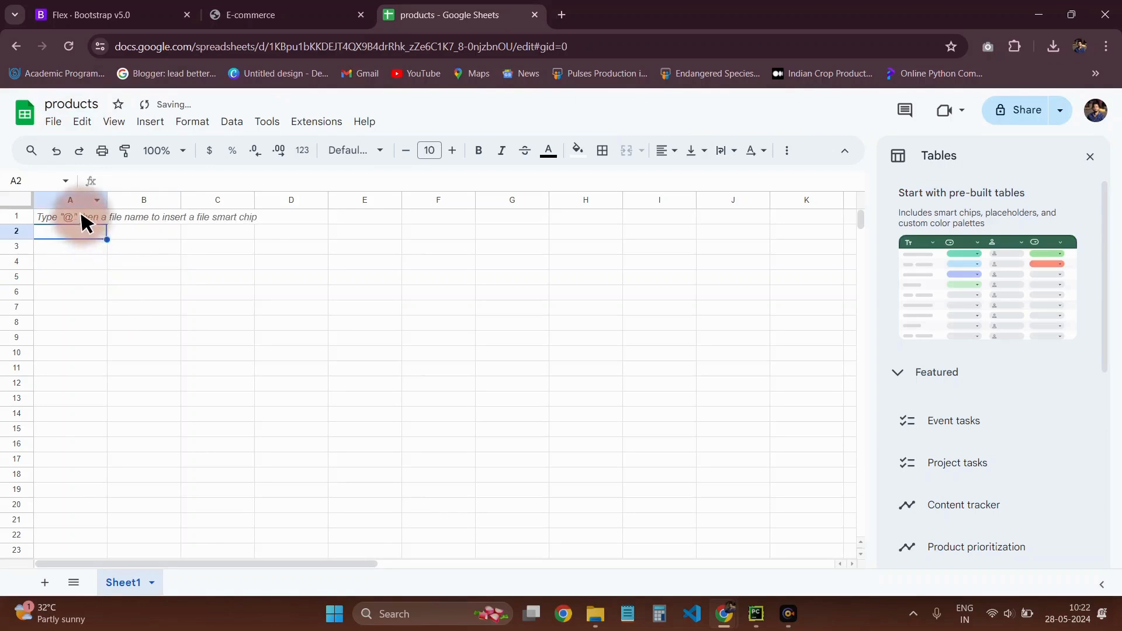
double_click(82, 215)
type("sl")
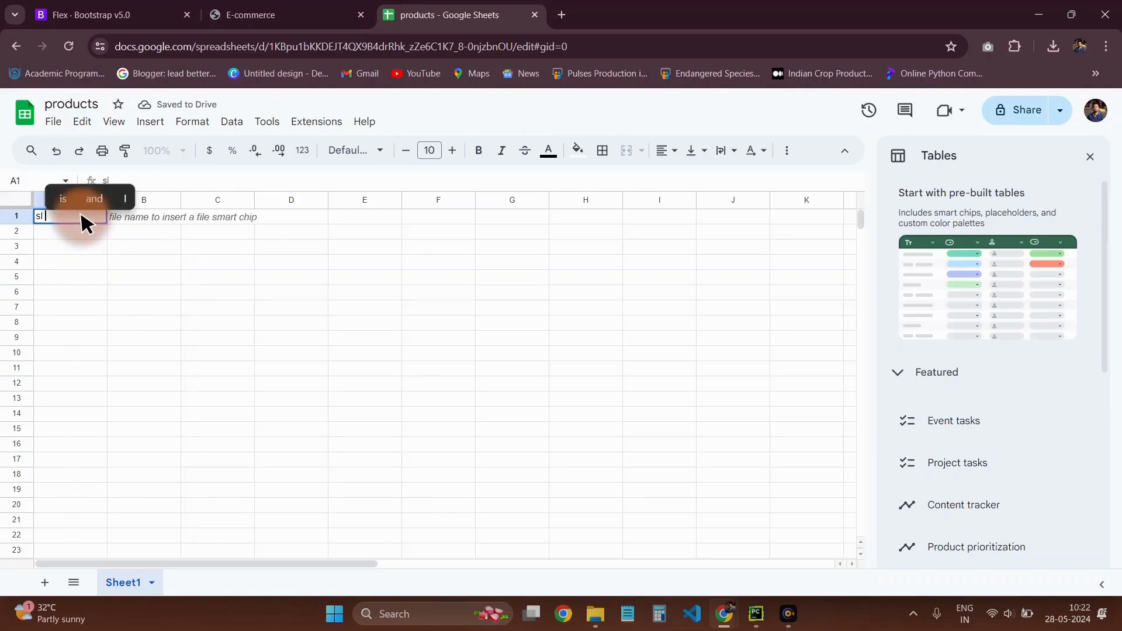
key("Return")
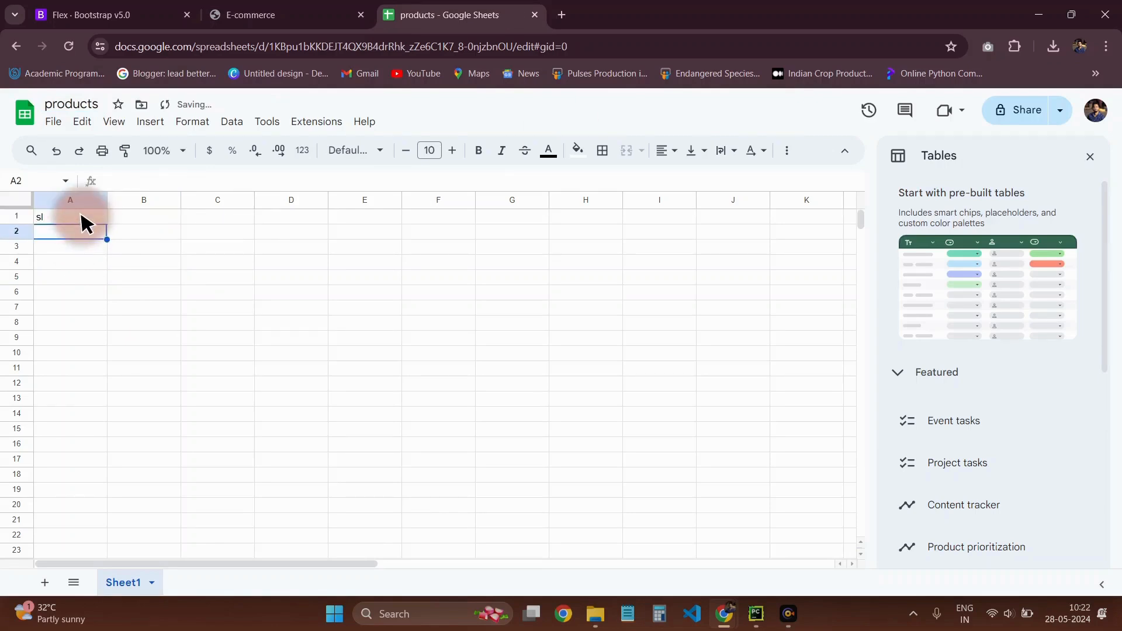
left_click(137, 219)
type("pro")
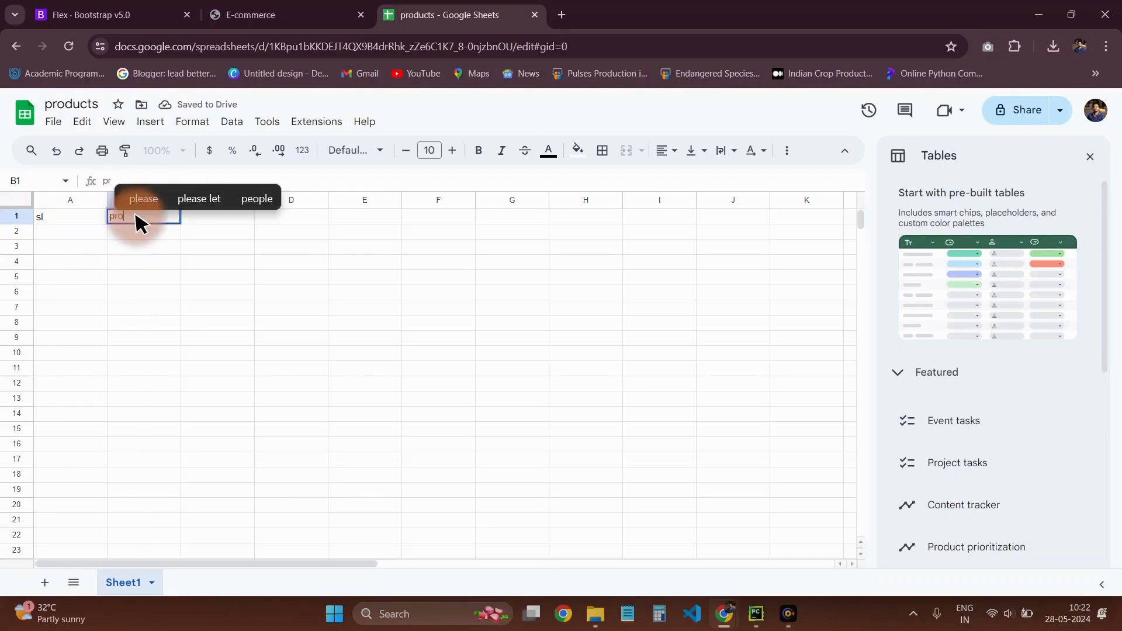
type("ducts name")
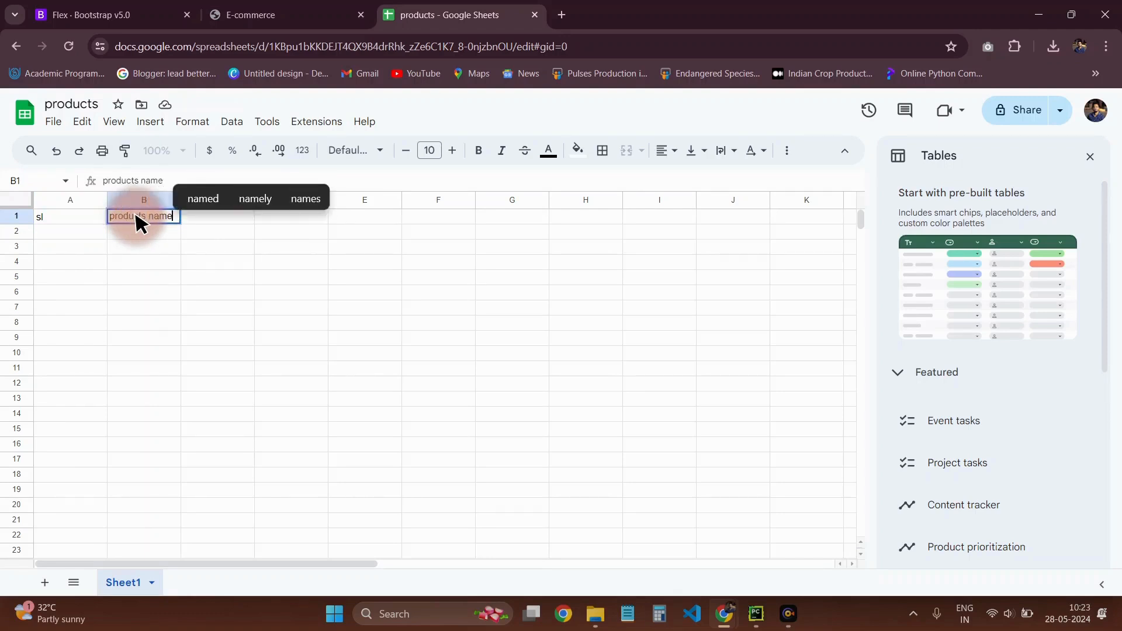
left_click(161, 271)
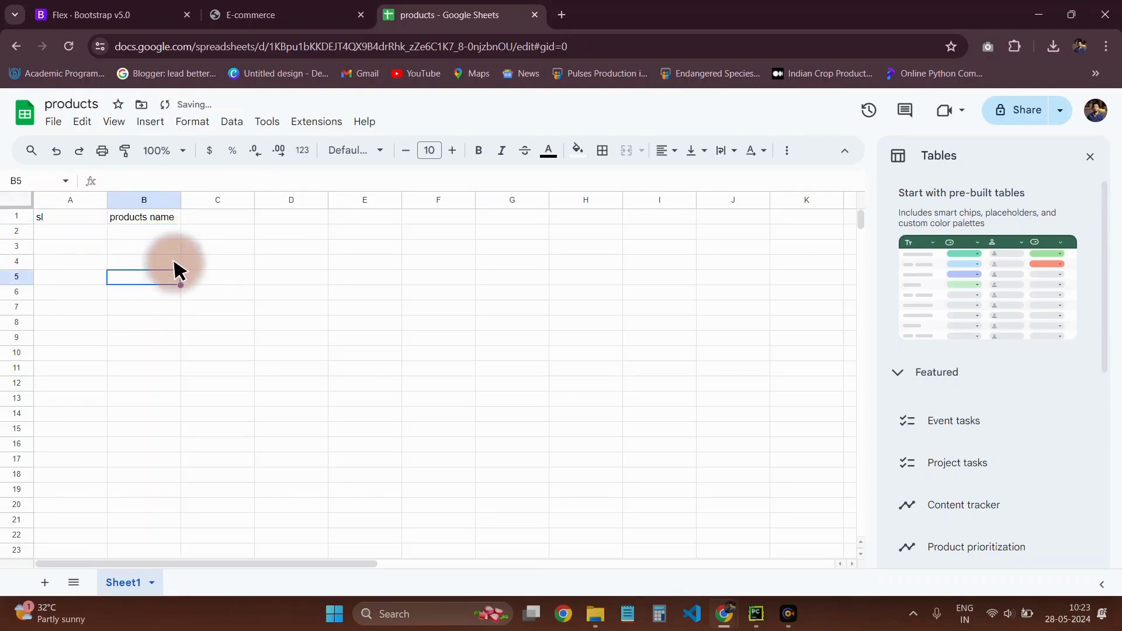
Enter the column headers images in C1 and prce in D1
left_click(204, 205)
double_click(210, 218)
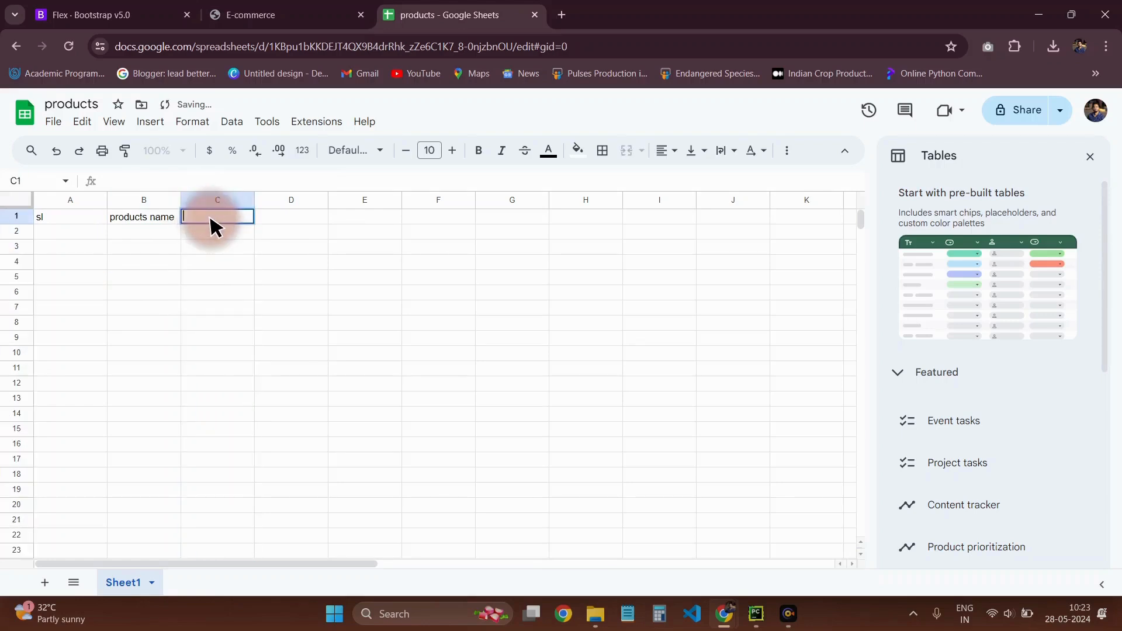
type("images")
key("Tab")
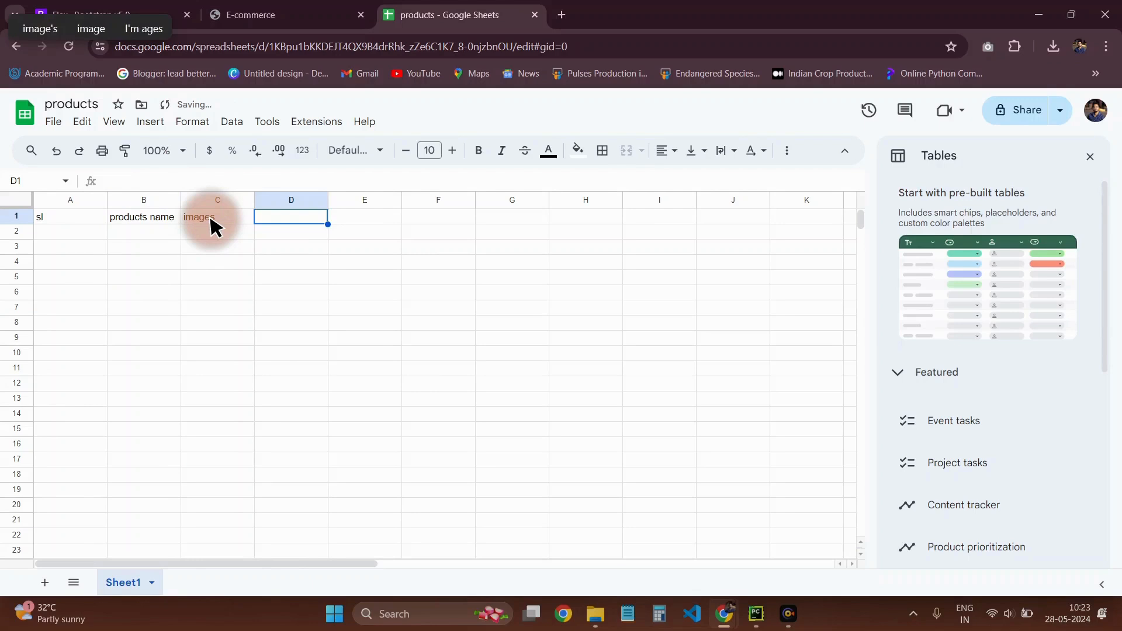
type("pr")
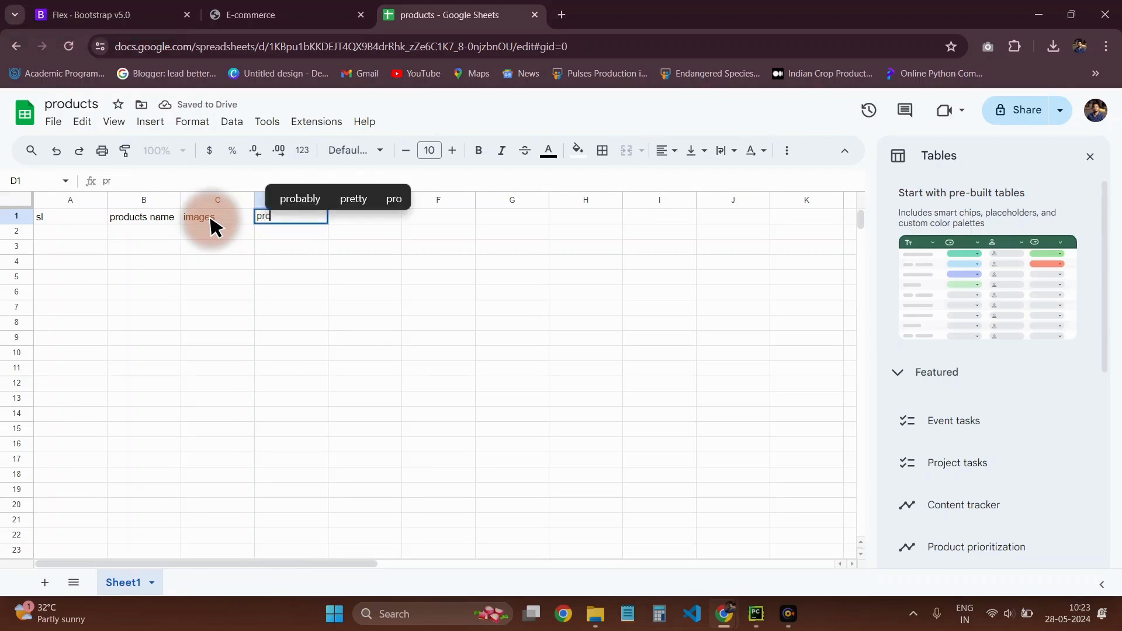
type("ce")
key("Tab")
Enter the column header description in E1
type("des")
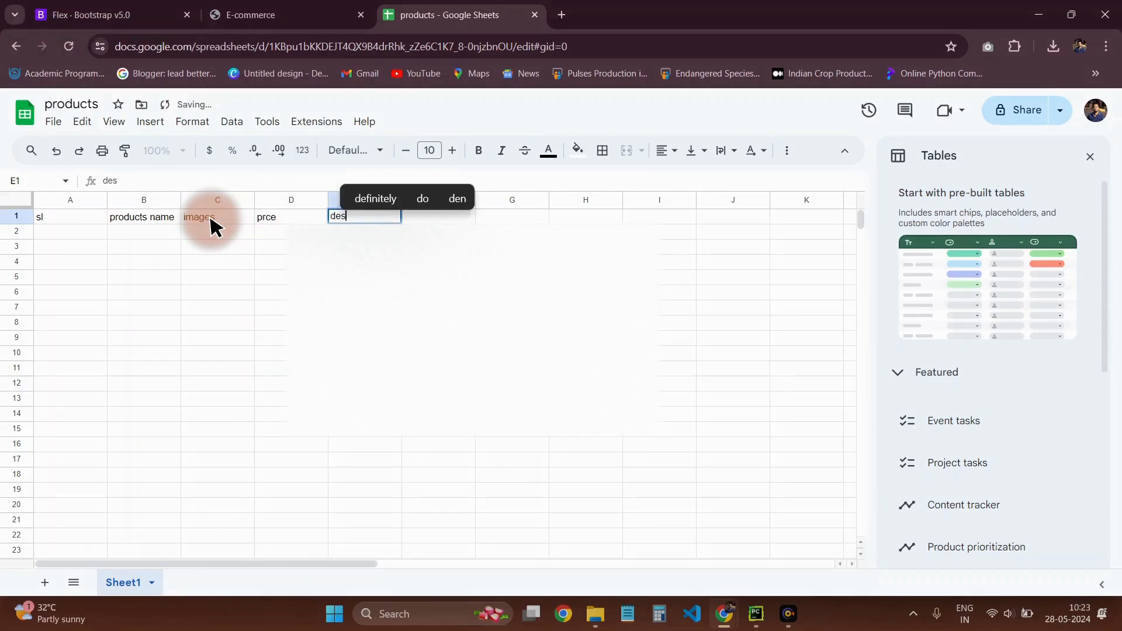
type("cription")
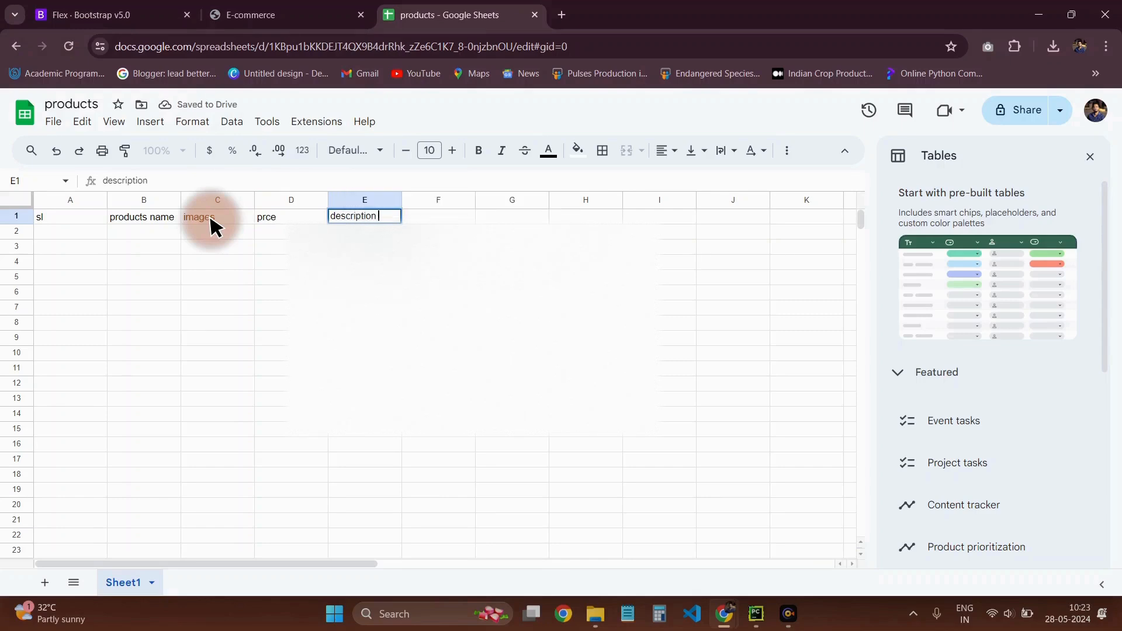
type(" etc")
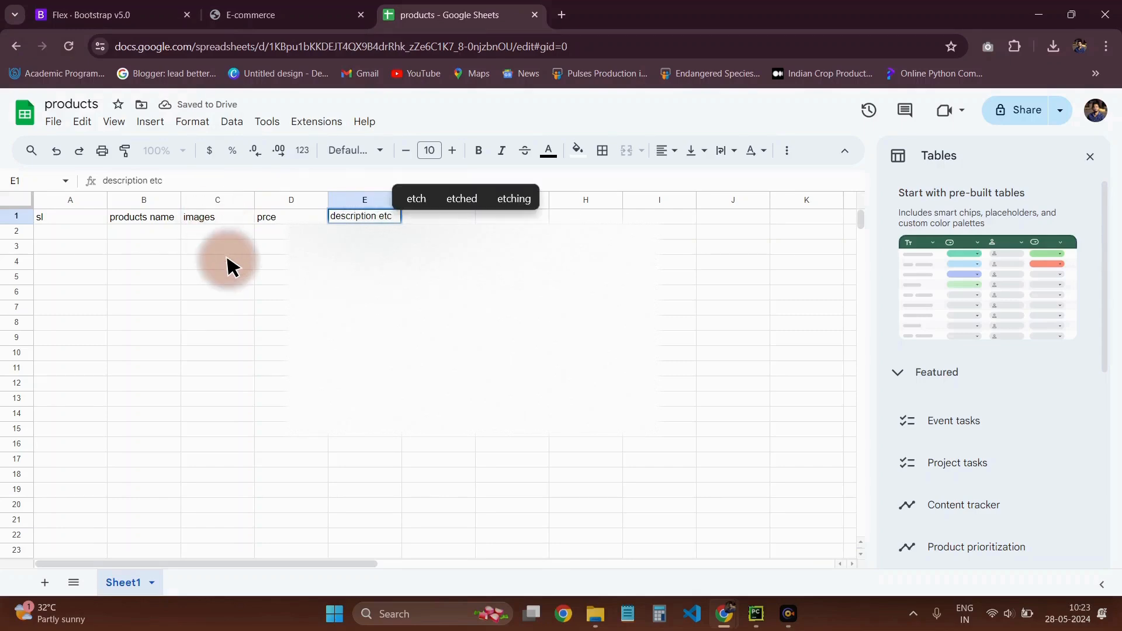
key("BackSpace")
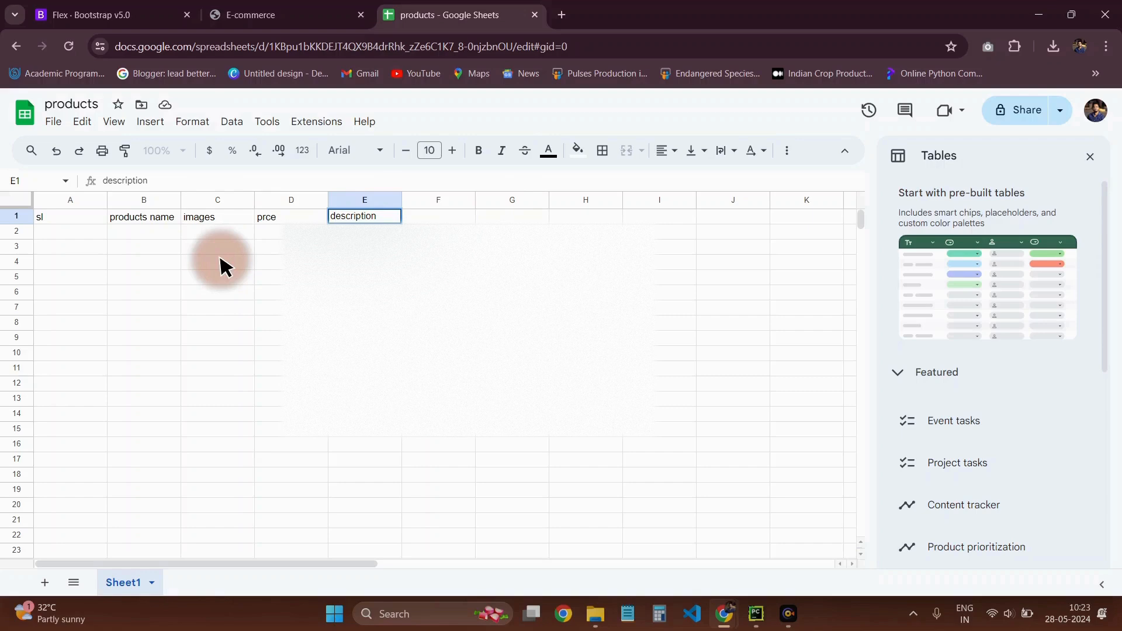
left_click_drag(448, 335, 440, 325)
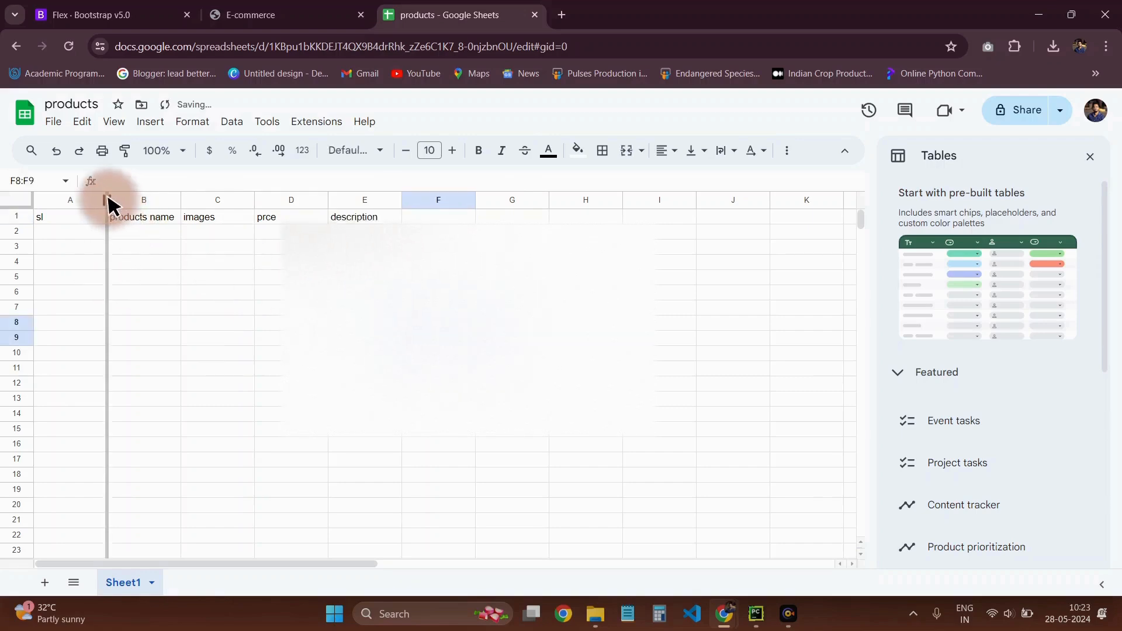
Narrow column A and dismiss the pre-built table suggestions
left_click_drag(107, 205, 76, 208)
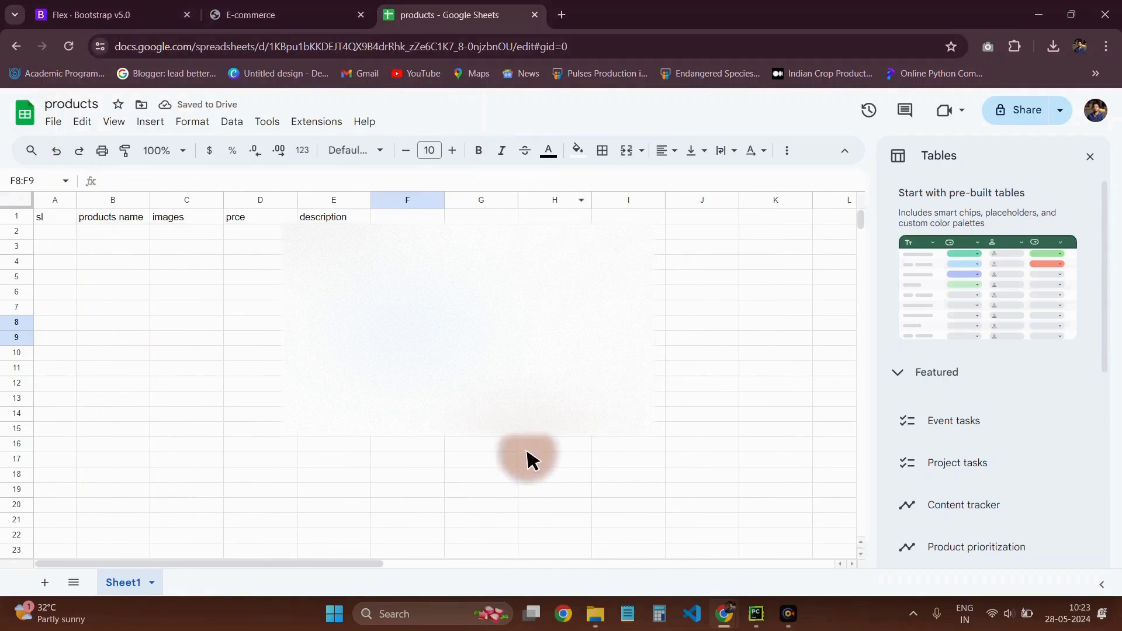
left_click(1090, 157)
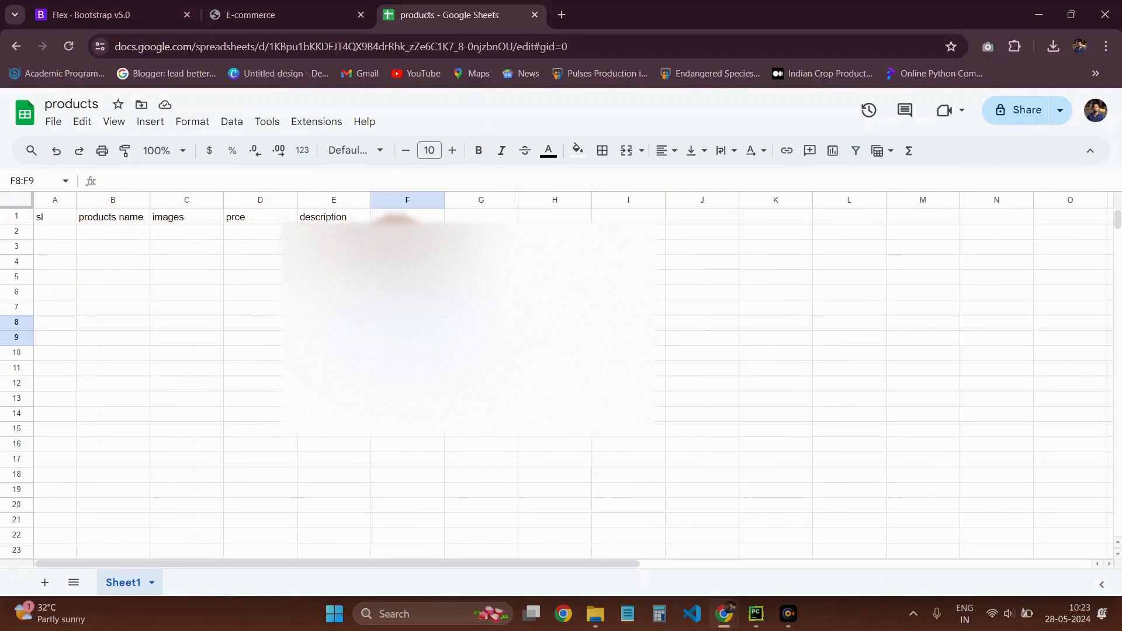
left_click(100, 221)
left_click(175, 223)
left_click(284, 219)
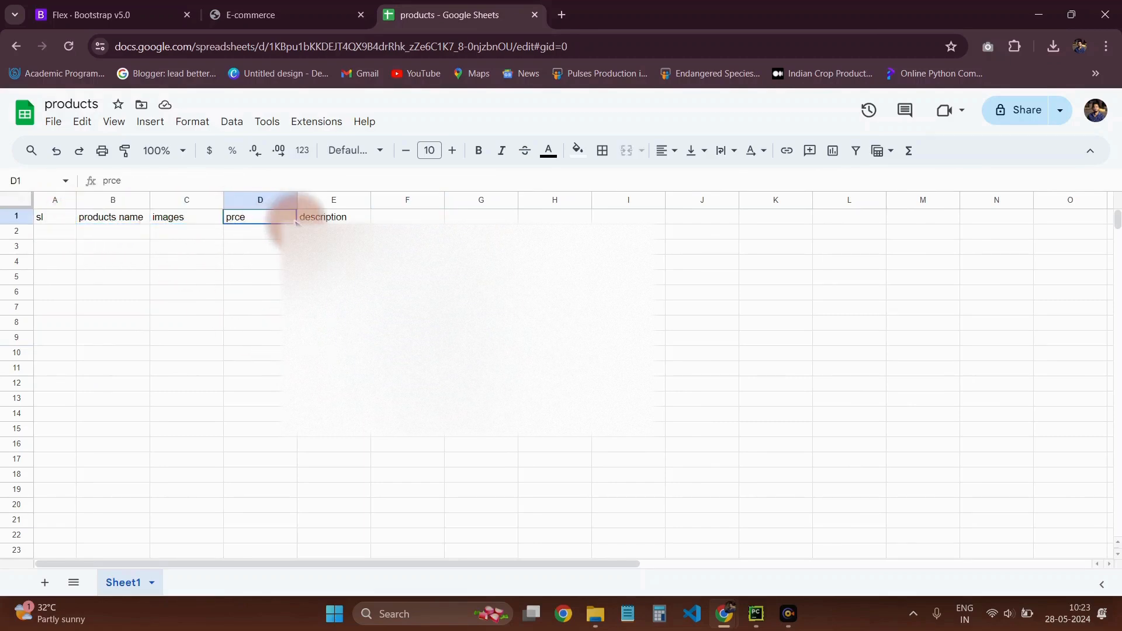
left_click(300, 221)
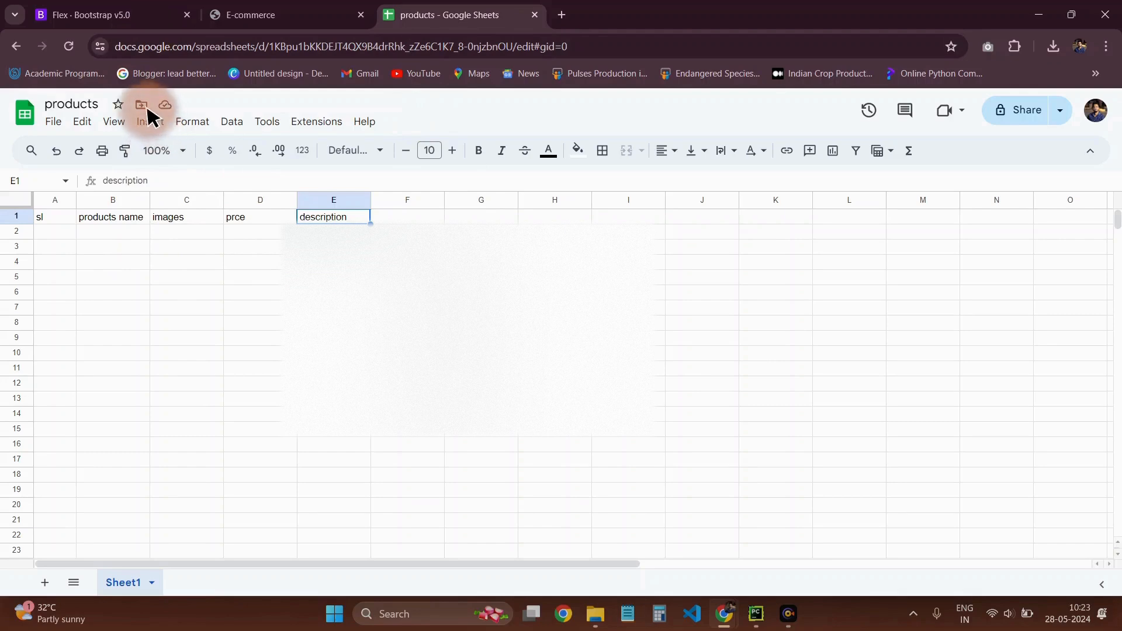
Share the products spreadsheet with anyone who has the link and copy its link
left_click(54, 122)
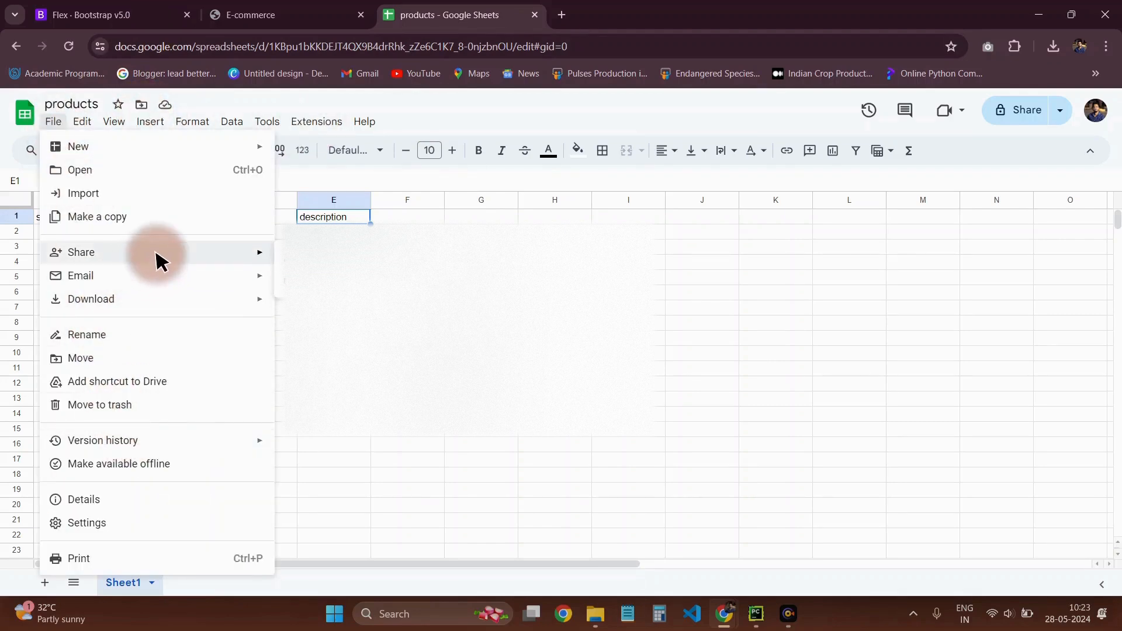
mouse_move(257, 249)
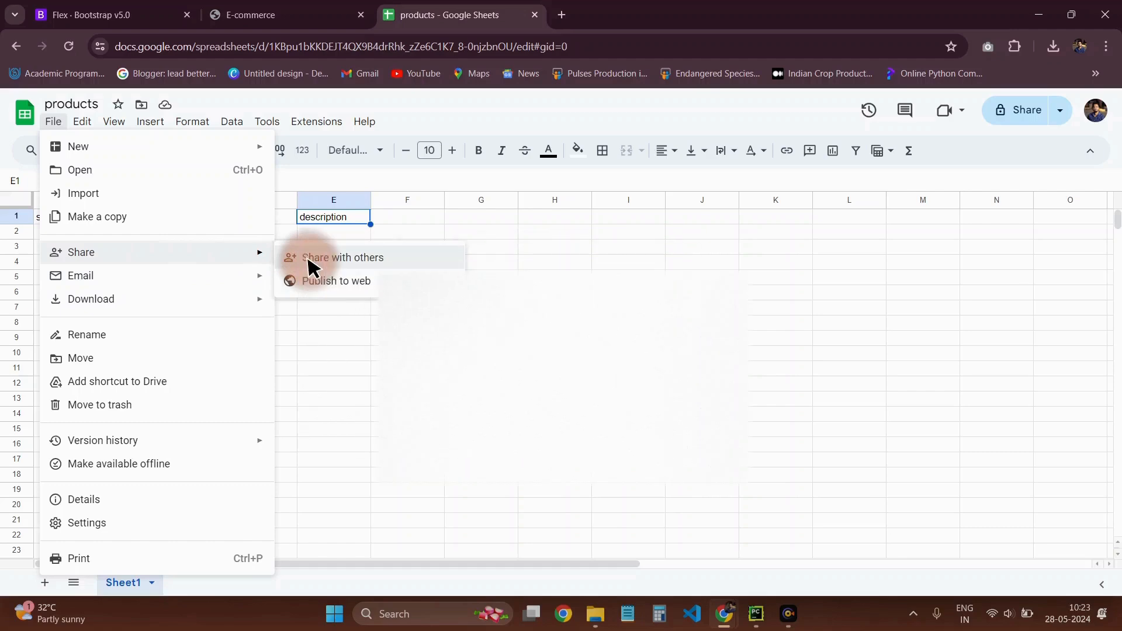
left_click(308, 263)
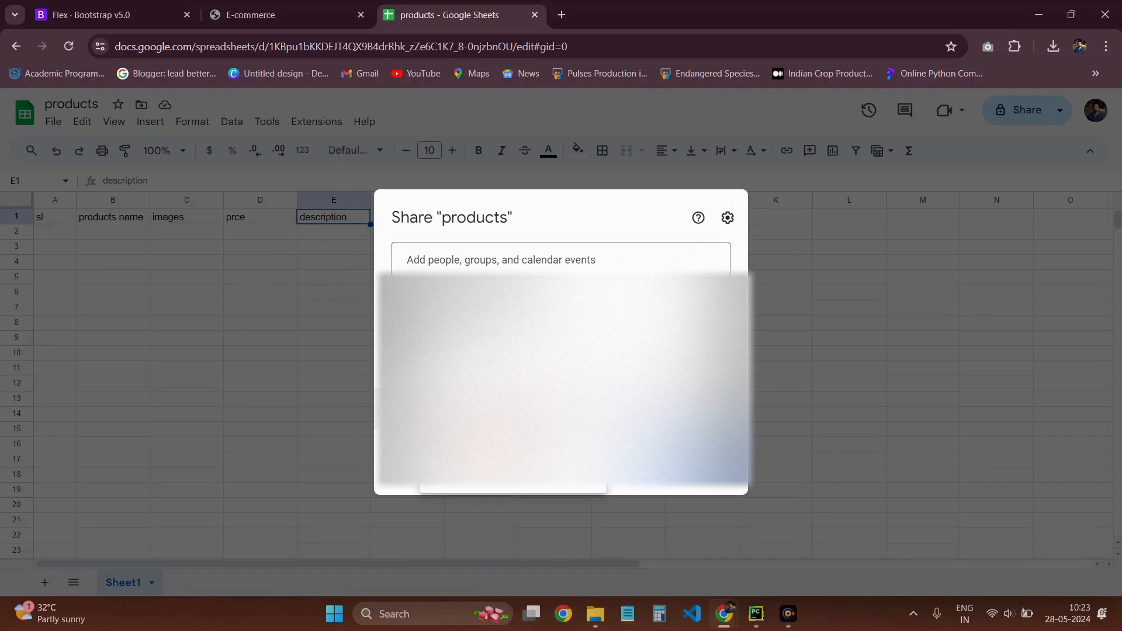
left_click(495, 470)
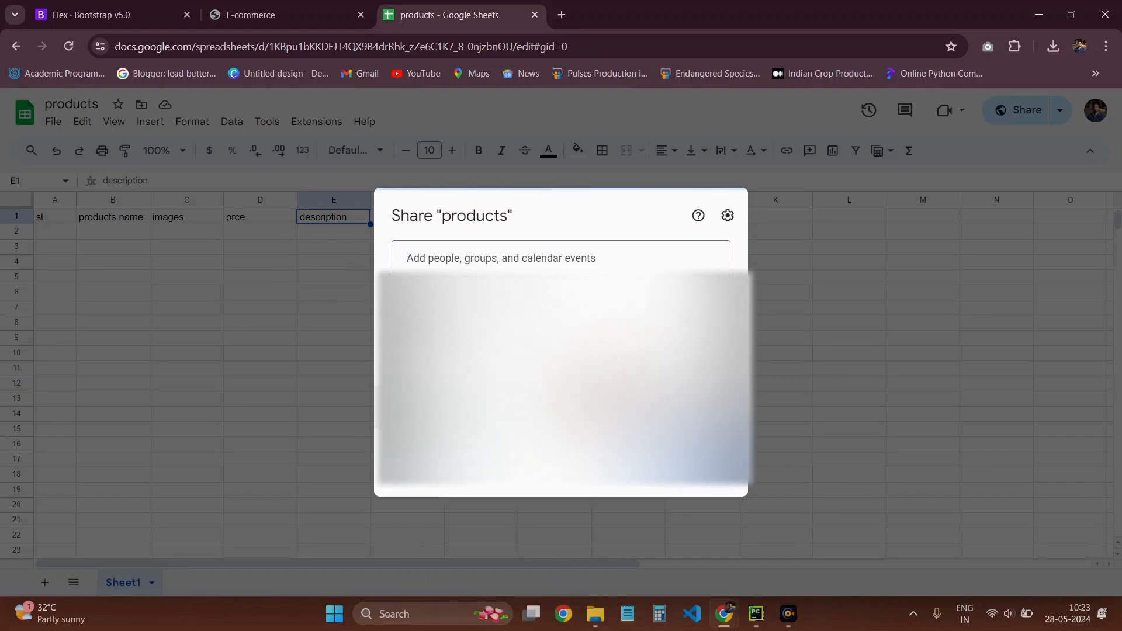
left_click(434, 470)
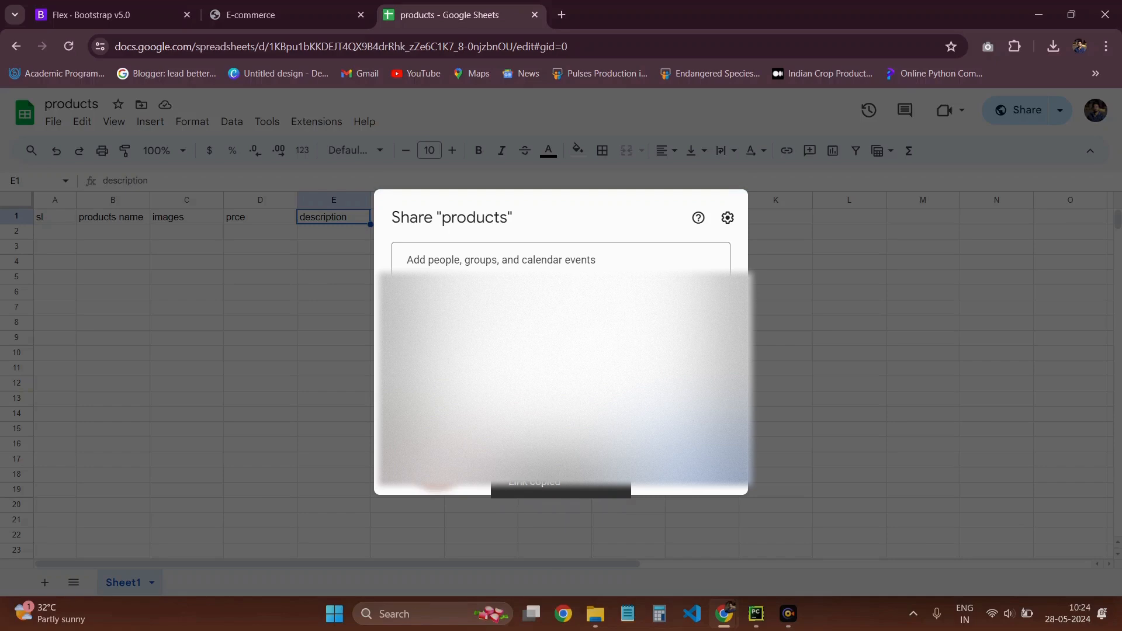
left_click(831, 342)
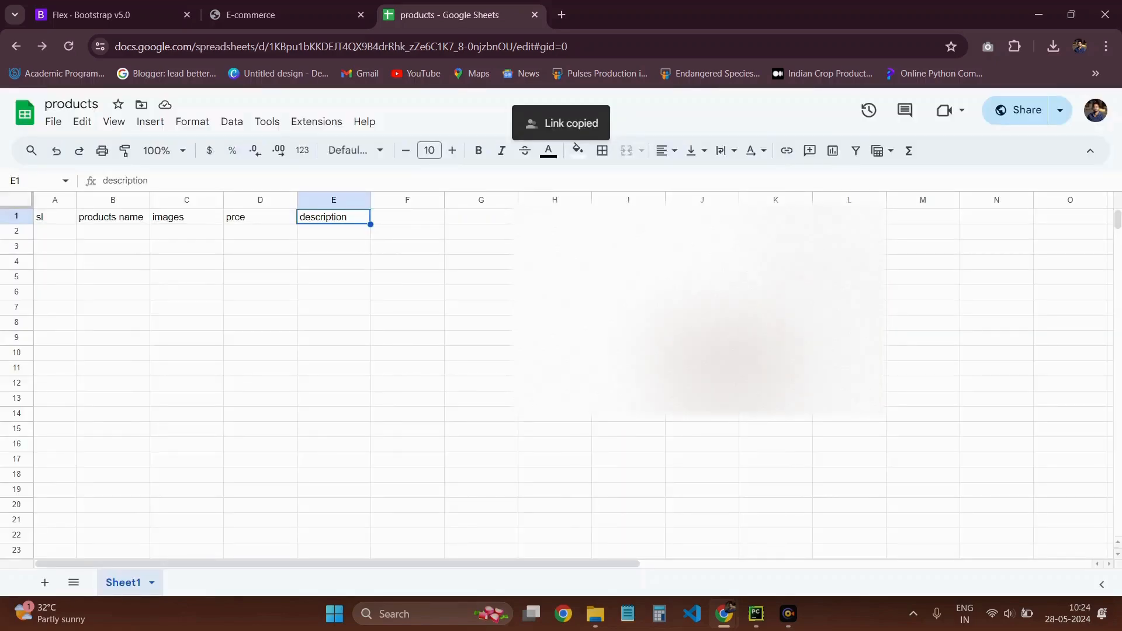
Fill in the first product row with serial number 1 in A2 and the product name abc in B2
left_click(52, 233)
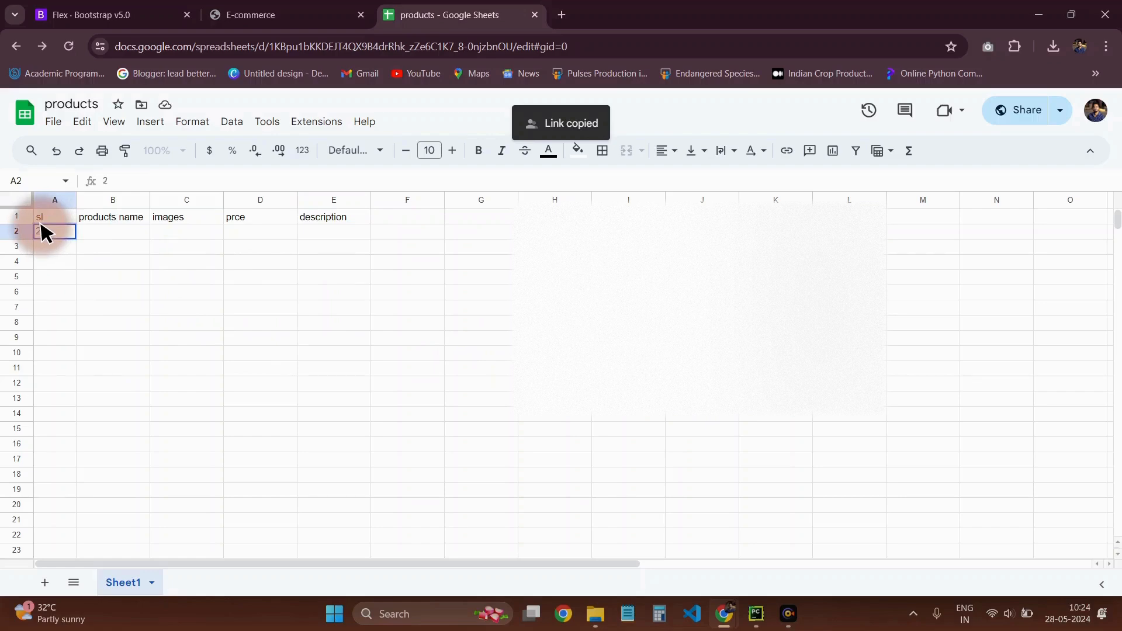
left_click(129, 234)
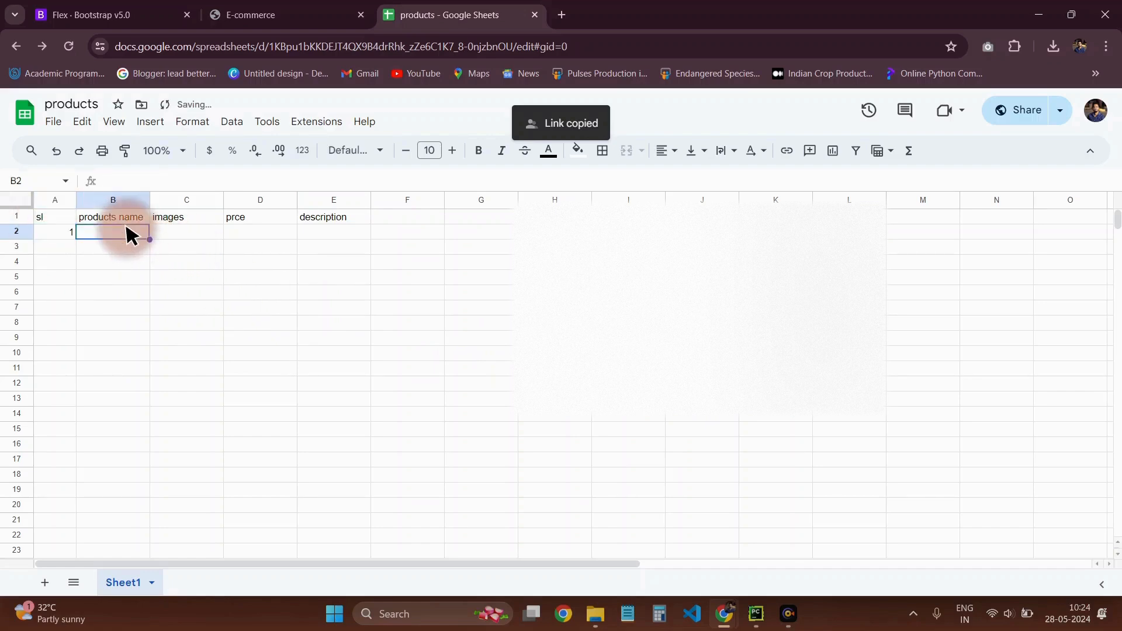
left_click(185, 261)
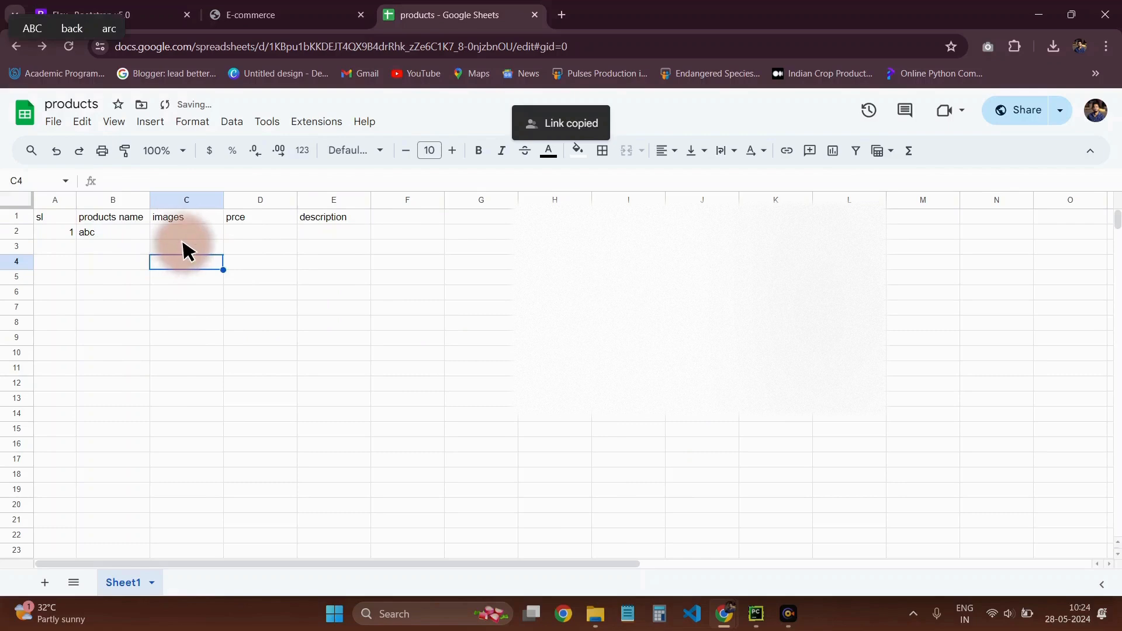
left_click(188, 233)
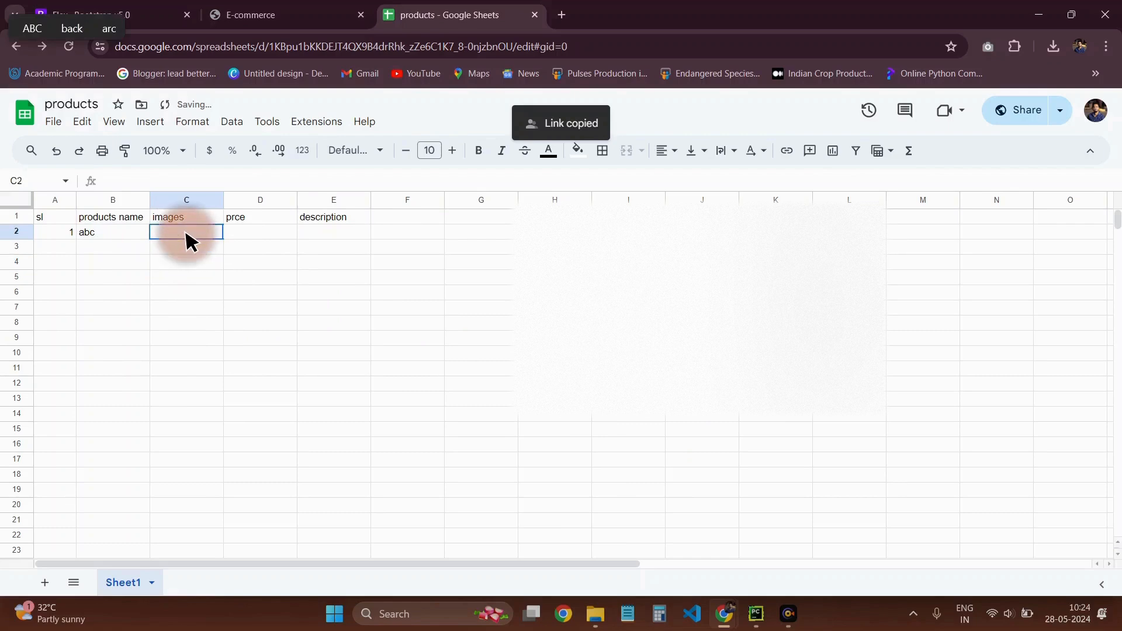
Enter the price 1000 in D2 and the sample description ijvnijnvijani in E2
double_click(249, 233)
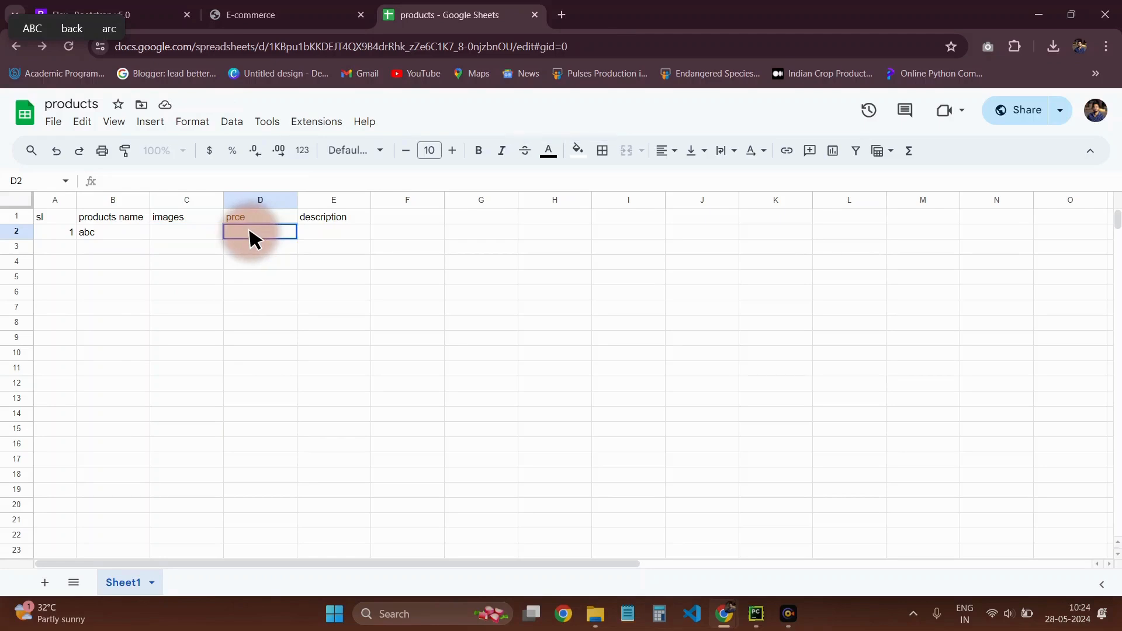
type("1000")
left_click(316, 236)
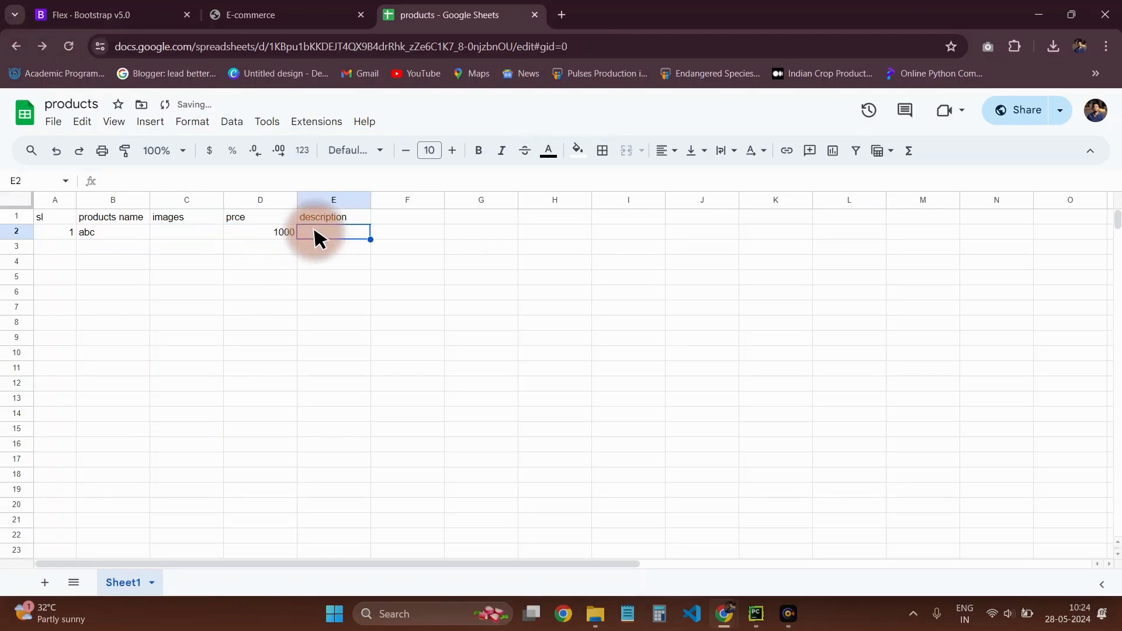
left_click(346, 263)
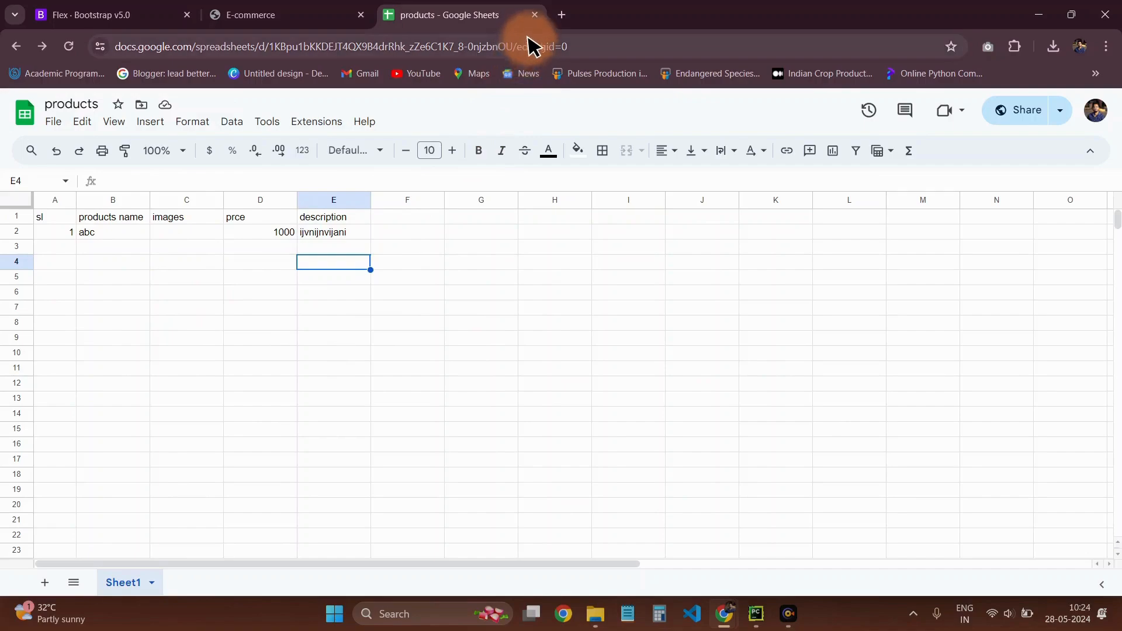
Close the products spreadsheet and examine the banner carousel and the product cards on the local E-commerce page
left_click(536, 14)
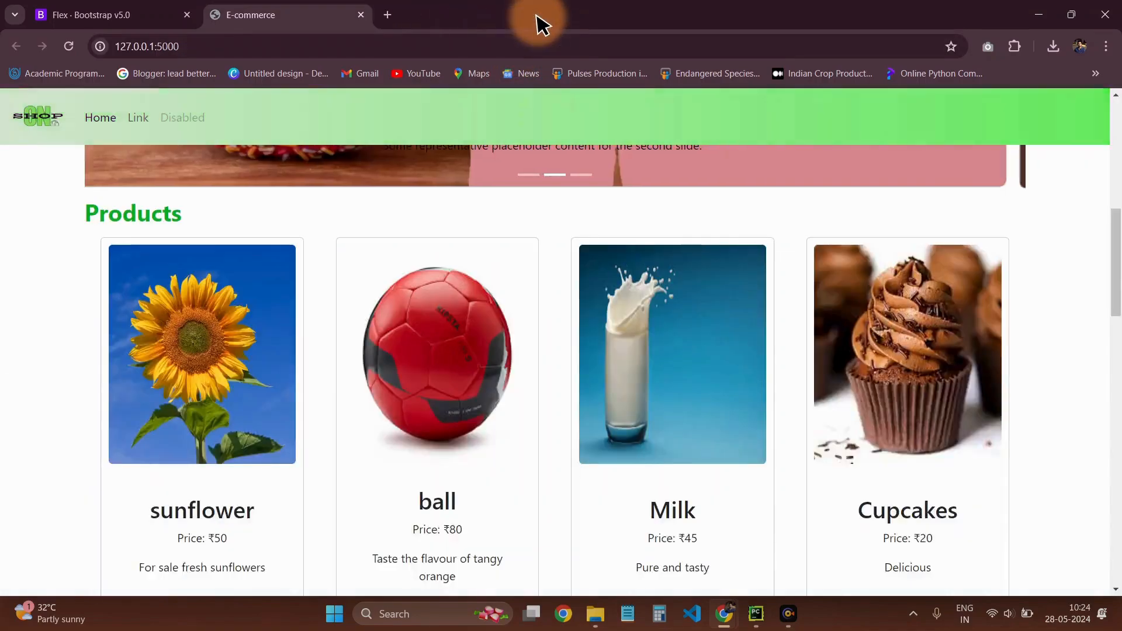
scroll(561, 366, "up", 10)
scroll(538, 356, "down", 12)
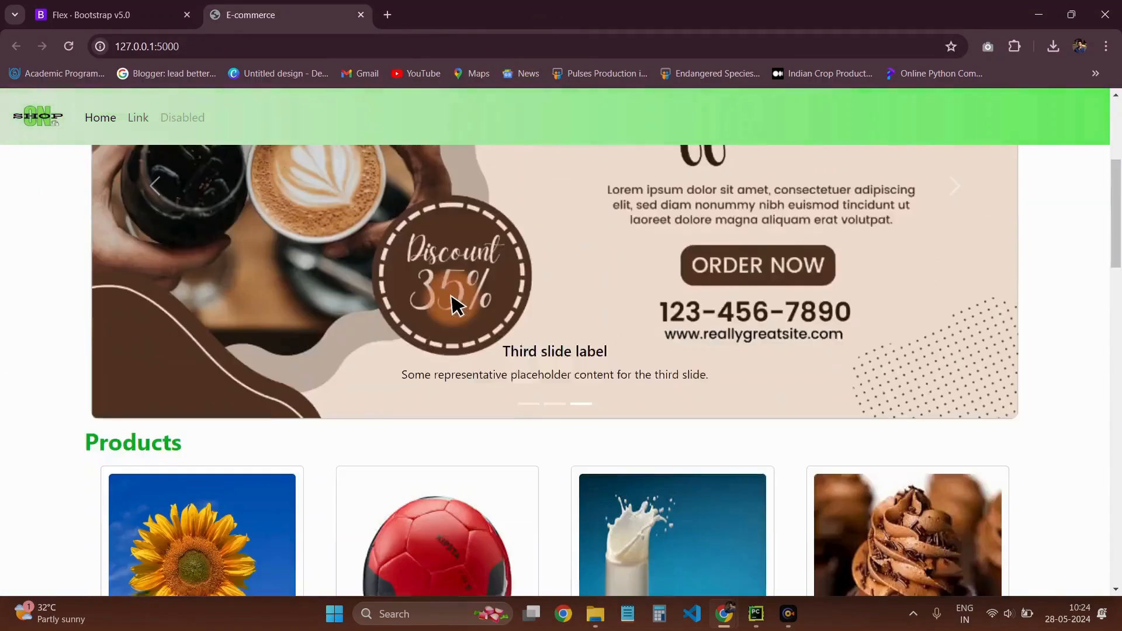
scroll(531, 316, "down", 2)
scroll(525, 333, "down", 4)
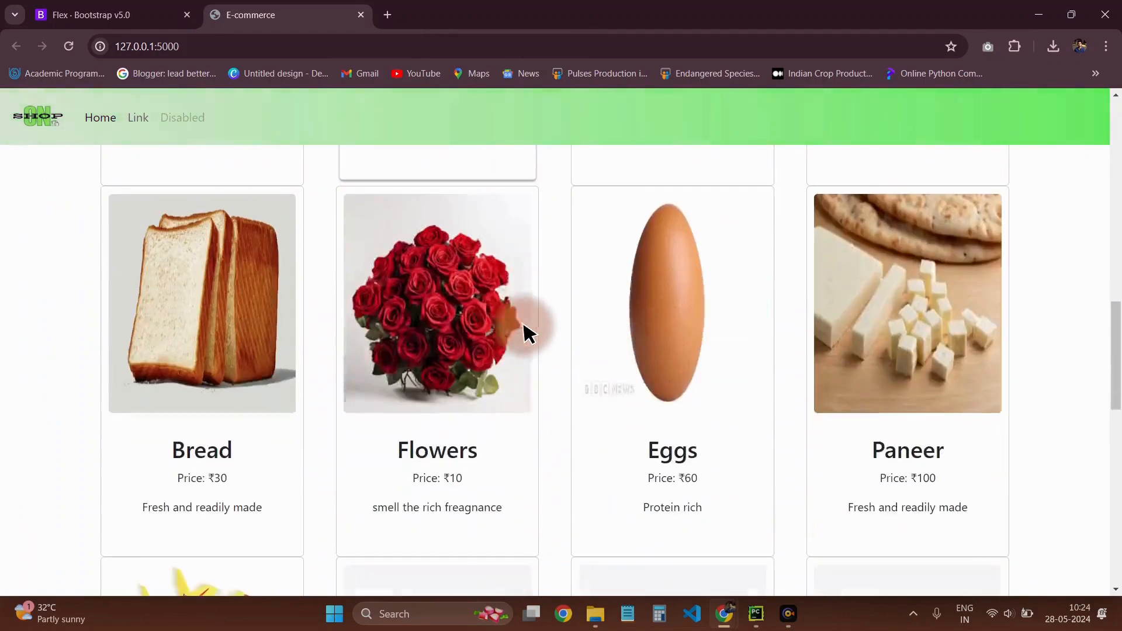
scroll(760, 350, "down", 2)
scroll(818, 350, "down", 2)
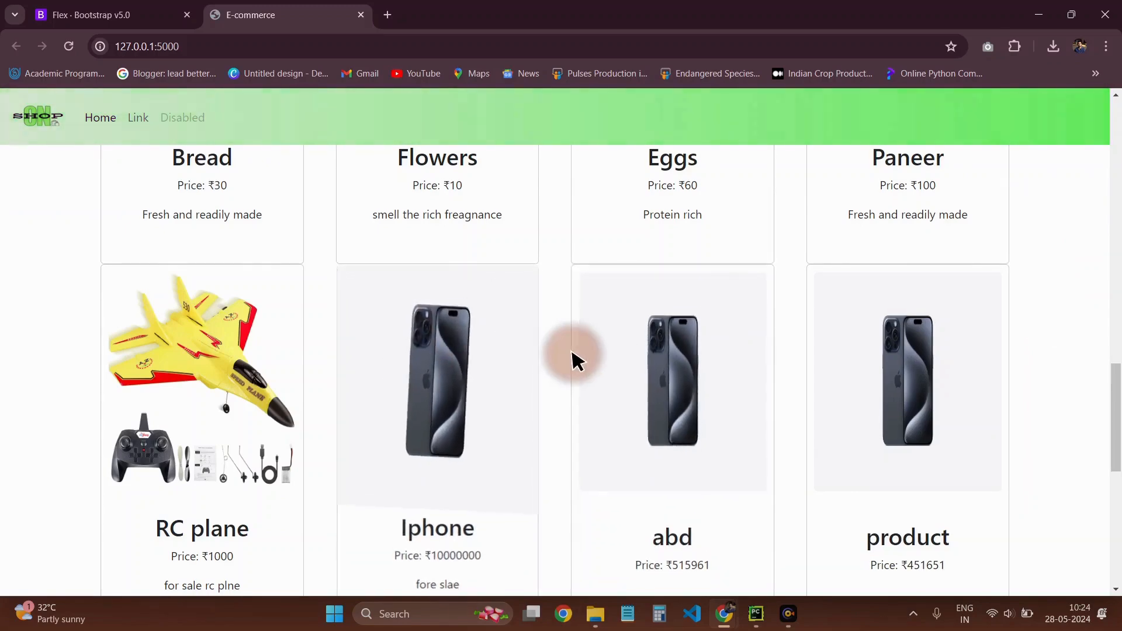
scroll(573, 359, "up", 3)
scroll(579, 366, "up", 12)
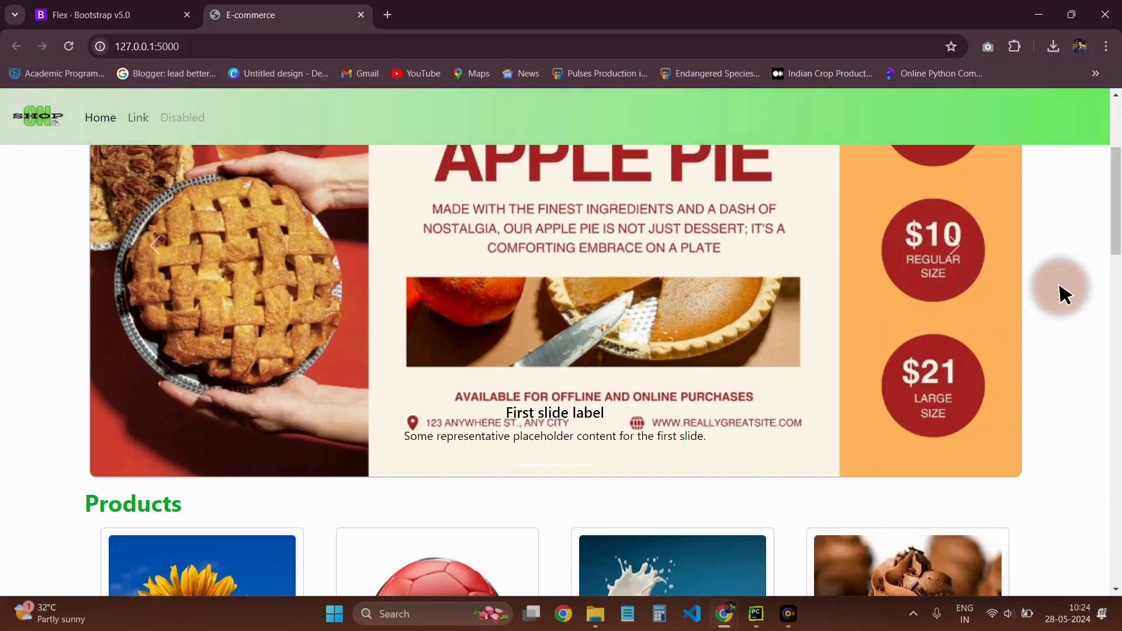
scroll(1061, 297, "down", 5)
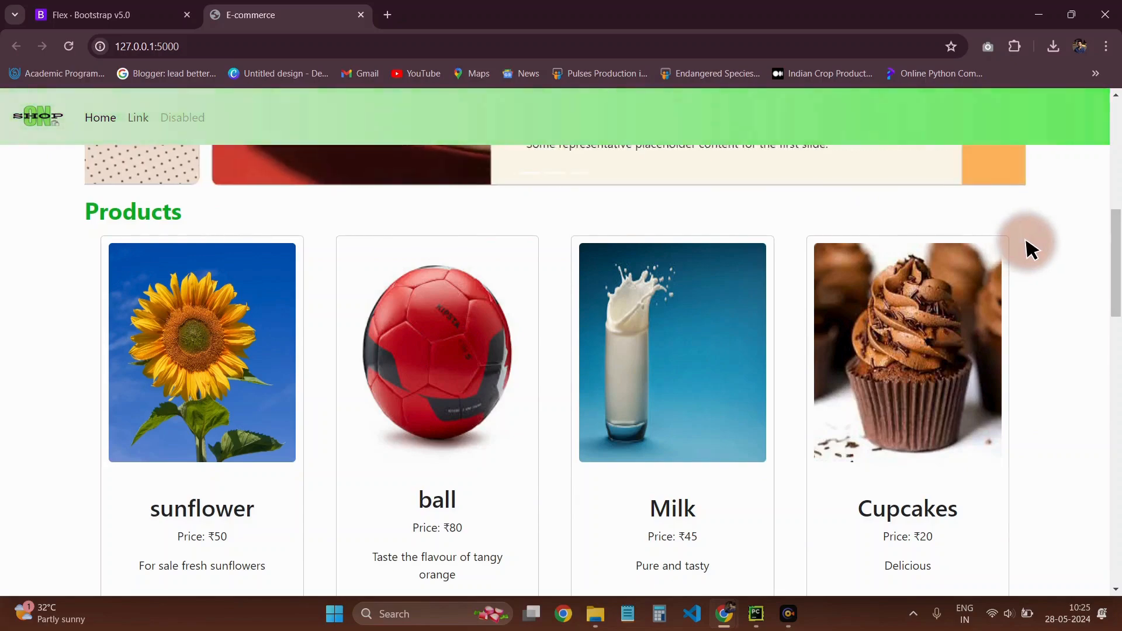
scroll(971, 253, "up", 3)
scroll(781, 283, "down", 15)
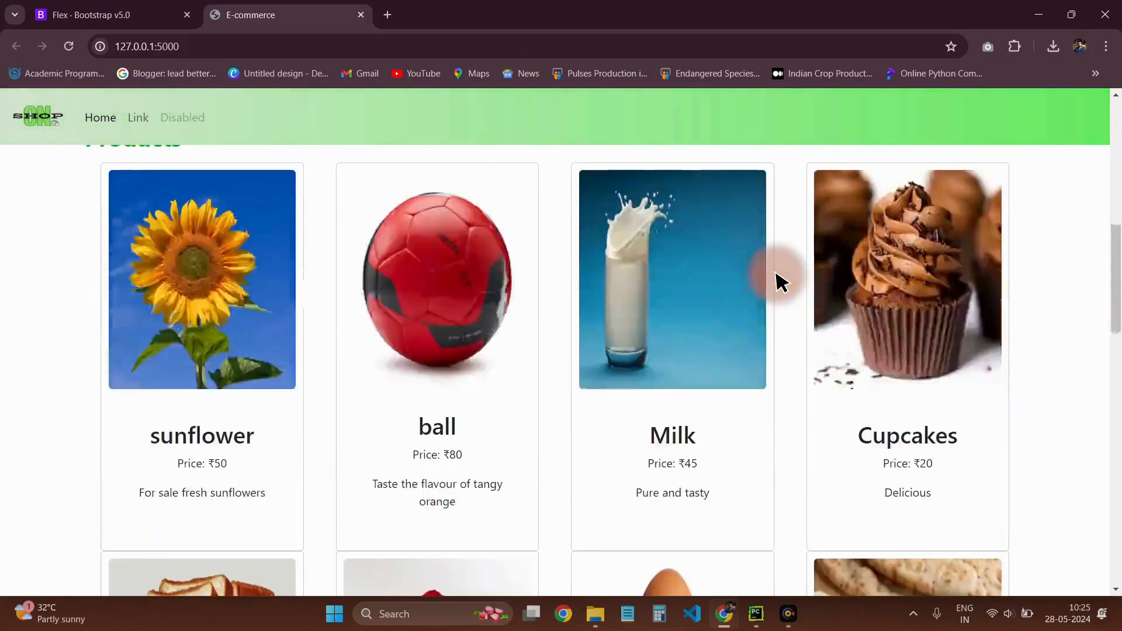